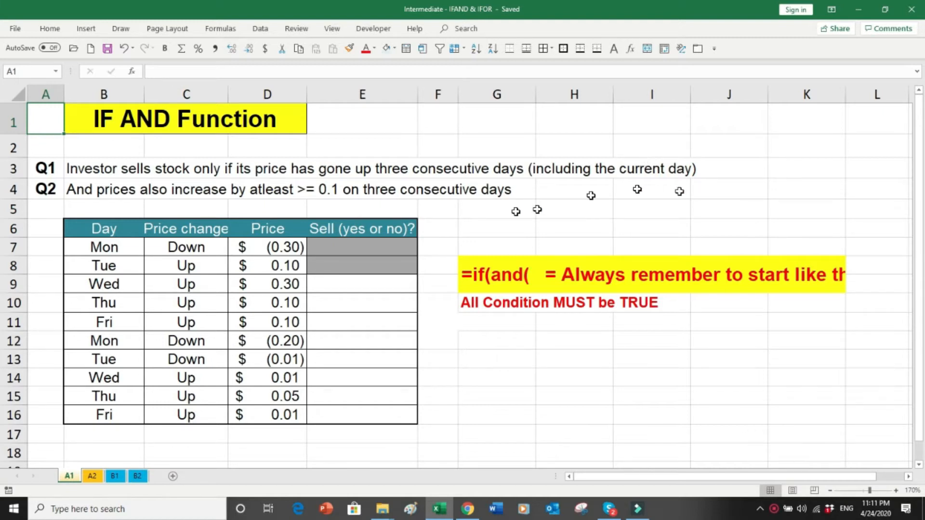
Step: Point out the Q1 question, the days, the price changes, the greyed sell cells and the =if(and( reminder notes
click(16, 169)
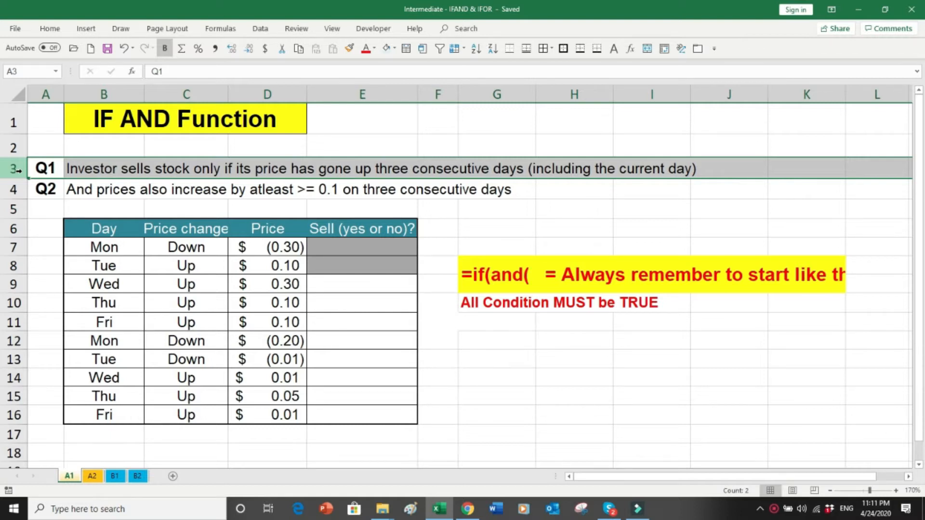
drag(104, 248, 101, 375)
drag(186, 247, 185, 306)
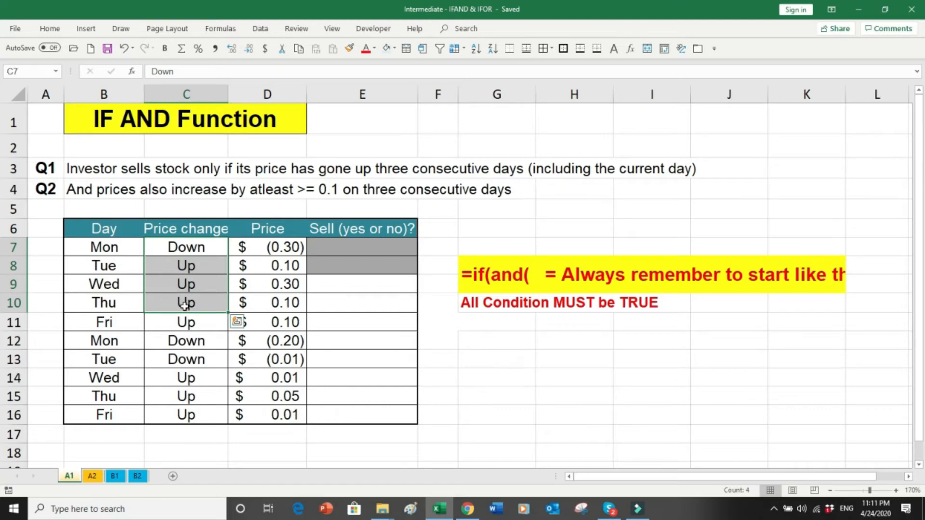
click(340, 284)
drag(344, 251, 344, 260)
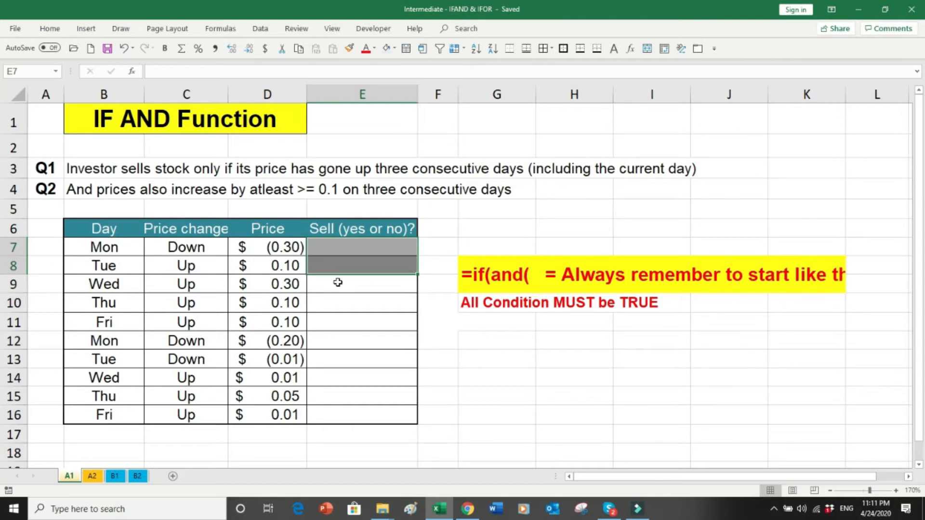
click(338, 283)
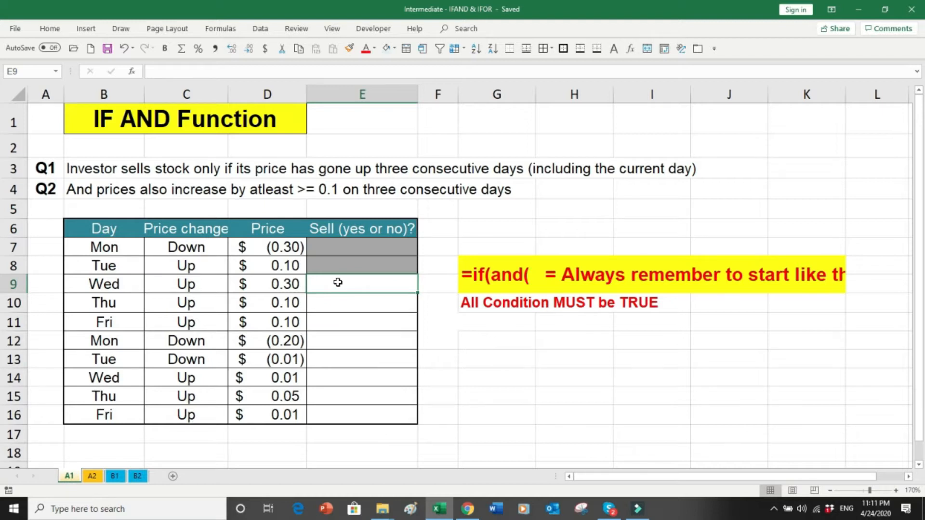
click(452, 307)
drag(452, 308, 626, 317)
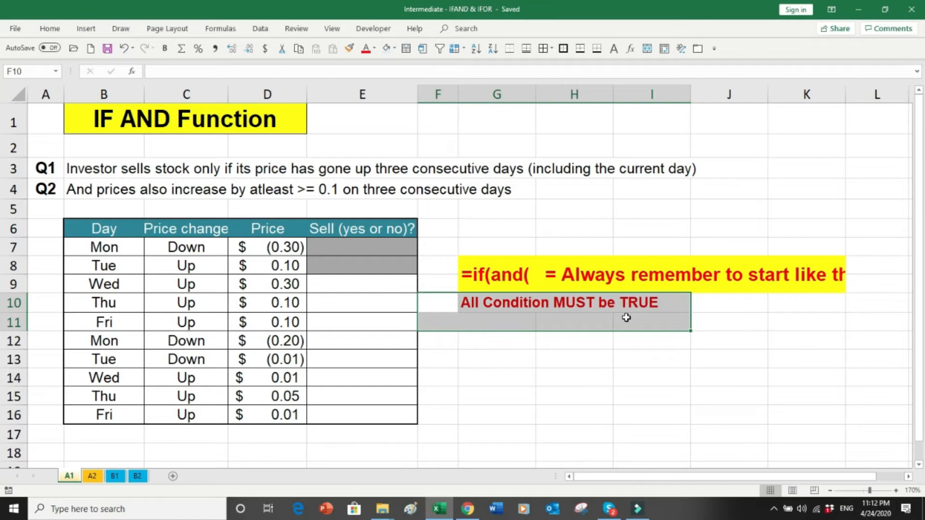
click(435, 263)
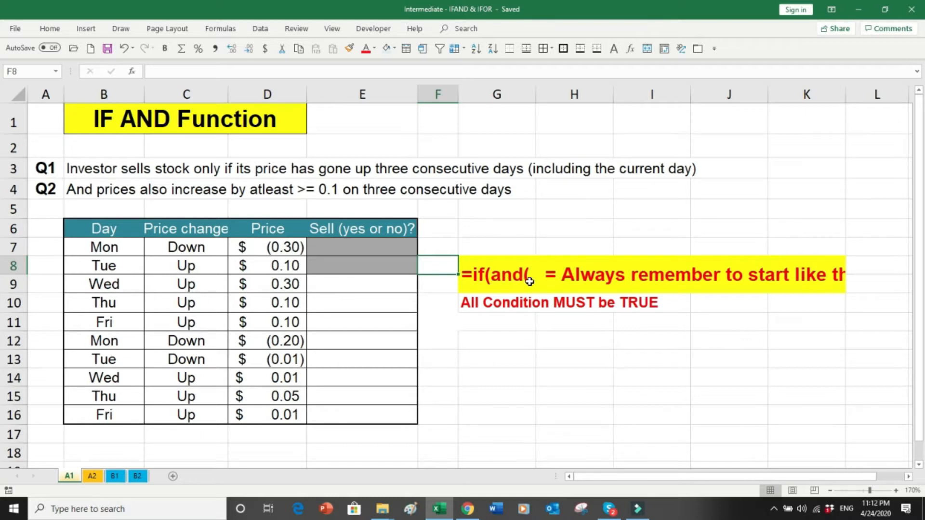
Step: Discard the unfinished formula in E9 and select the price changes C7:C9
click(336, 288)
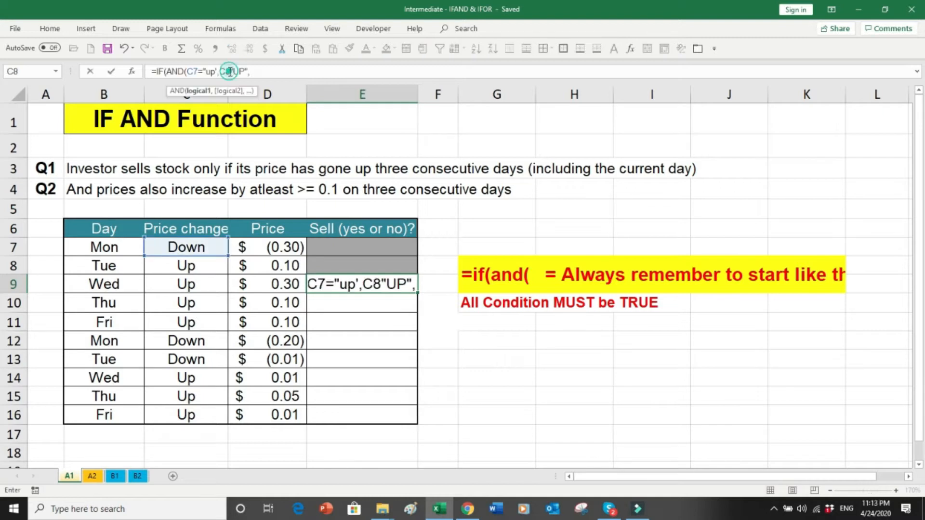
click(230, 72)
text(=)
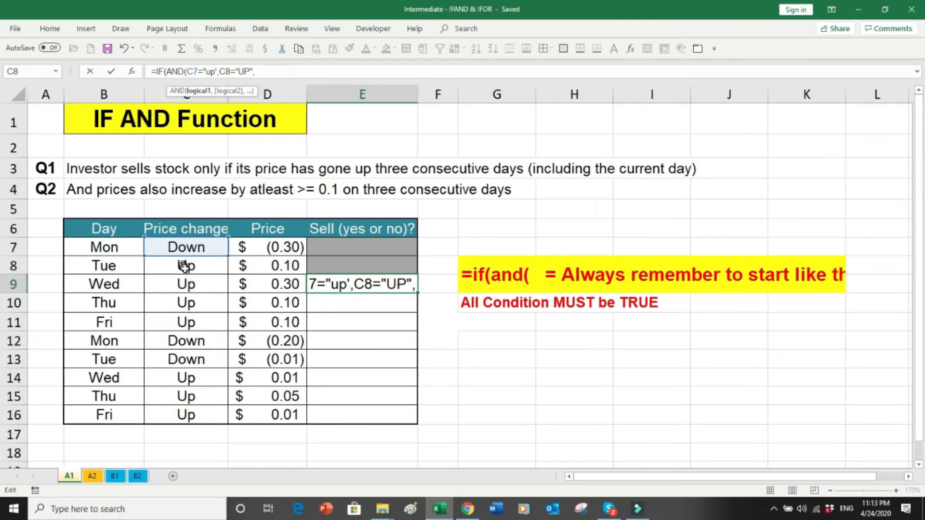
key(Escape)
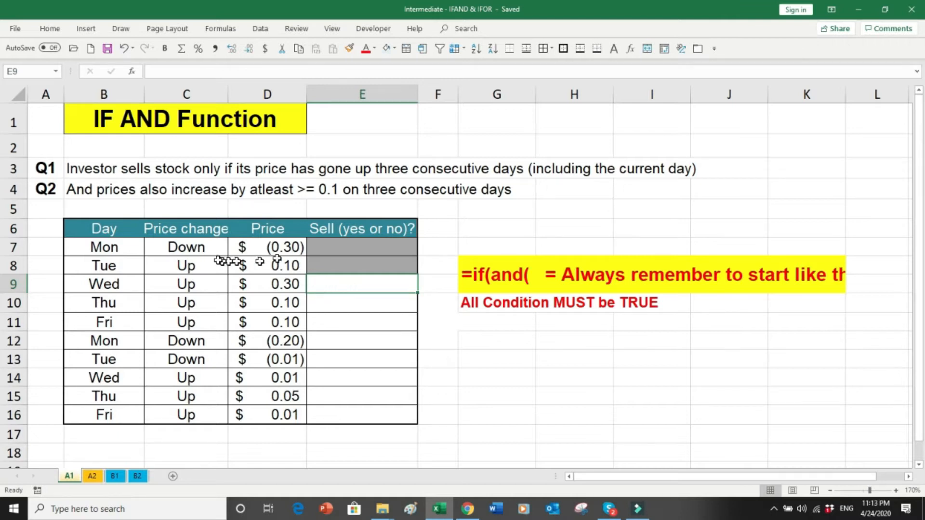
drag(204, 250, 202, 282)
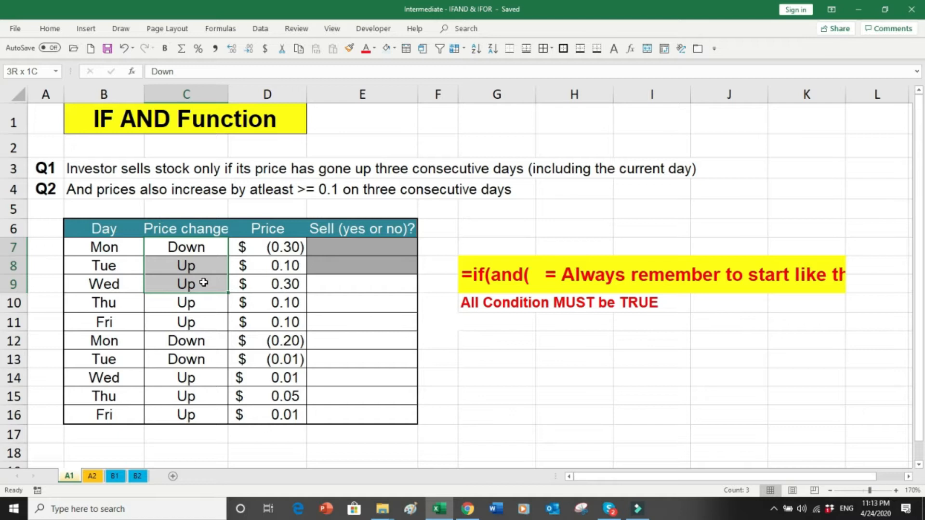
Step: In E9, start +IF(AND(C7="up",C8="UP", with the first two up conditions
click(378, 284)
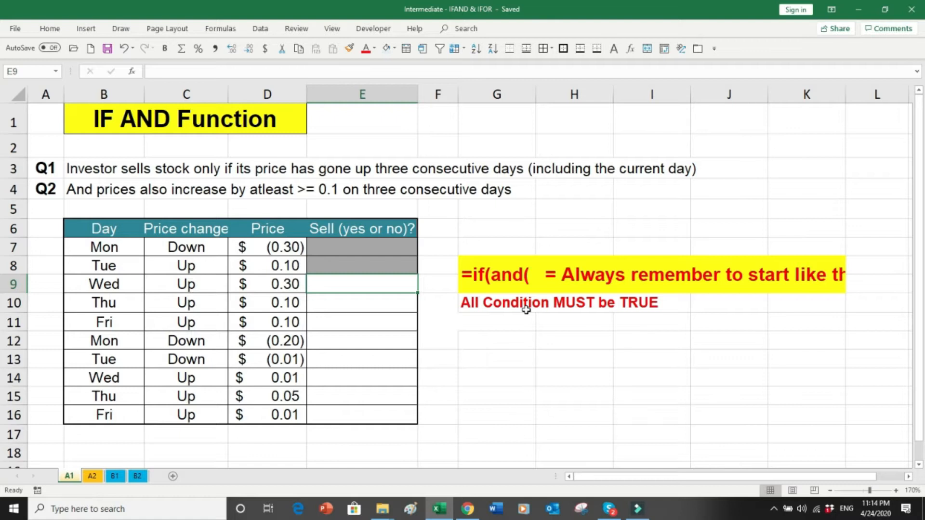
text(+IF()
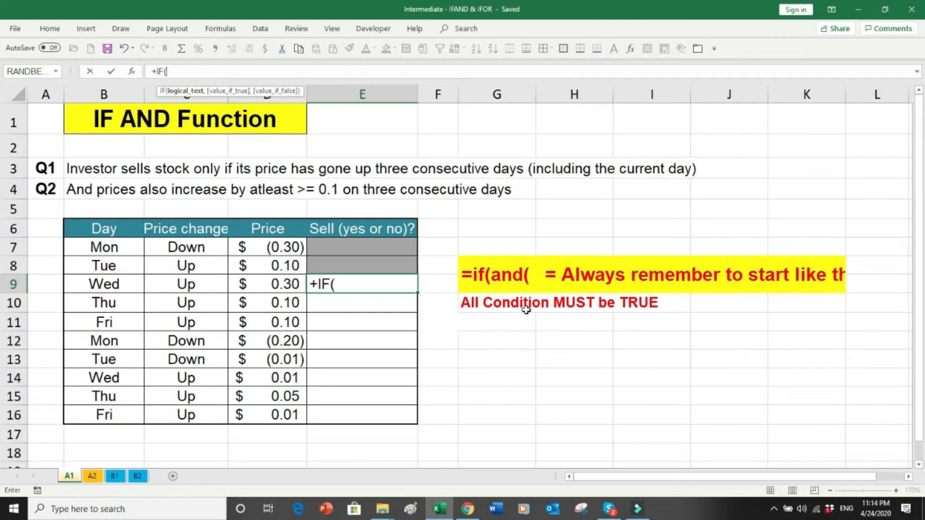
text(AND()
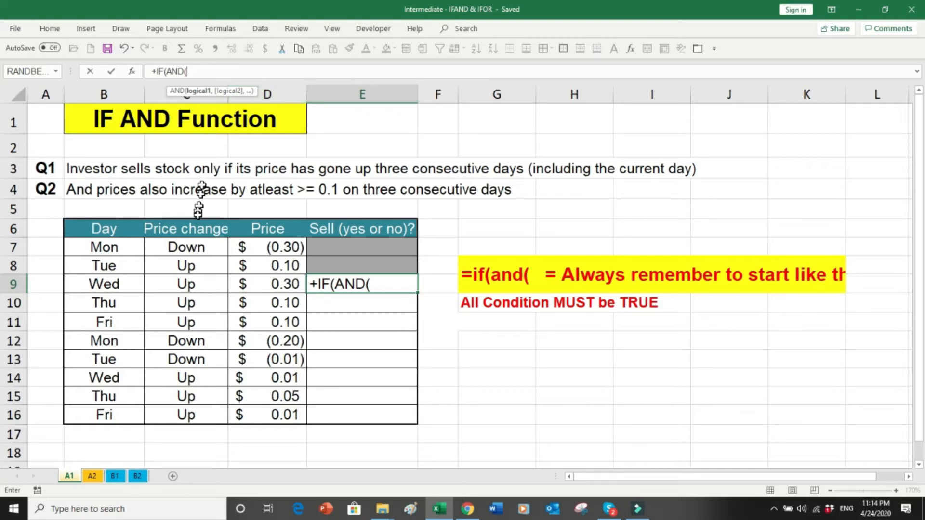
click(201, 246)
text(=)
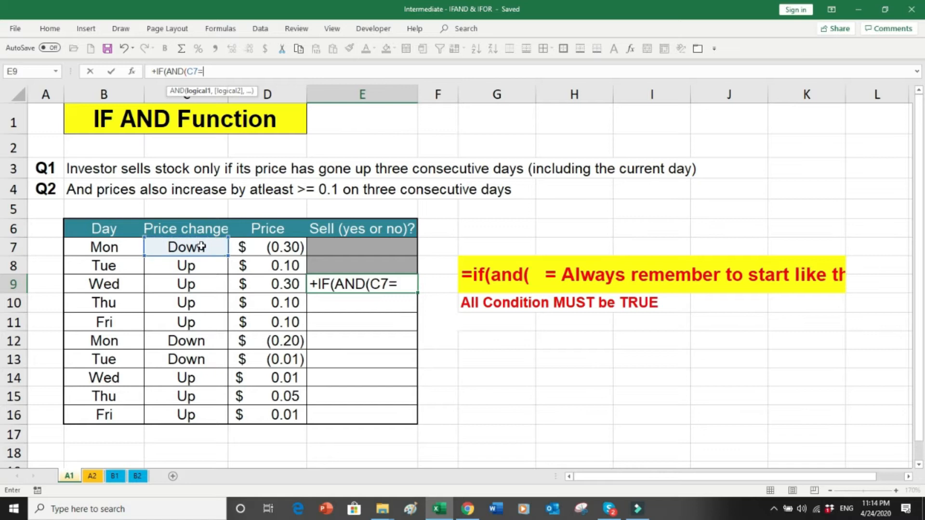
text("up")
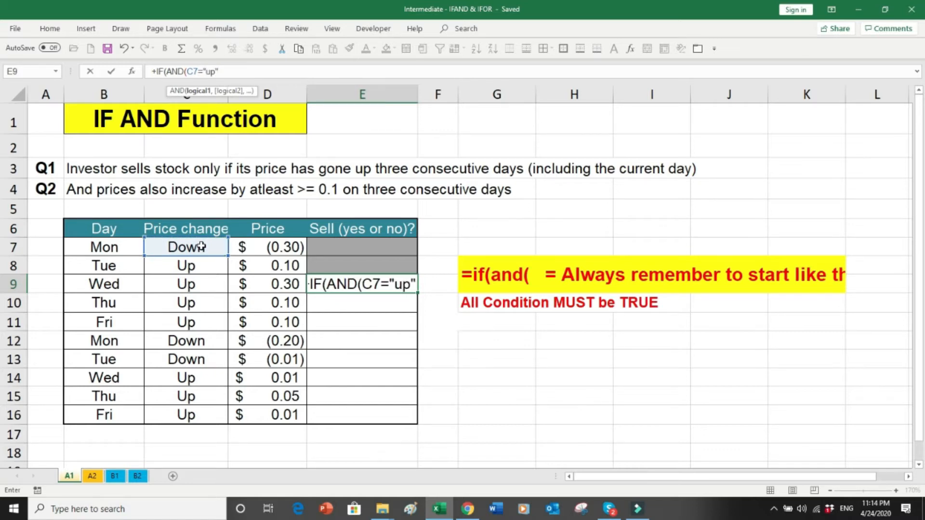
text(,)
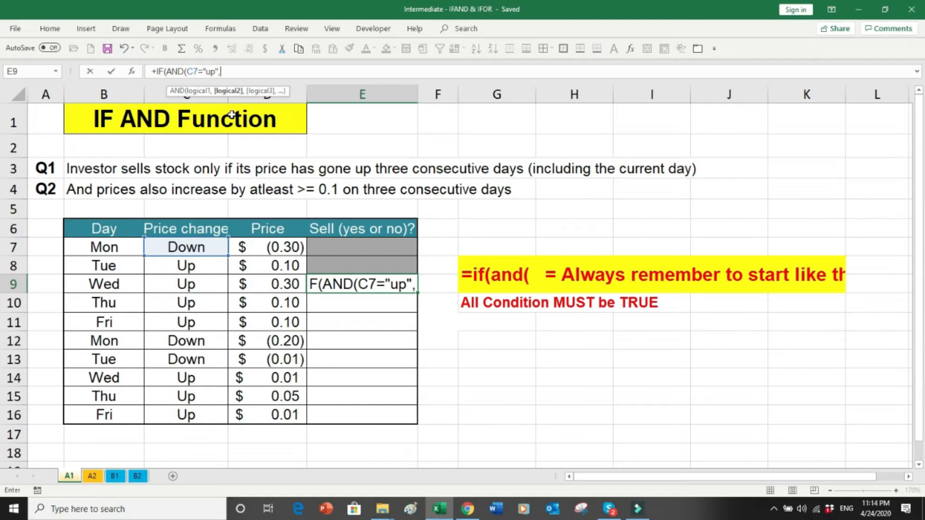
click(194, 266)
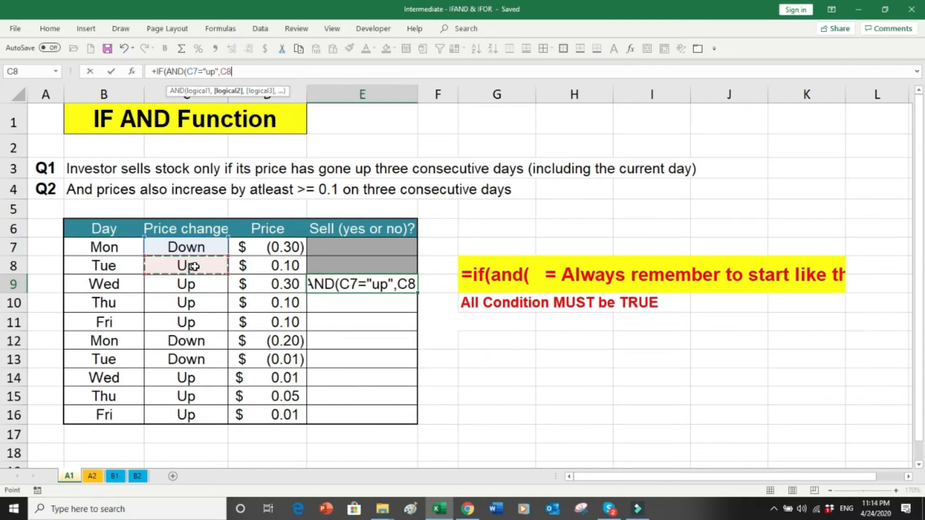
text(=")
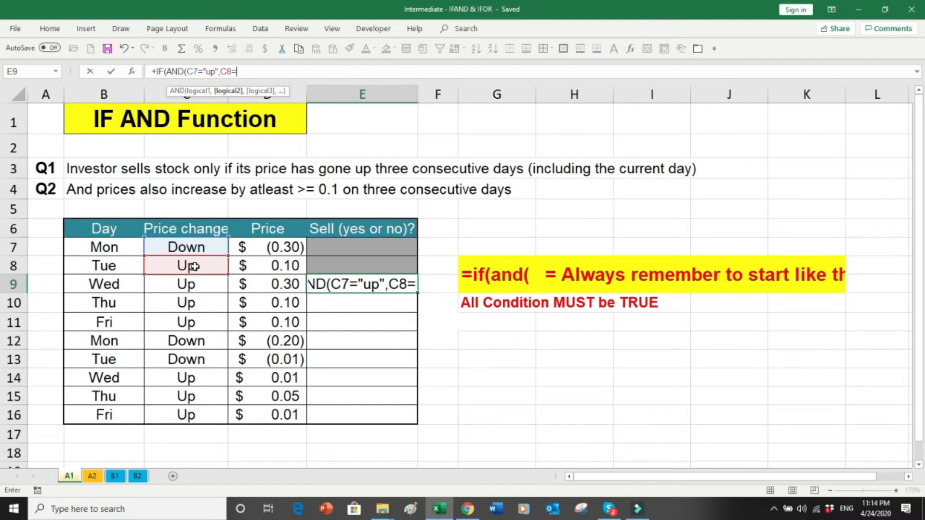
text(UP)
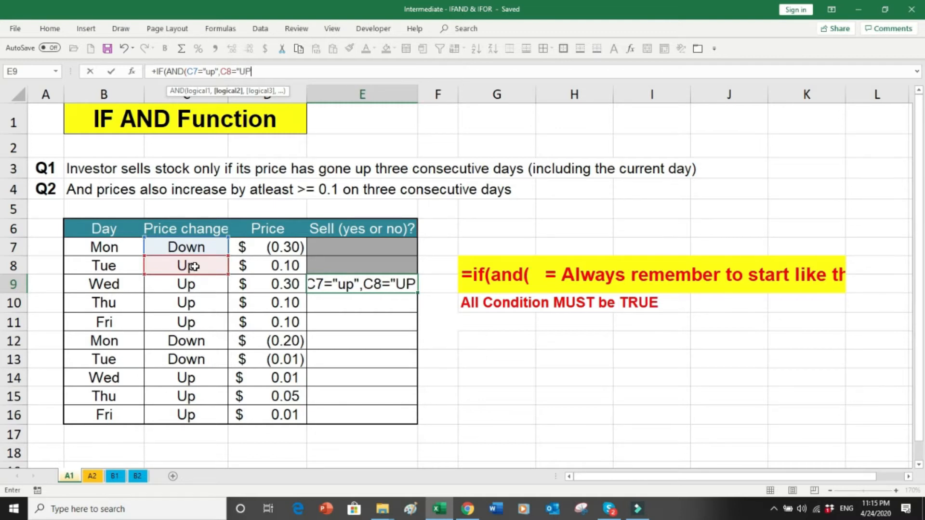
text(")
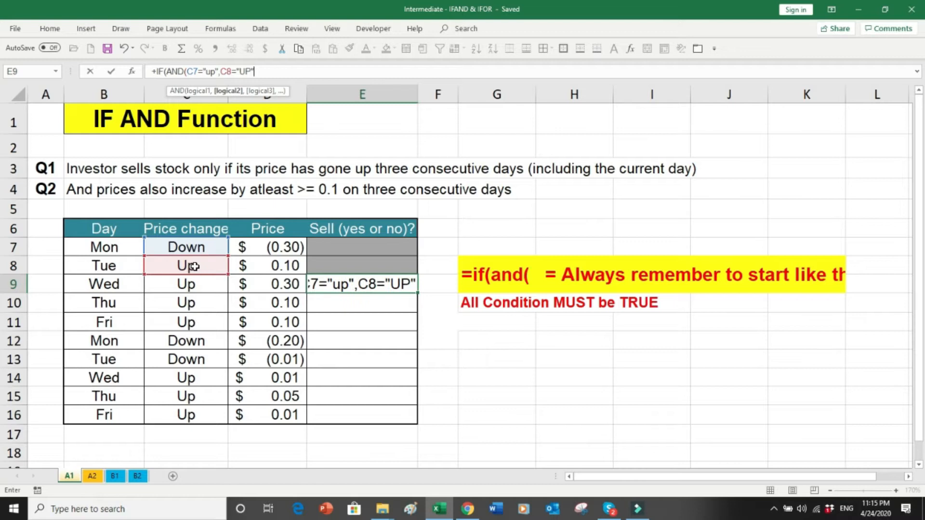
text(,)
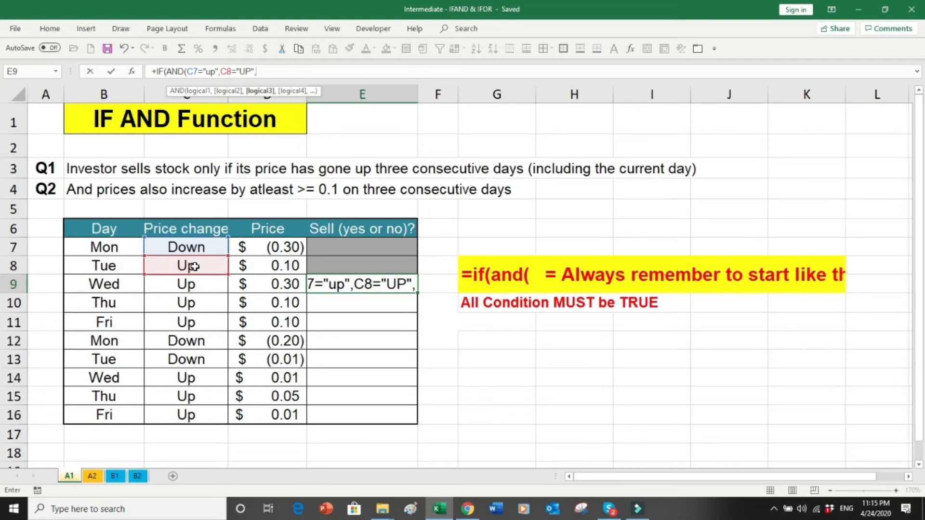
Step: Add C9="Up" and finish E9 with "Sell it","Don't Sell" results, showing Don't Sell
click(192, 287)
text(=)
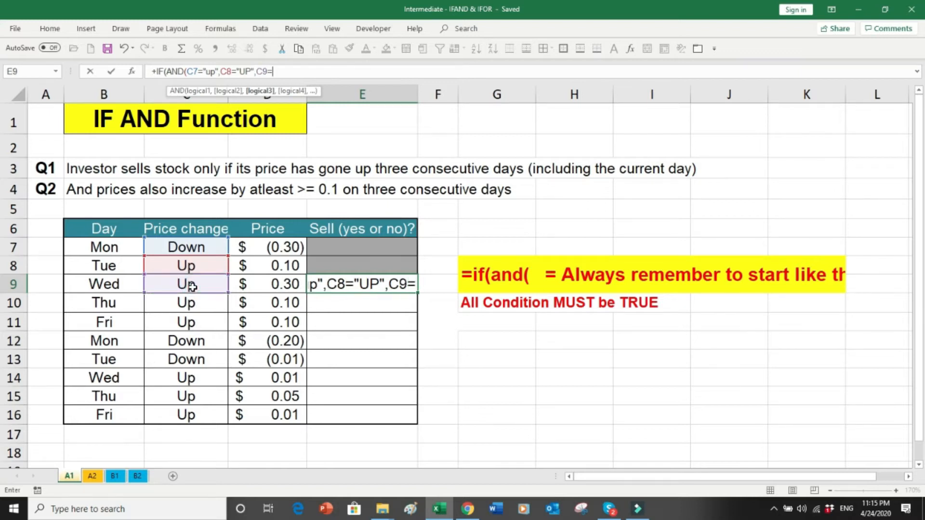
text("U)
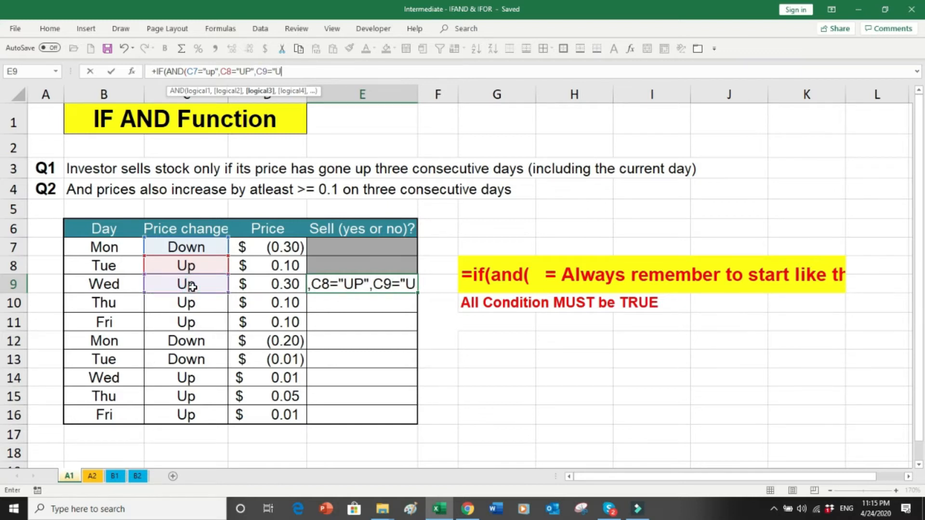
text(p")
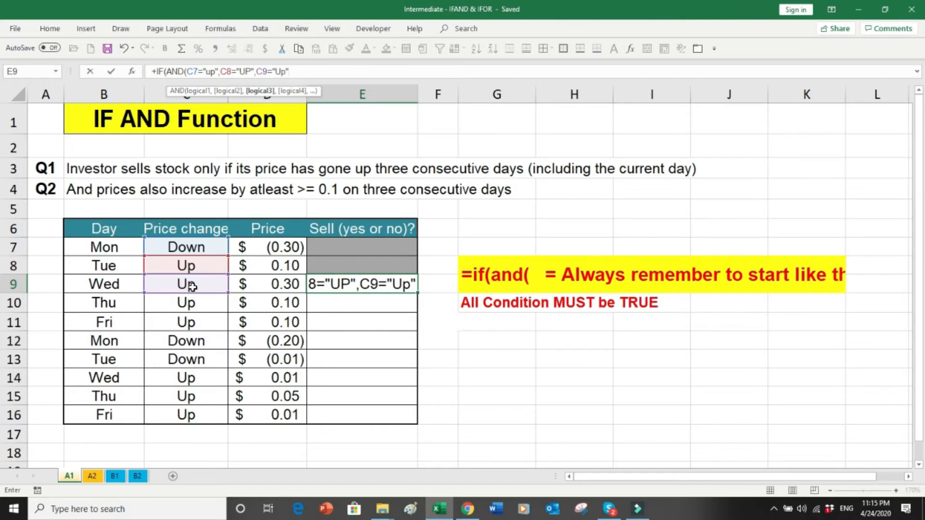
text())
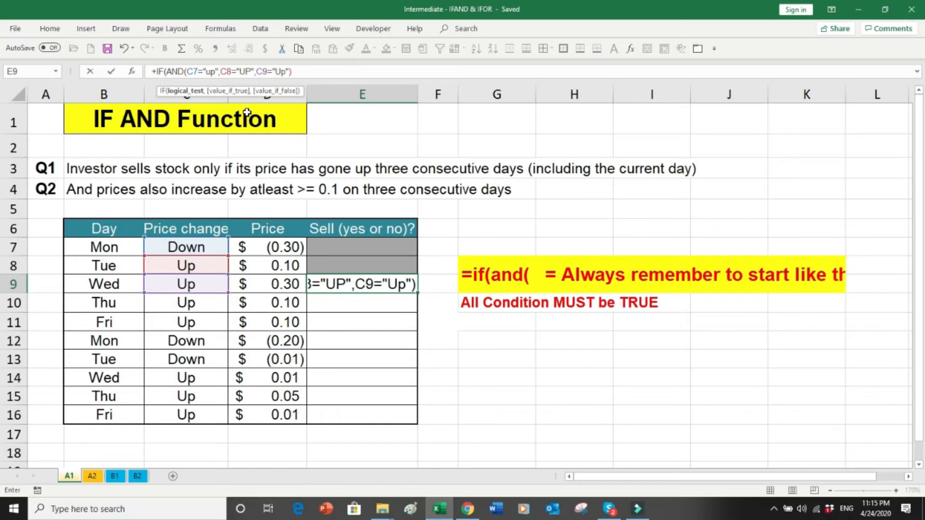
text("Sell)
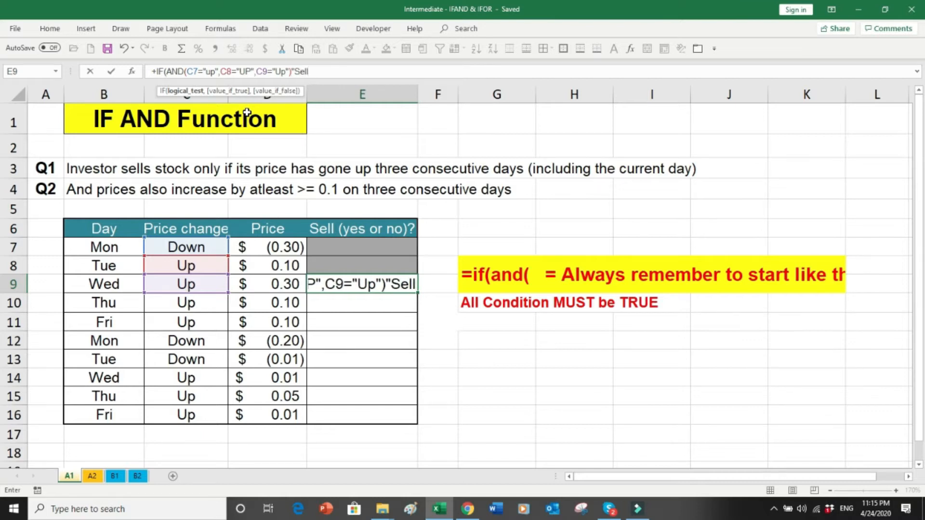
text( it)
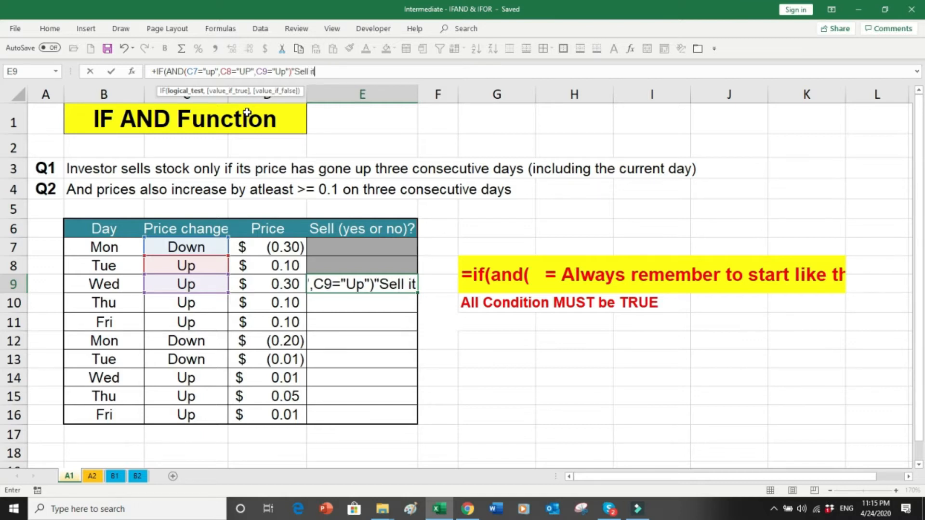
text(",)
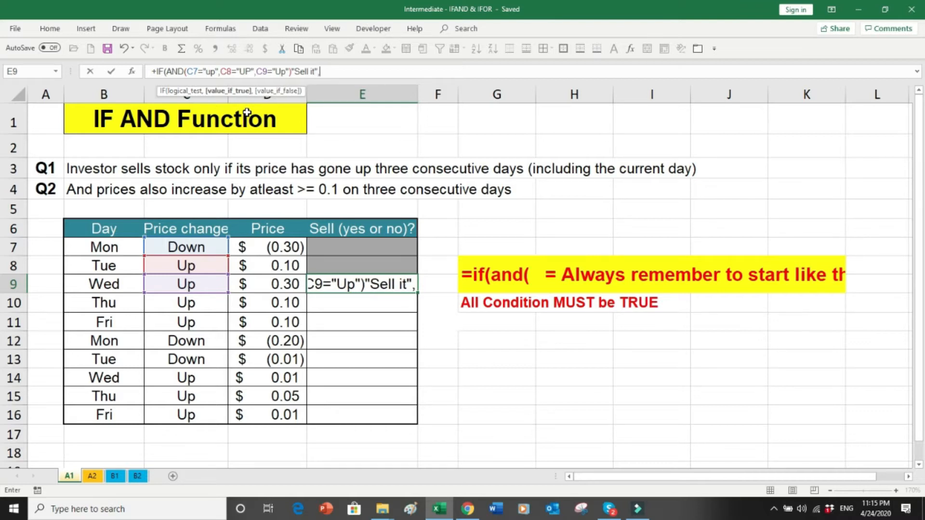
click(292, 72)
text(,)
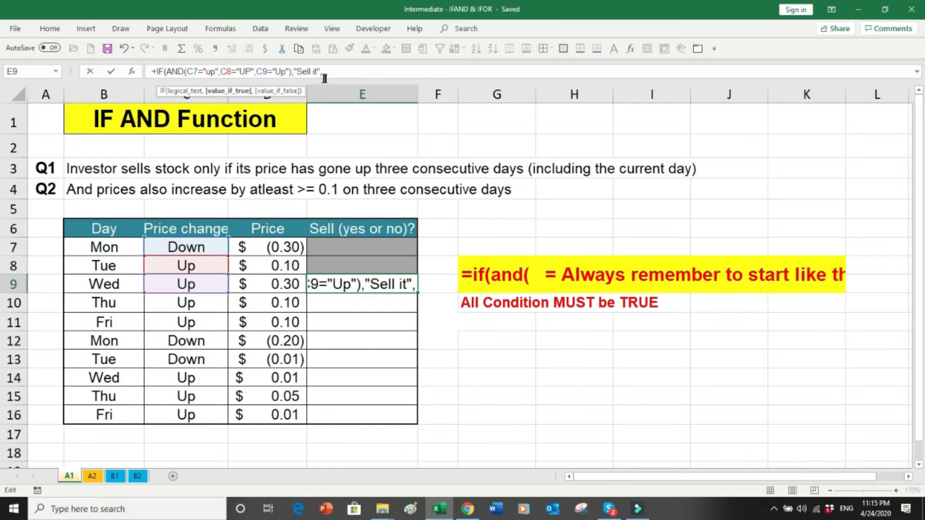
click(324, 72)
text(")
text(Do)
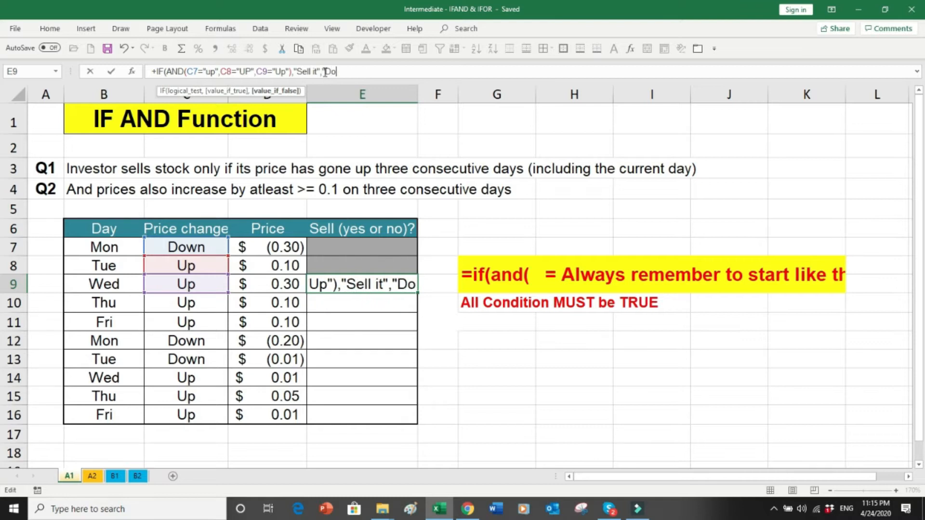
text(n't Sell)
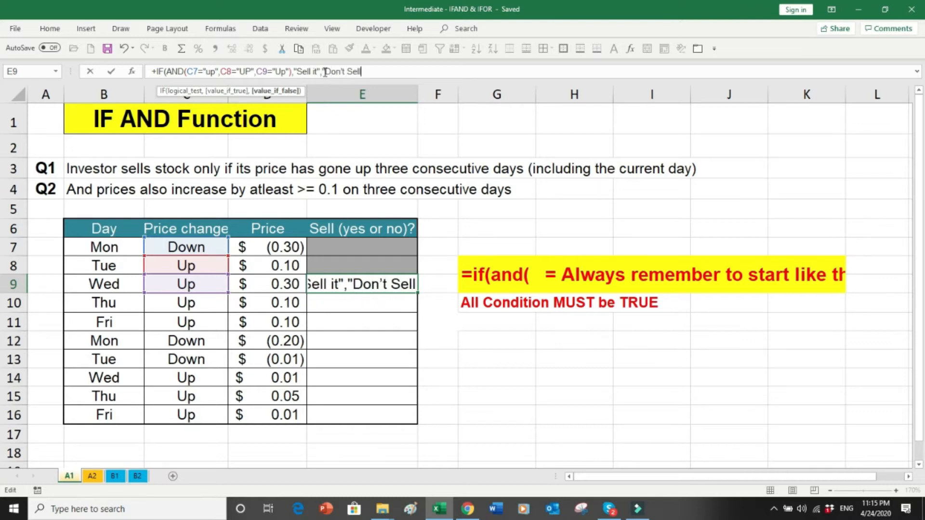
text(")
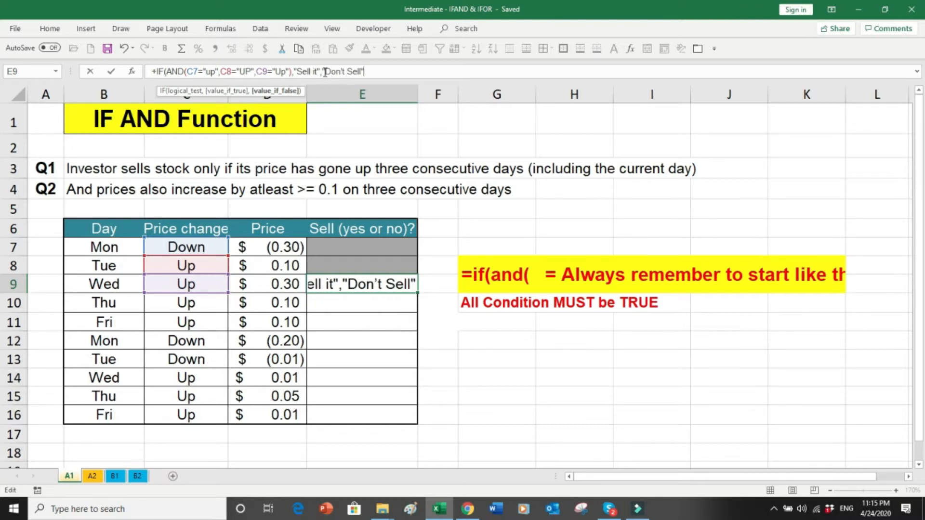
text())
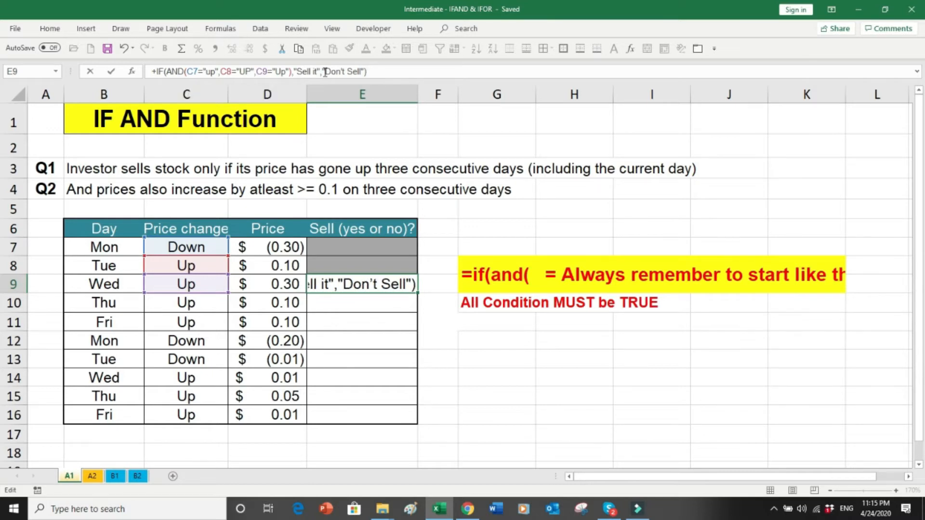
key(Return)
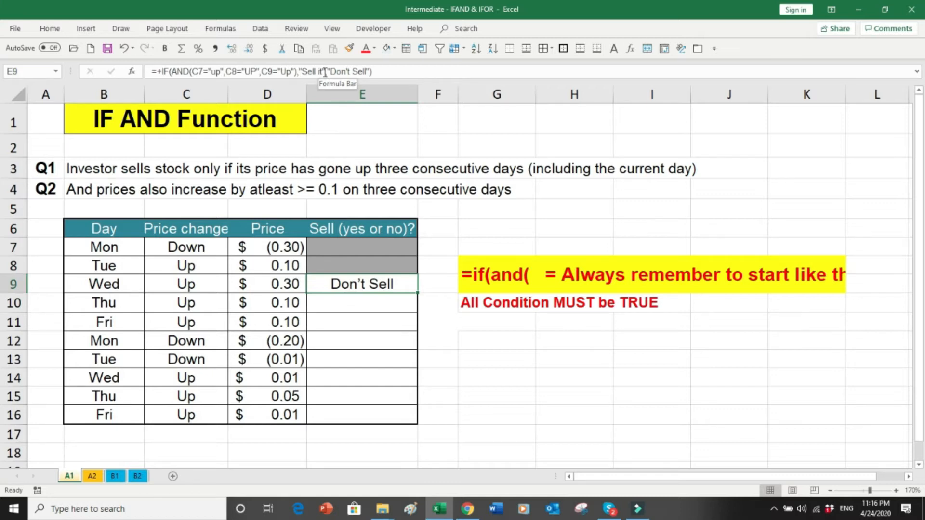
Step: Recommit E9, fill it down to E10, and check E10's shifted C8:C10 references
key(F2)
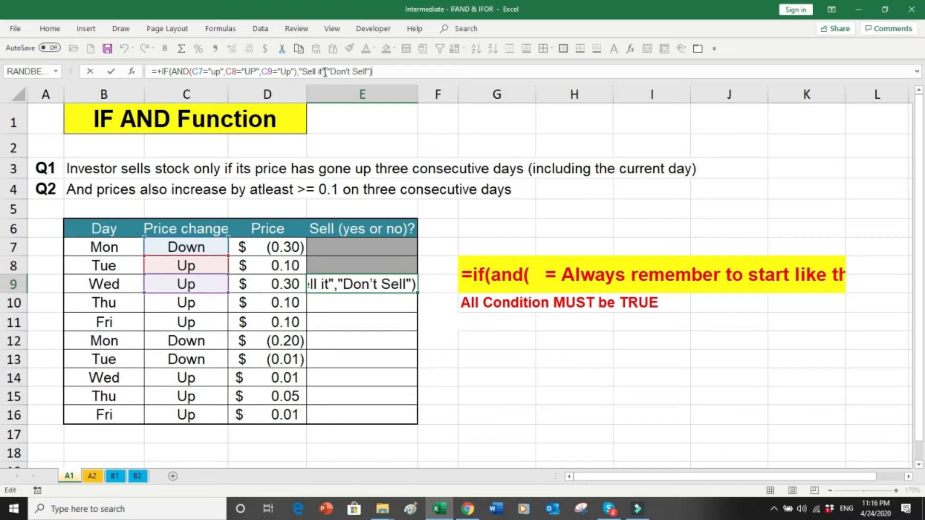
key(ctrl+Return)
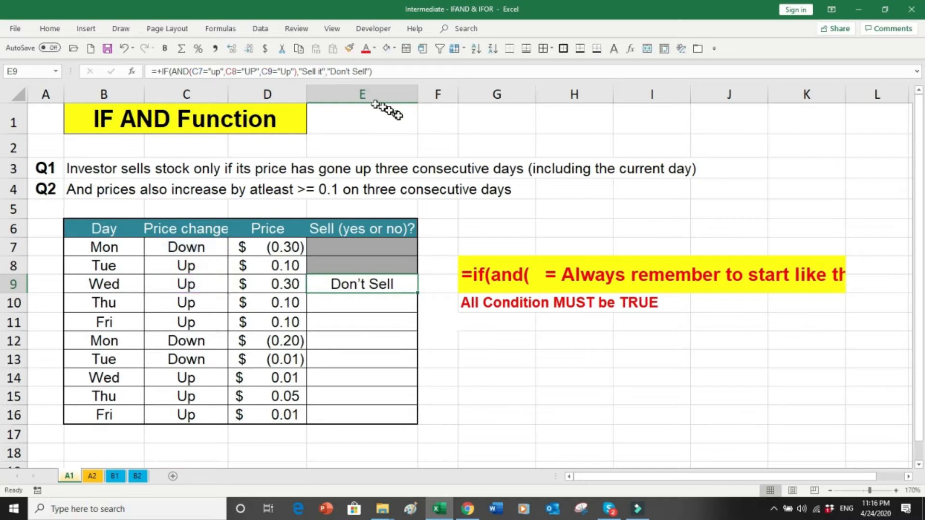
drag(418, 296, 416, 311)
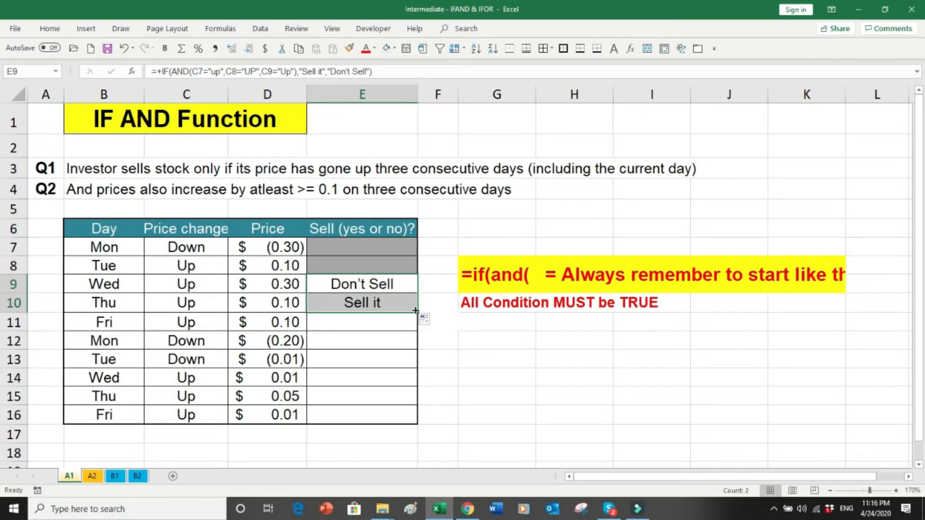
click(399, 305)
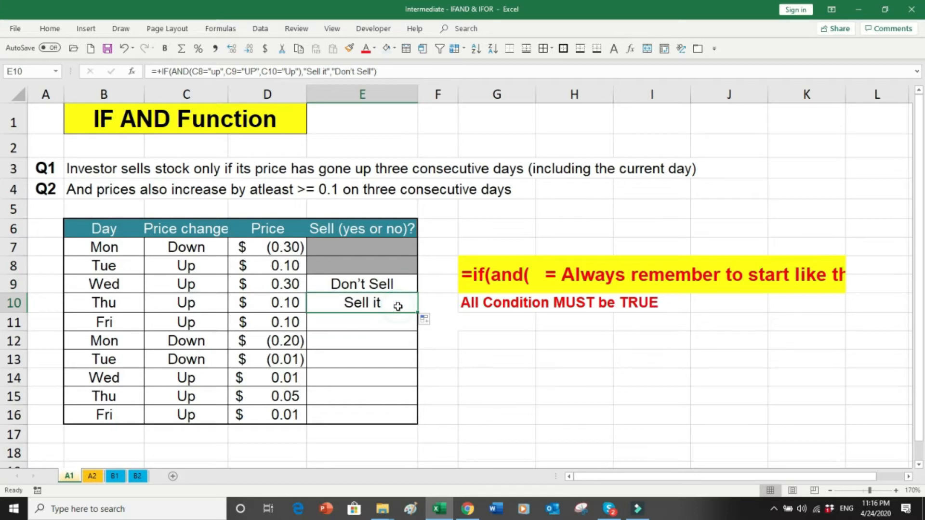
double_click(398, 307)
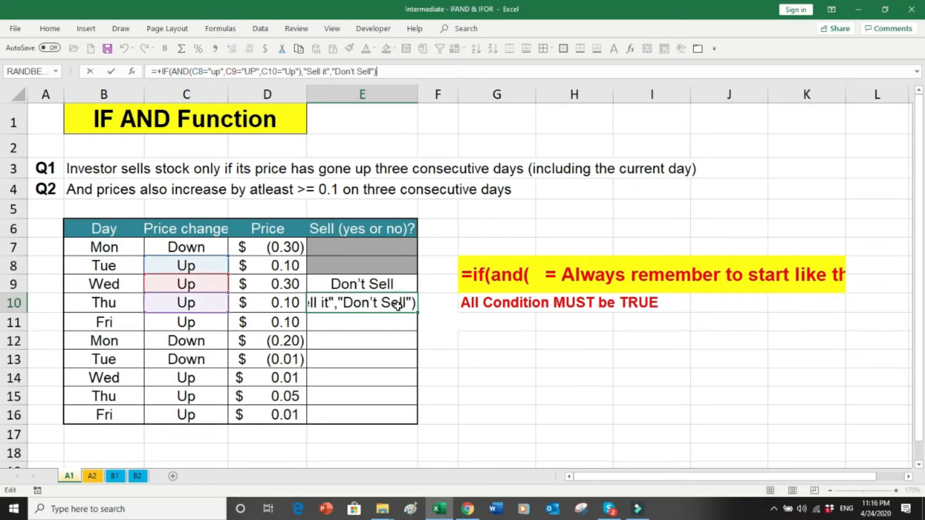
key(Escape)
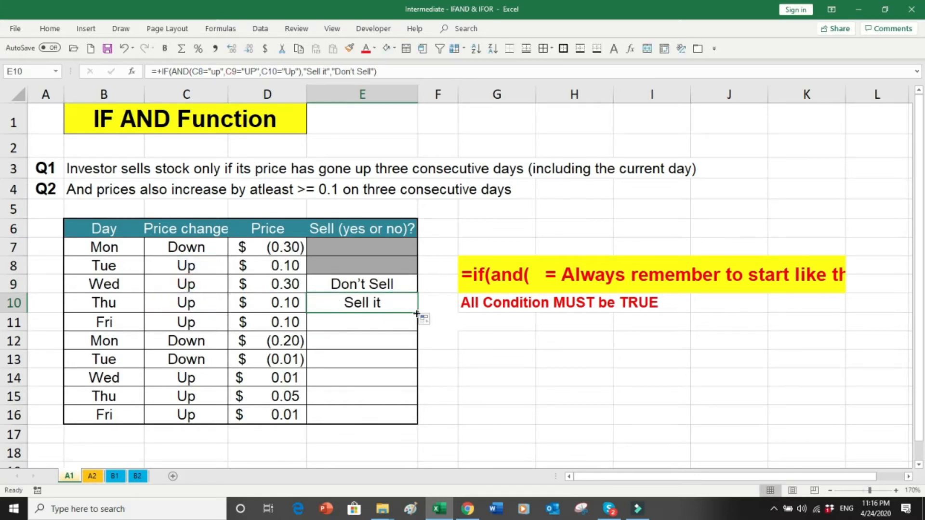
Step: Fill the formula from E10 down to E16, then return to E9 and select the Q1 row
drag(418, 314, 413, 419)
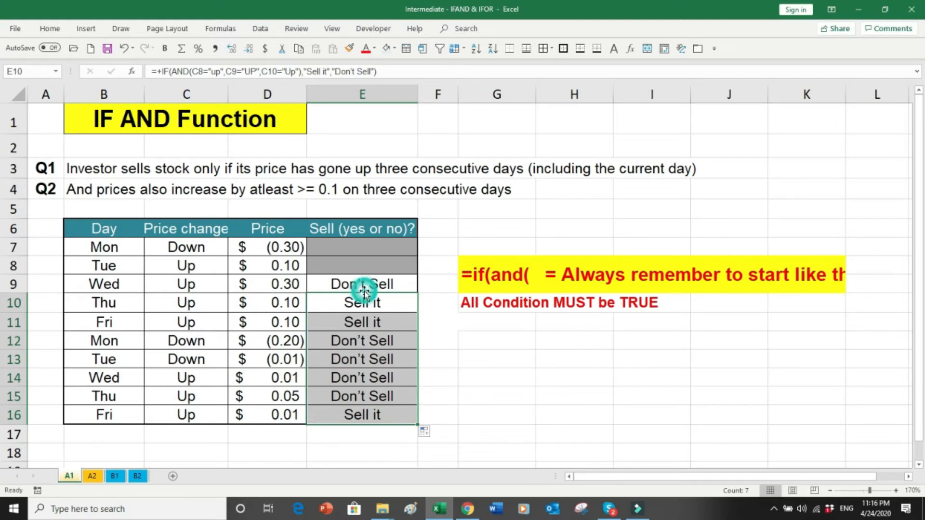
click(362, 288)
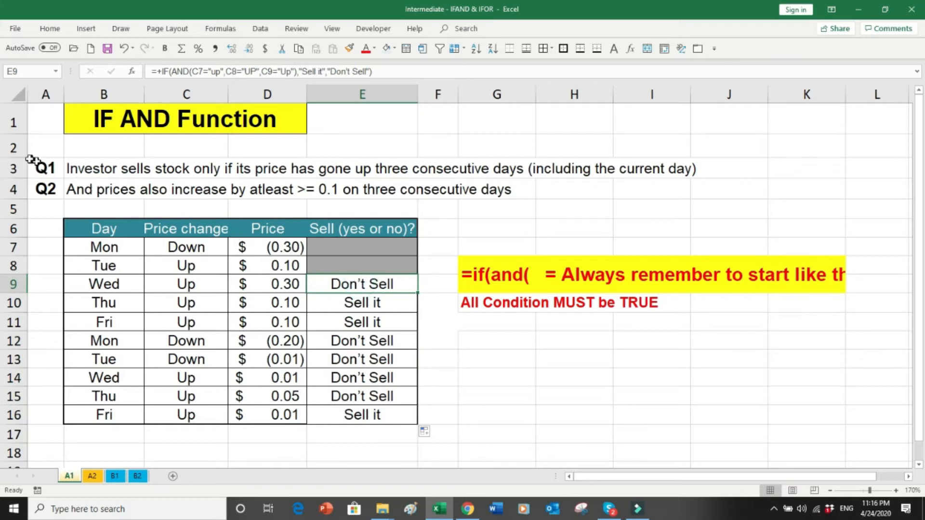
click(15, 168)
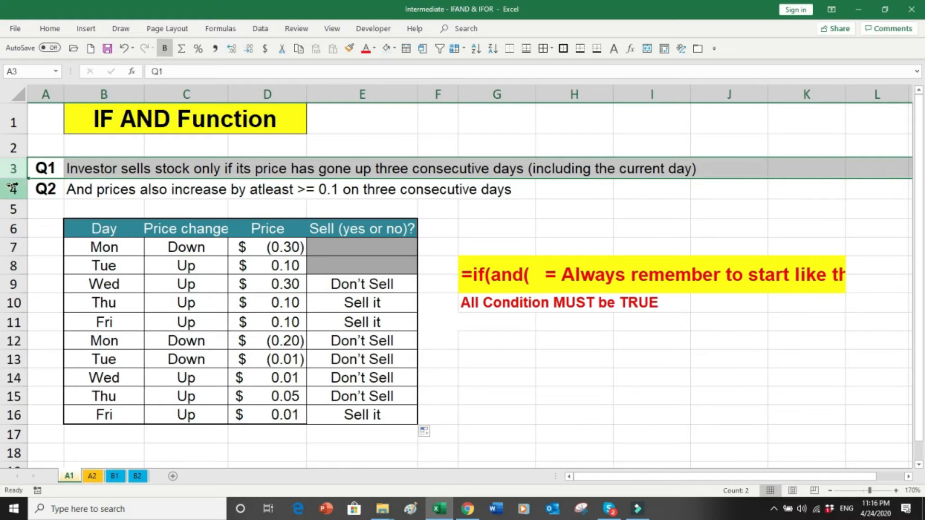
click(15, 188)
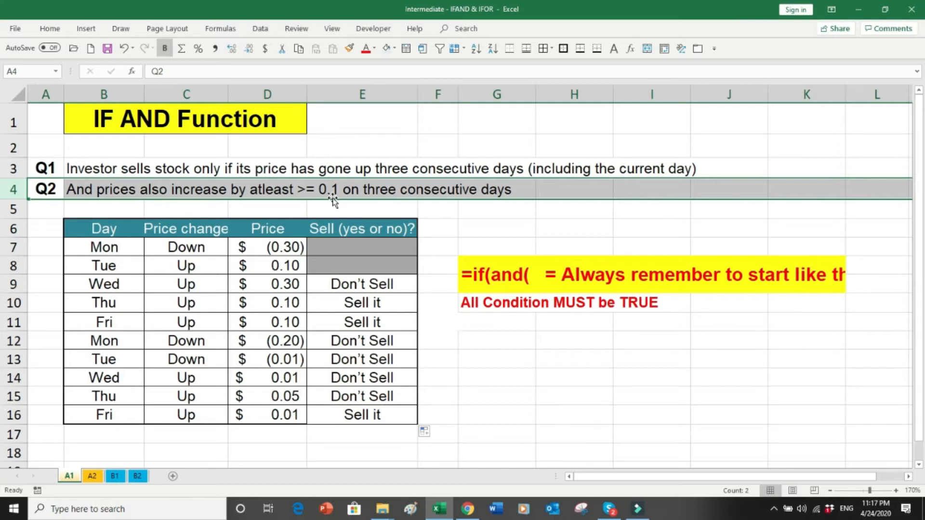
click(338, 285)
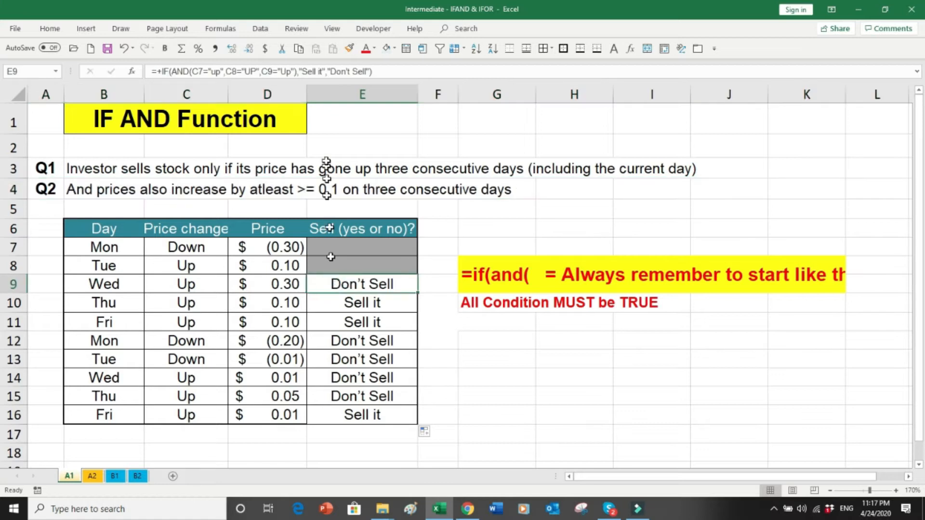
Step: Add D7>=.1, D8>=.1 and D9>=.1 to E9's AND conditions and commit
click(296, 71)
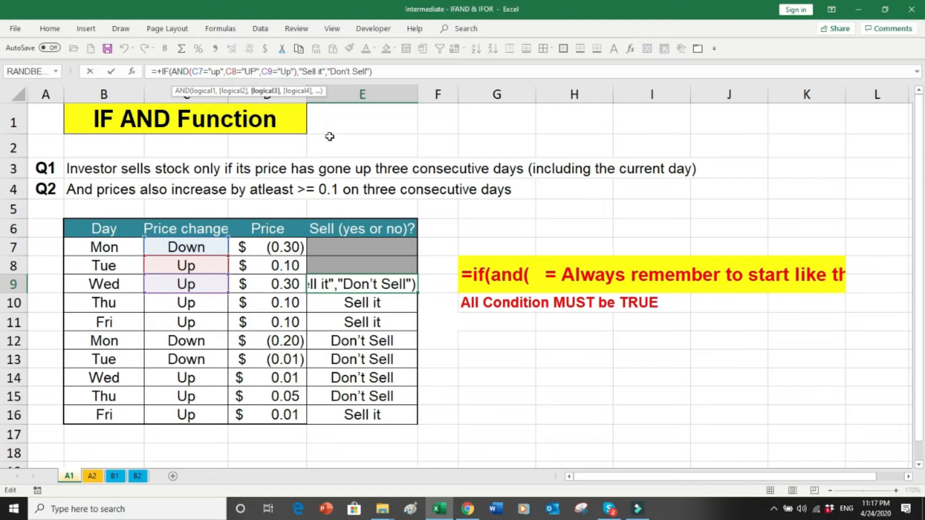
text(,)
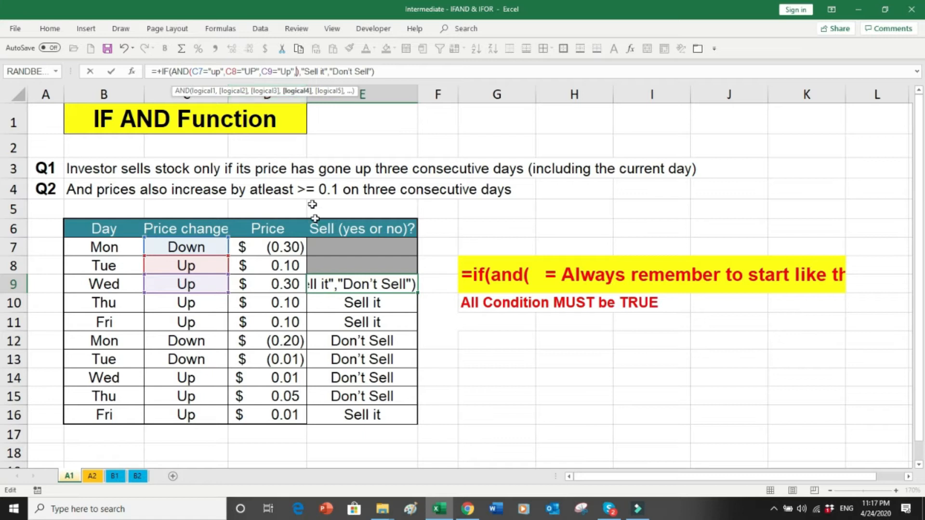
click(288, 247)
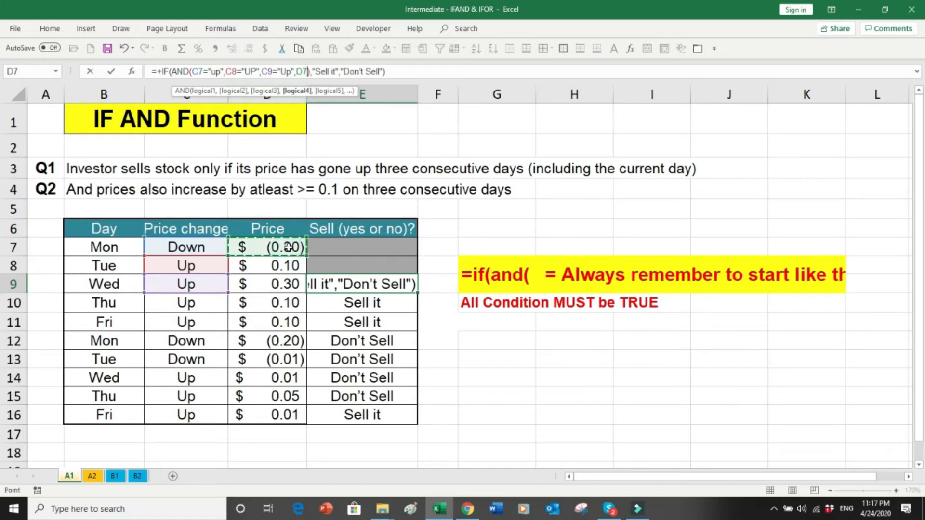
text(>)
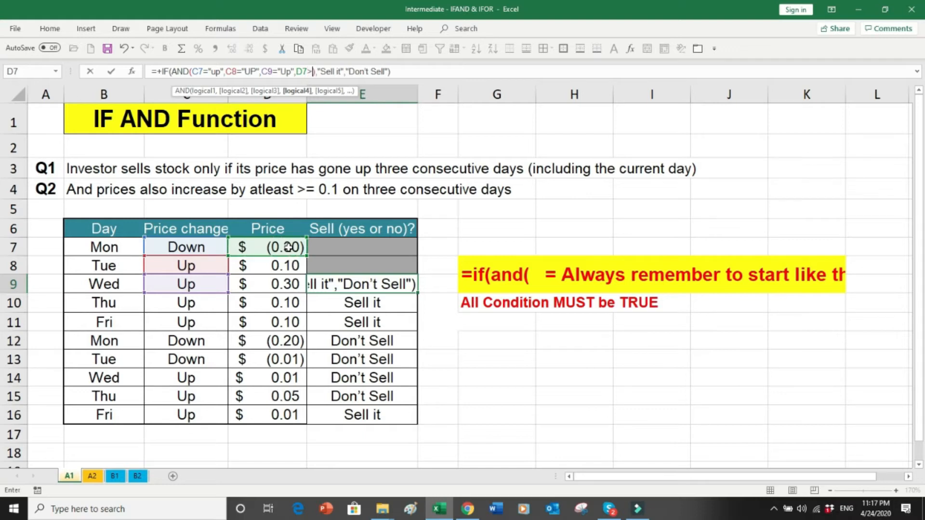
text(=)
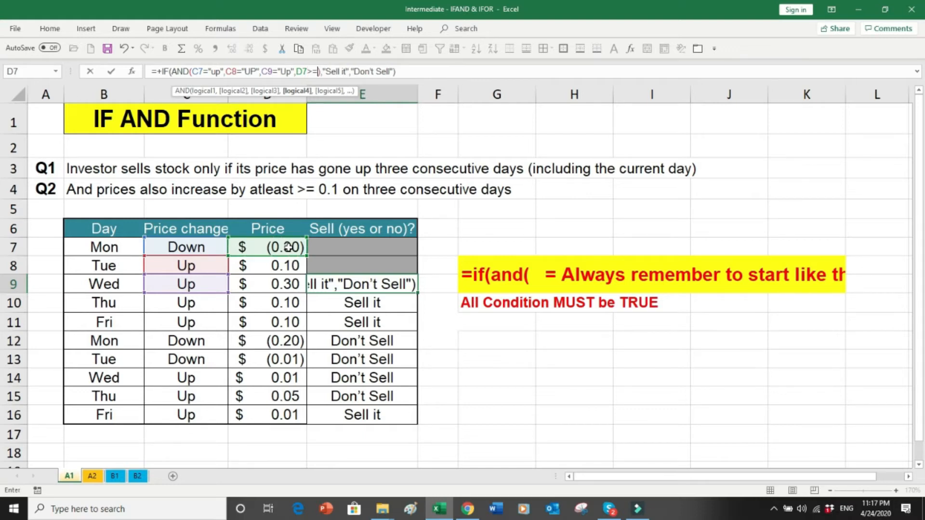
text( 1)
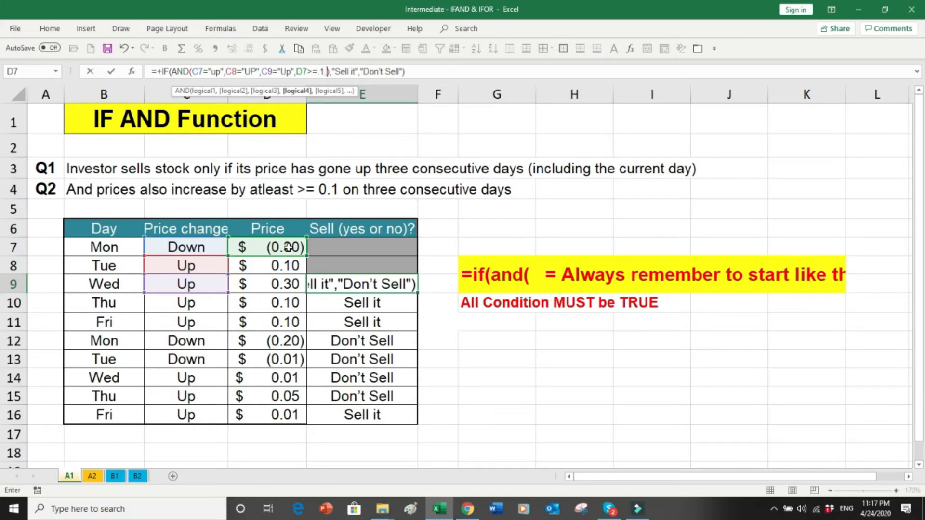
text(,)
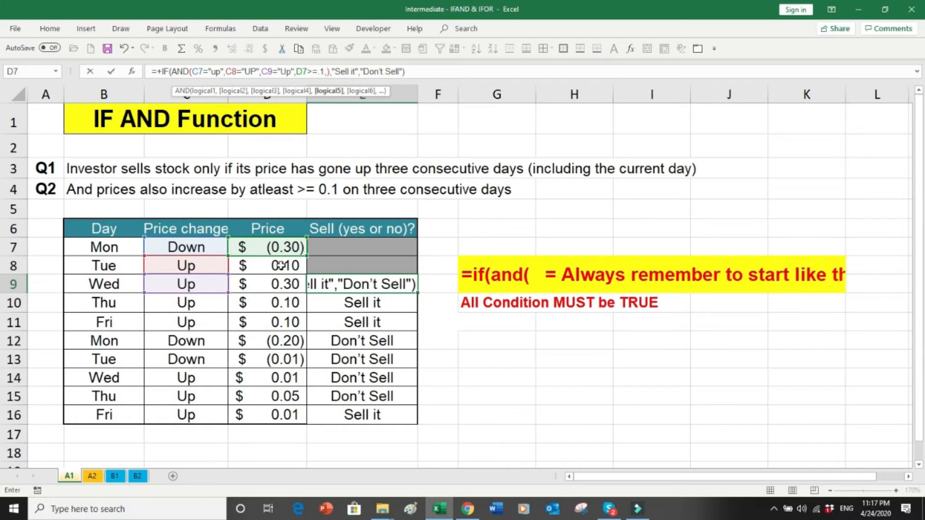
click(282, 265)
text(>=.1)
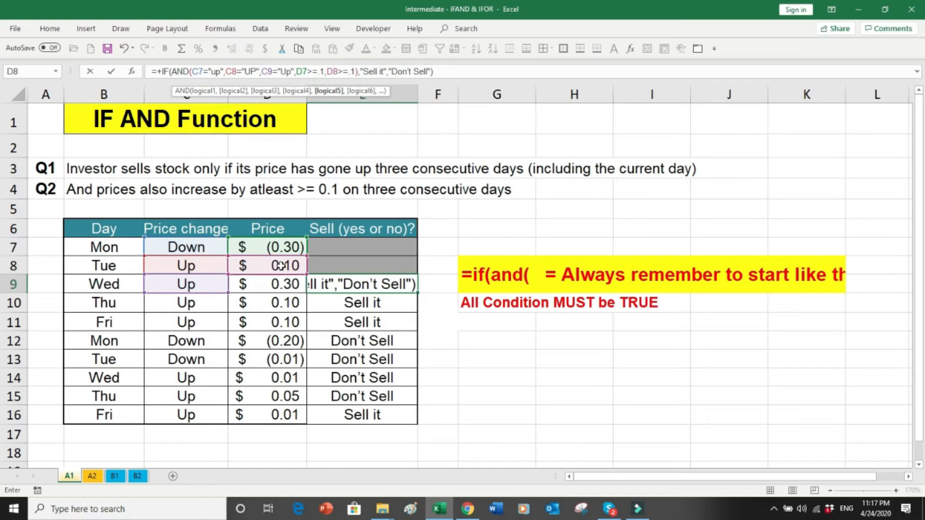
text(,)
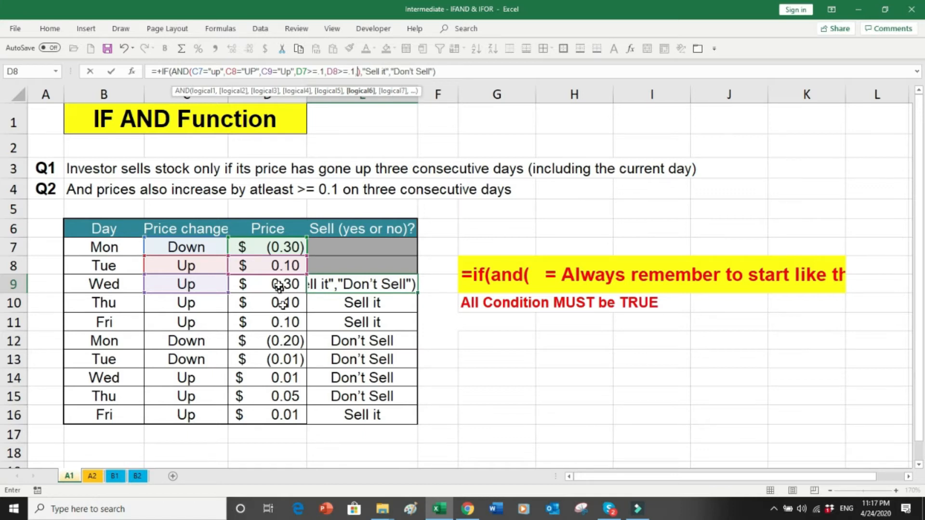
click(279, 284)
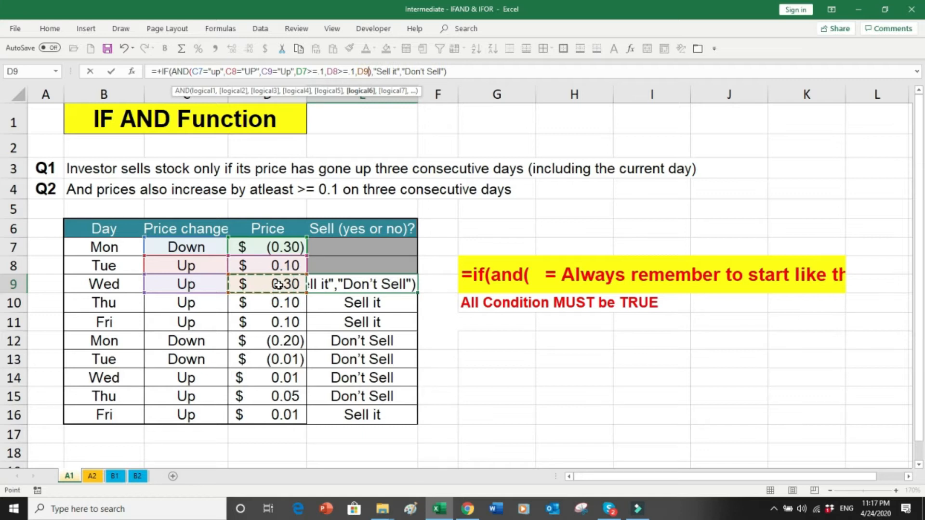
text(>)
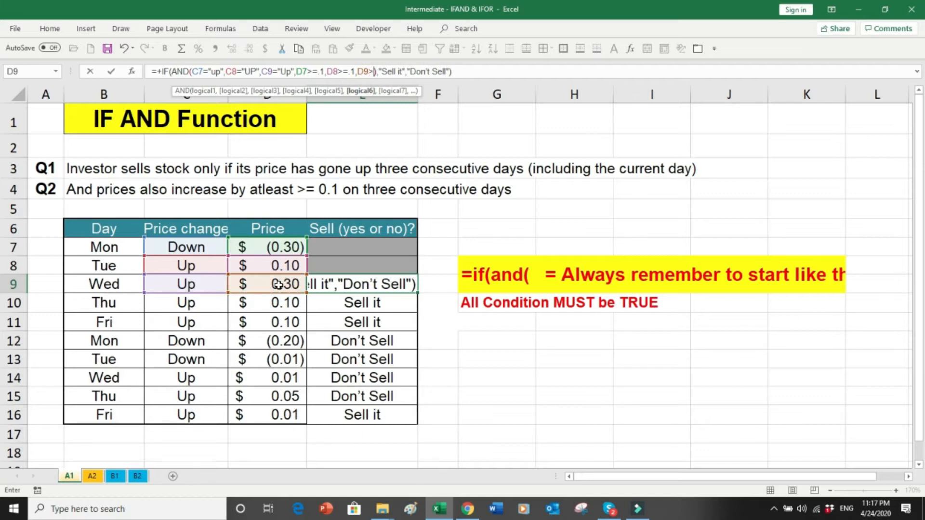
text(=)
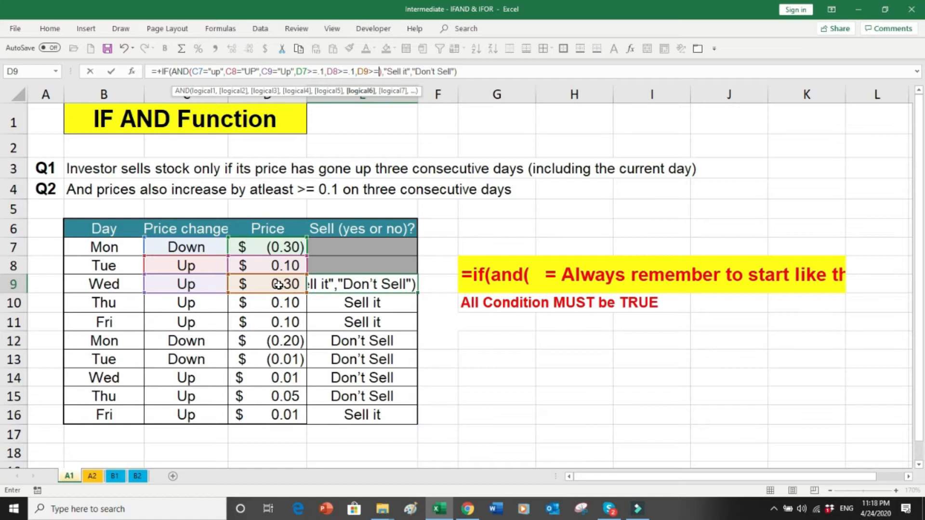
text( 1)
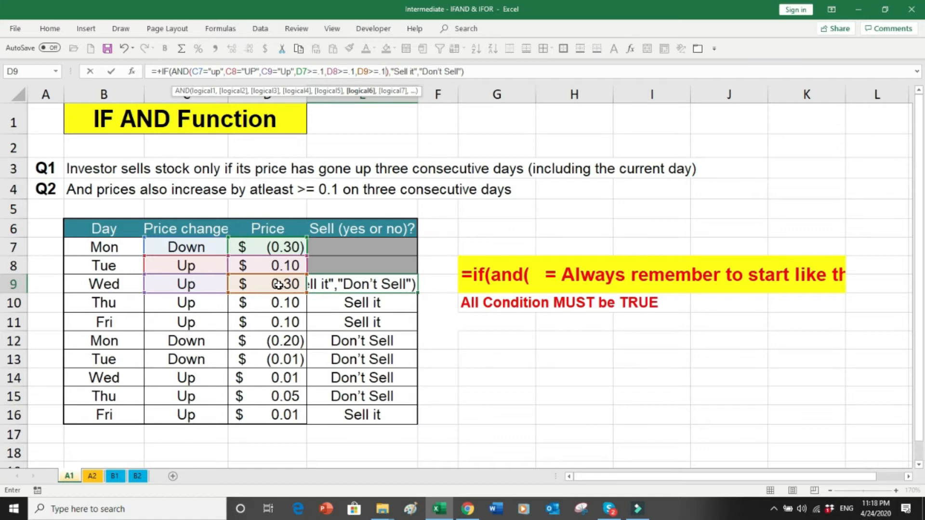
key(Return)
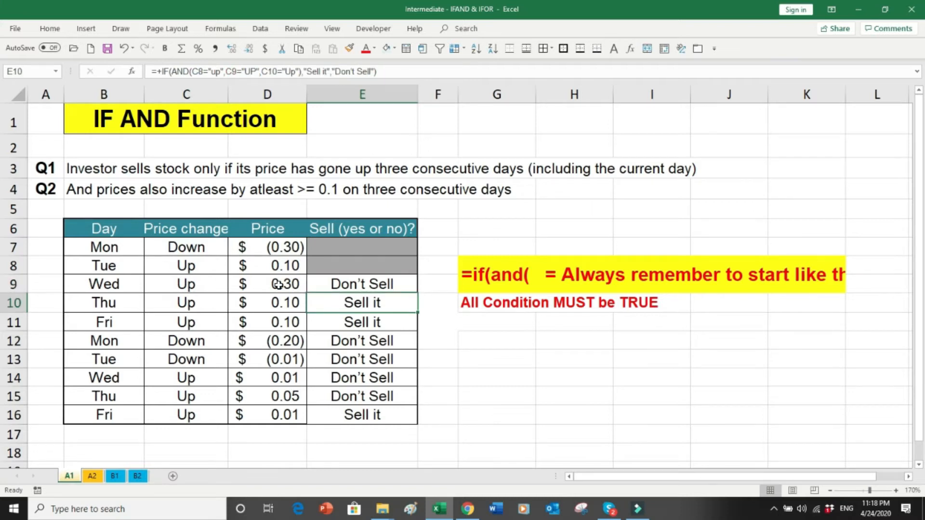
click(388, 283)
Step: Fill the extended E9 formula down to E16 and inspect the references in E10, E11 and E12
drag(417, 293, 405, 415)
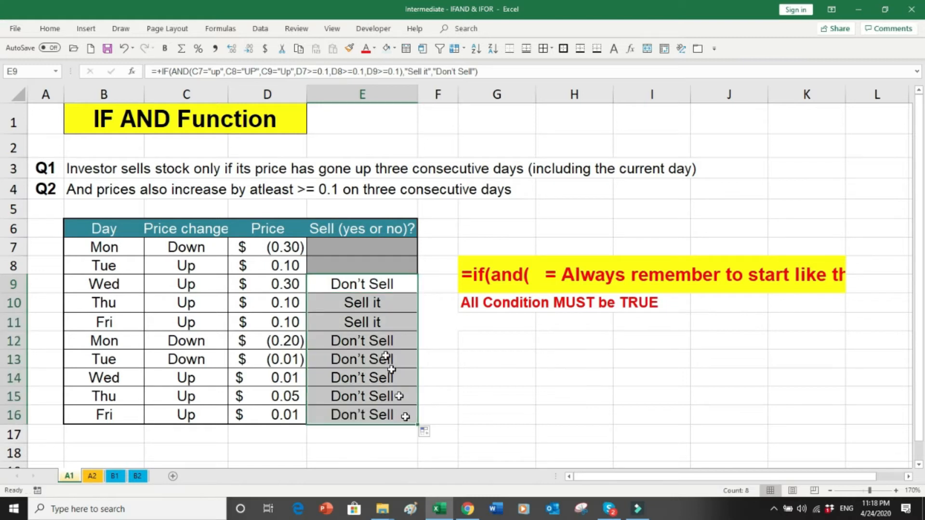
click(365, 307)
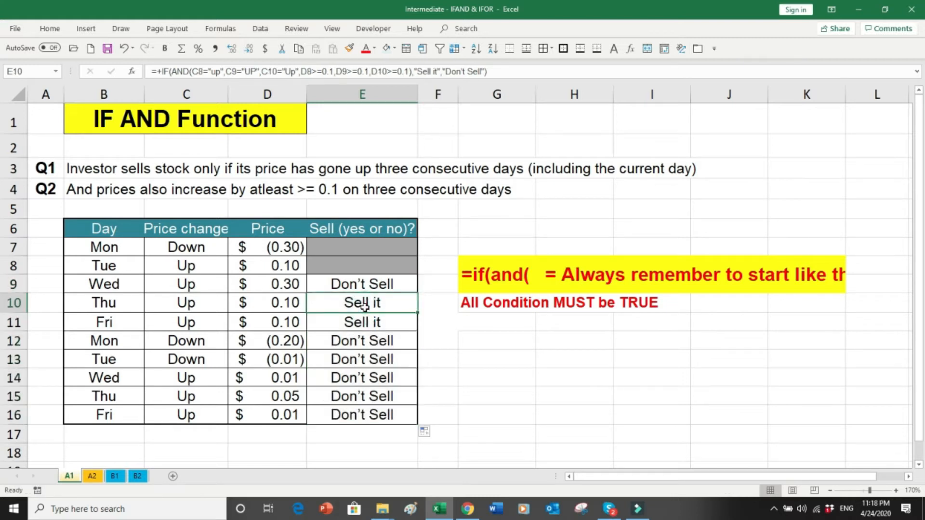
double_click(364, 307)
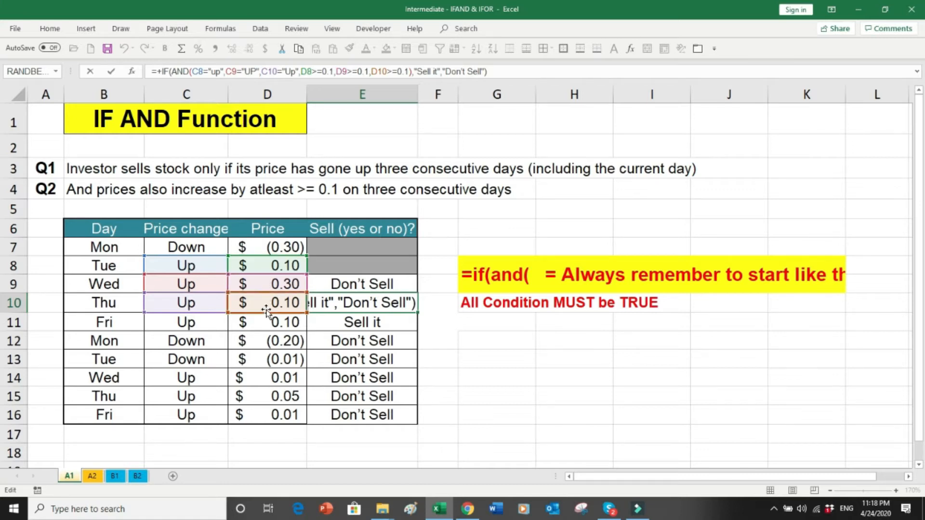
key(ctrl+Return)
click(337, 327)
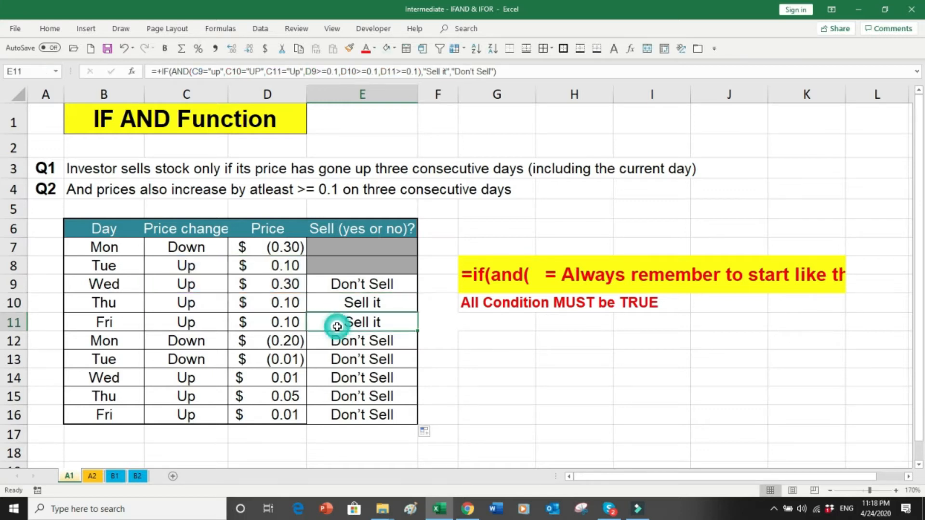
key(F2)
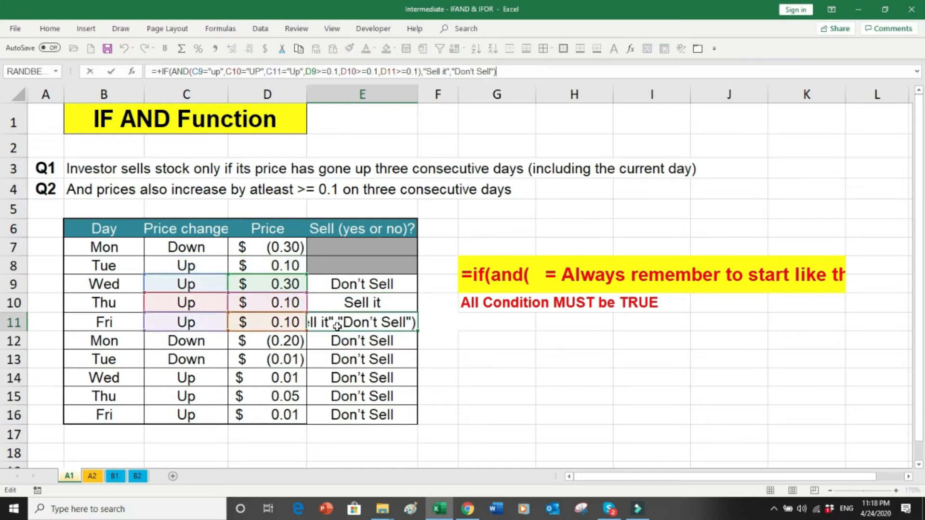
key(ctrl+Return)
click(339, 341)
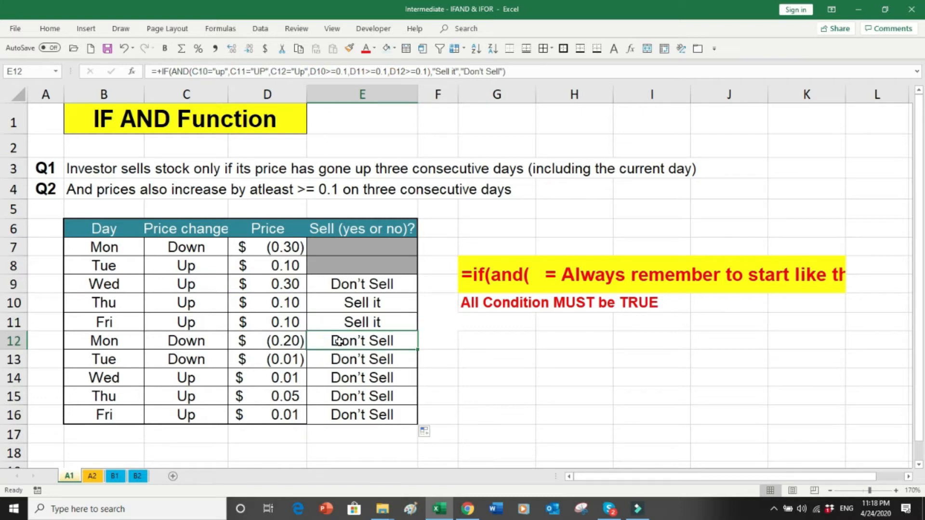
key(F2)
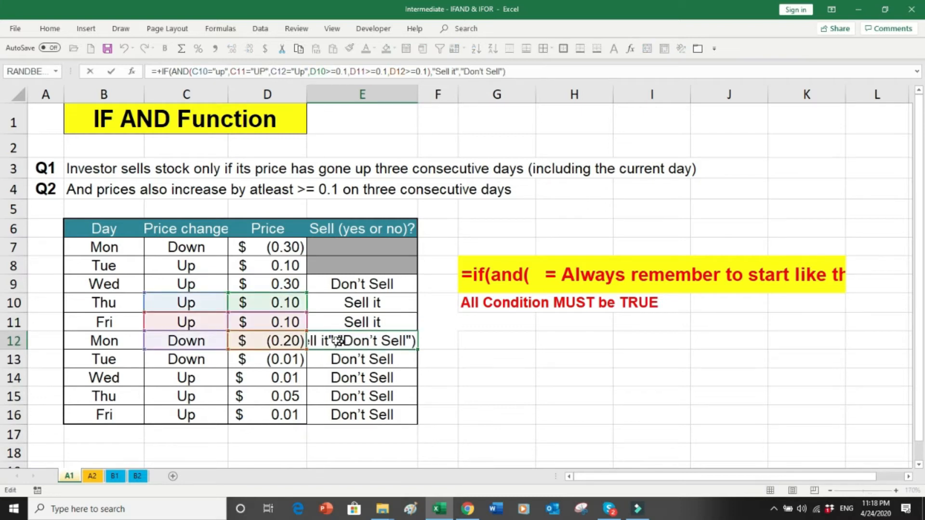
Step: Set row 12 to Up with price 0.05, then recheck E12's formula, still Don't Sell
click(214, 344)
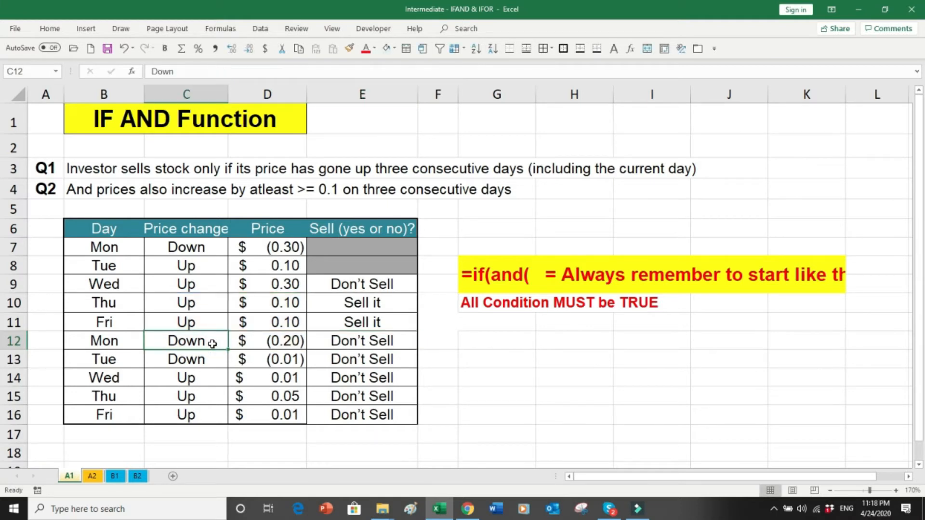
text(Up)
key(Return)
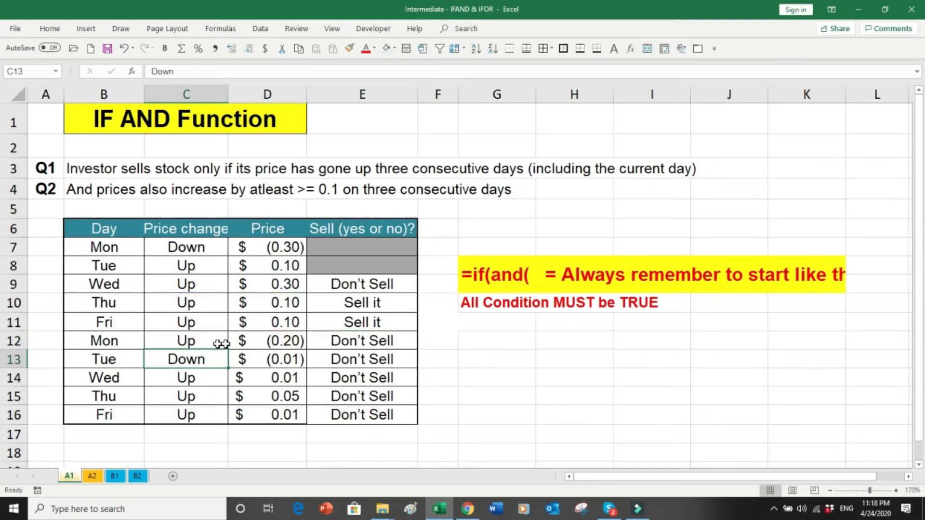
click(281, 343)
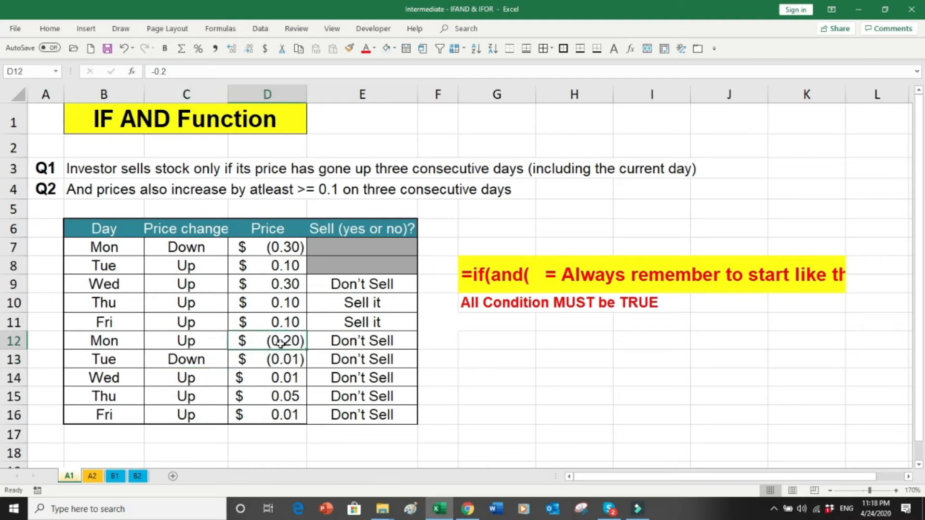
text(.05)
key(Return)
click(283, 341)
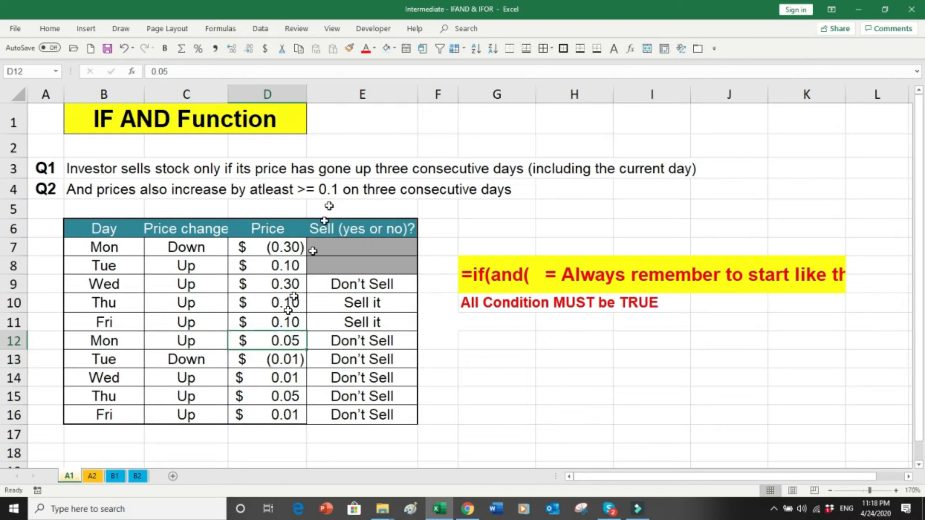
click(339, 345)
double_click(345, 343)
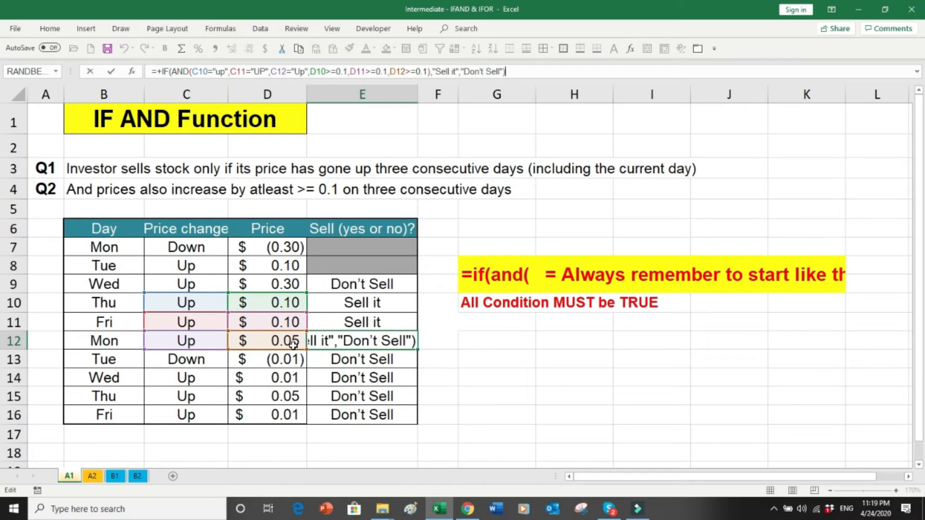
key(ctrl+Return)
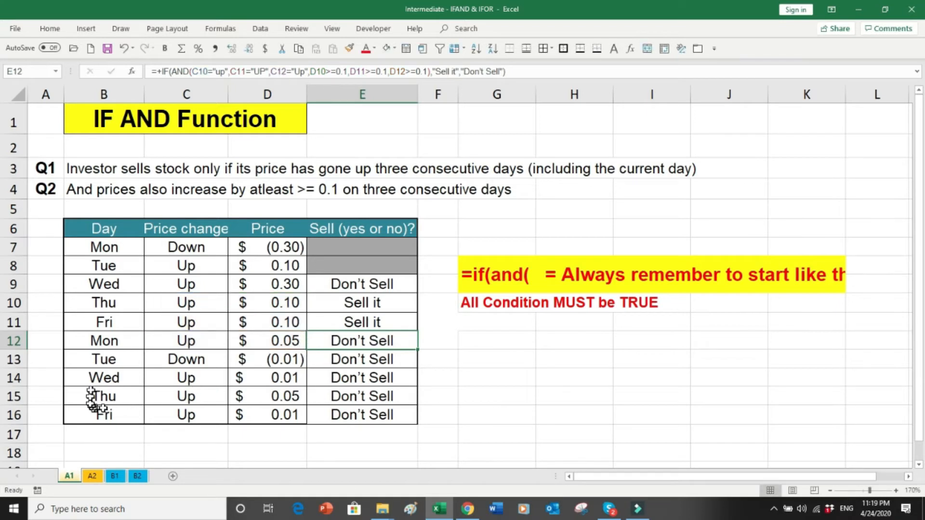
Step: Switch to sheet A2 and walk through the SKU, Std. Gross Margin %, Actual Revenue, COGS and Gross Margin columns
click(93, 477)
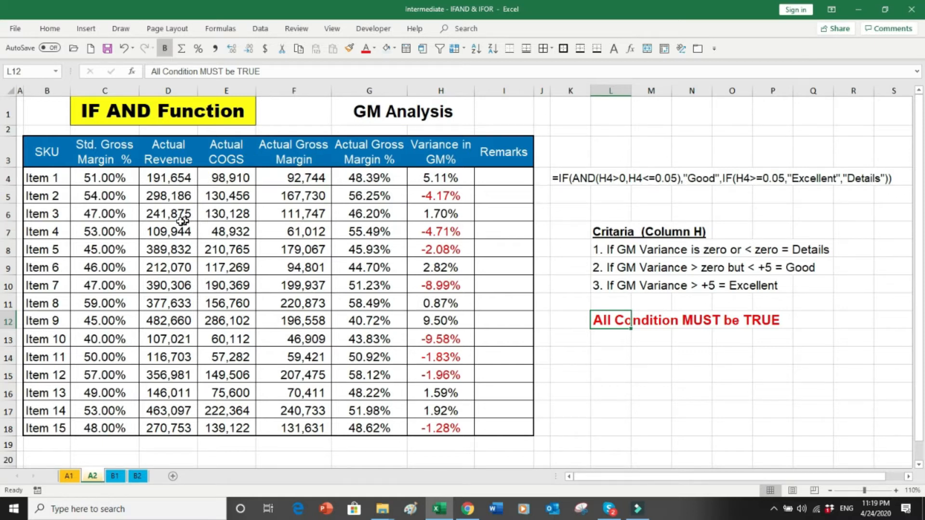
drag(59, 192, 54, 358)
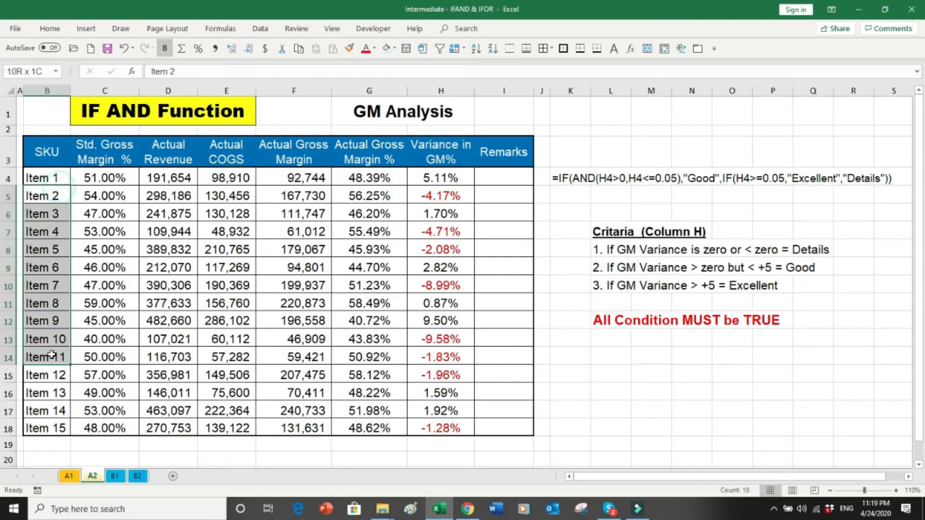
drag(109, 156, 99, 427)
click(175, 152)
drag(175, 153, 166, 355)
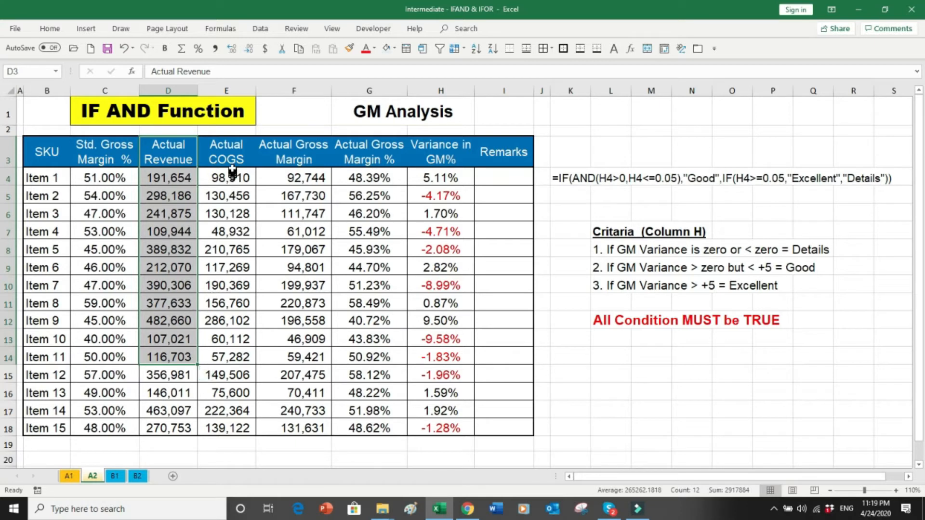
drag(227, 155, 223, 330)
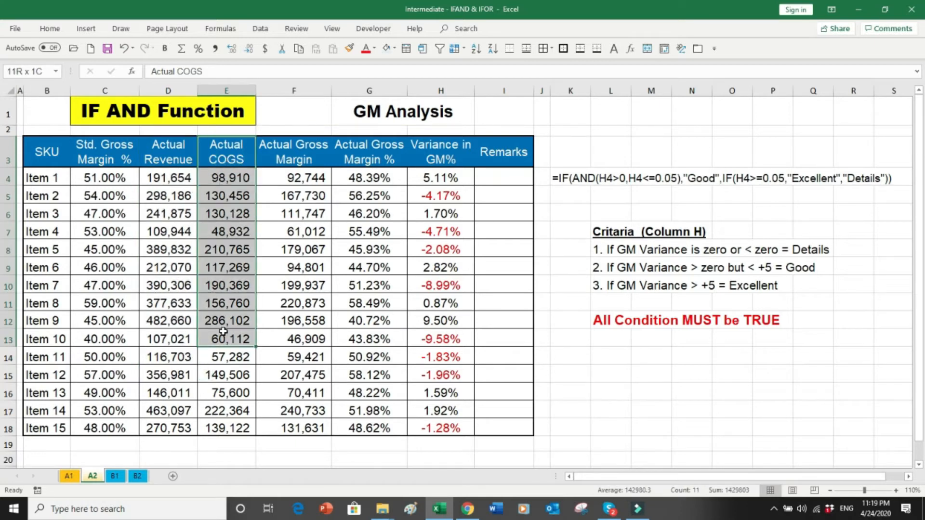
drag(297, 161, 292, 278)
Step: Compare the Actual and Std. Gross Margin % columns and show the variance formula in H4
drag(171, 161, 355, 341)
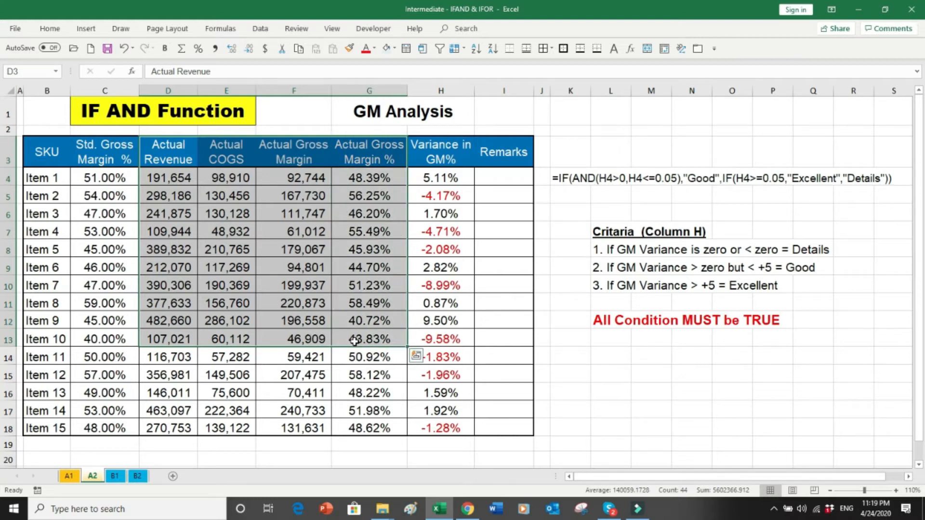
drag(371, 158, 368, 319)
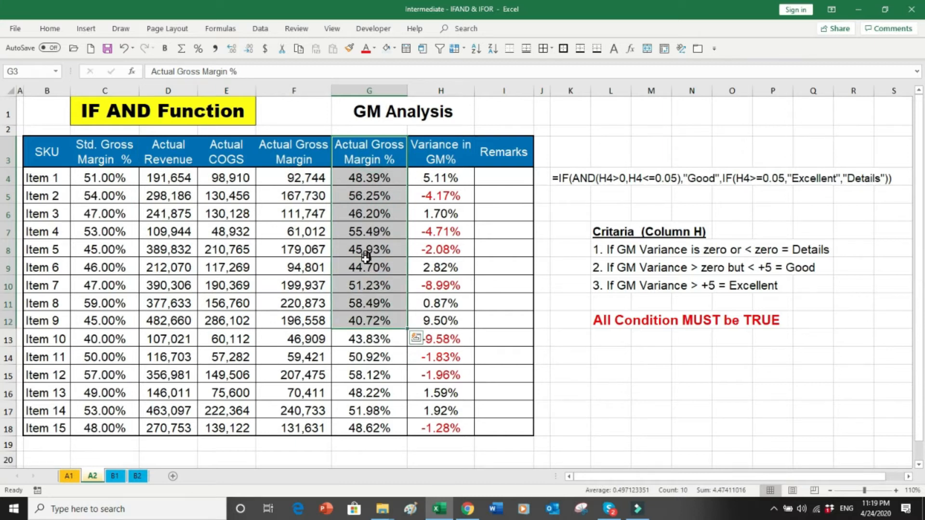
drag(116, 159, 114, 297)
drag(364, 177, 361, 257)
click(440, 179)
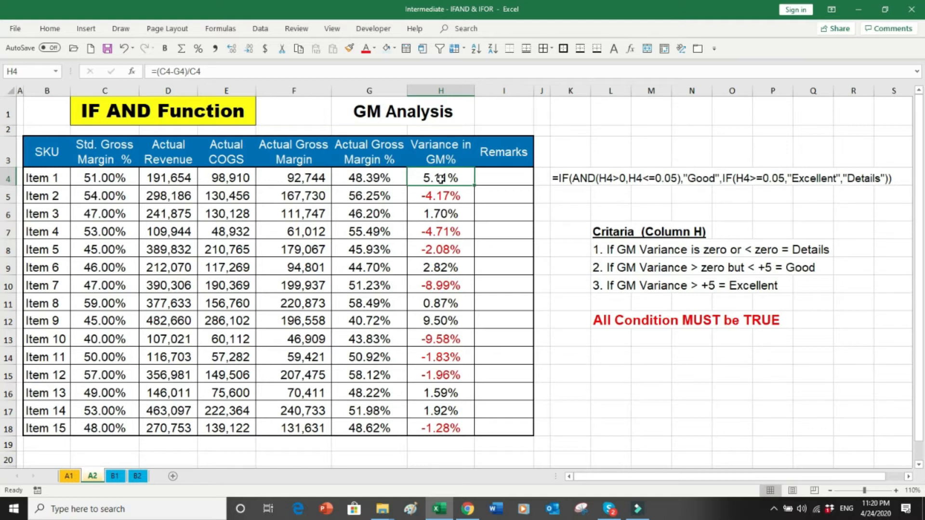
click(499, 178)
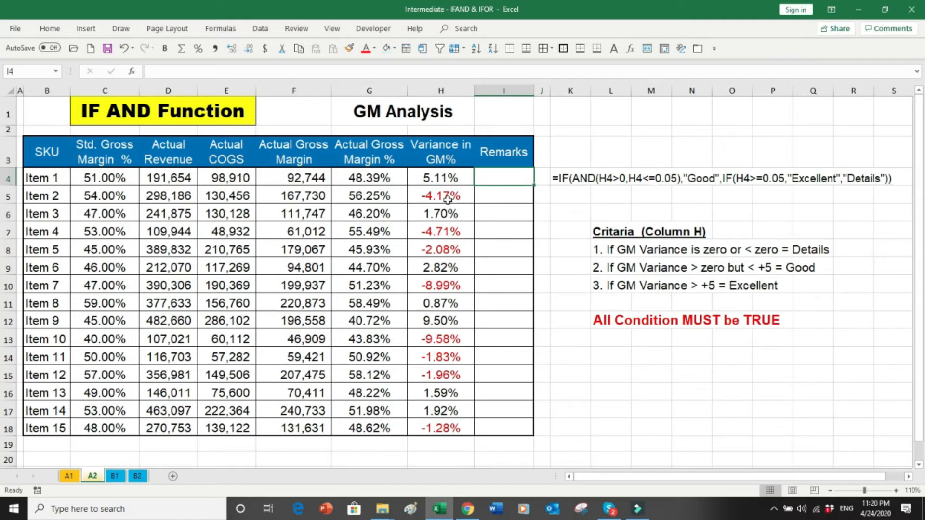
click(116, 194)
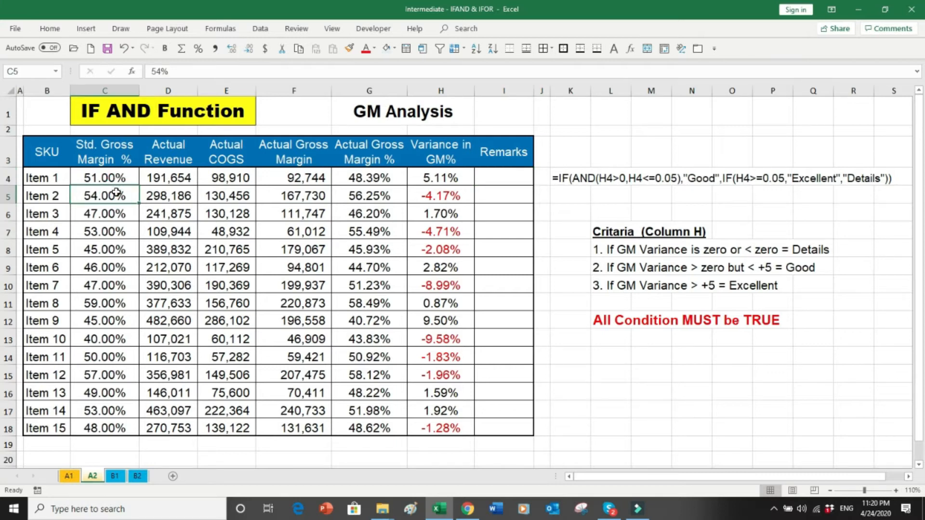
click(367, 198)
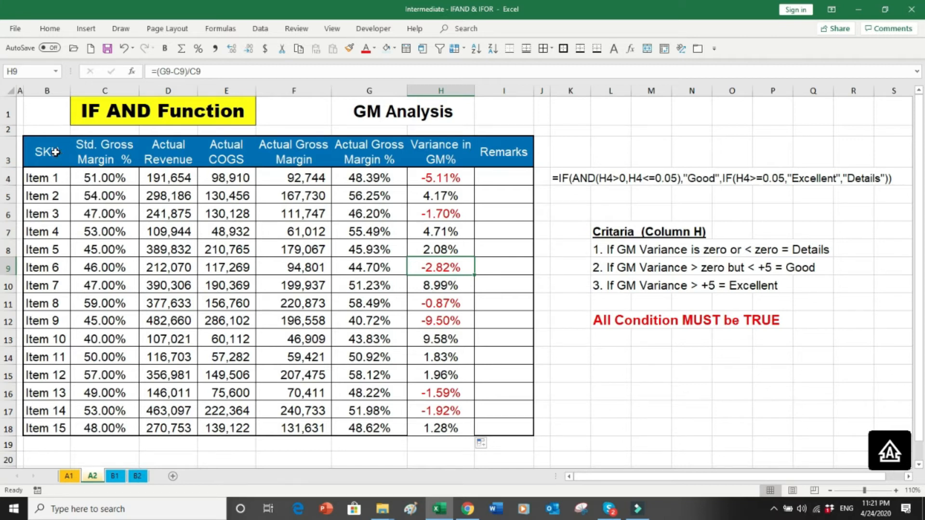
click(388, 111)
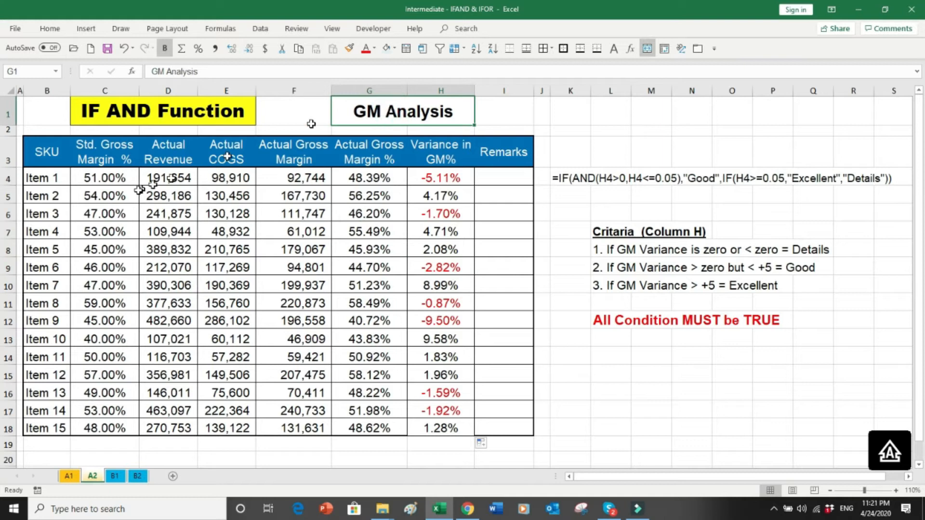
drag(46, 151, 47, 395)
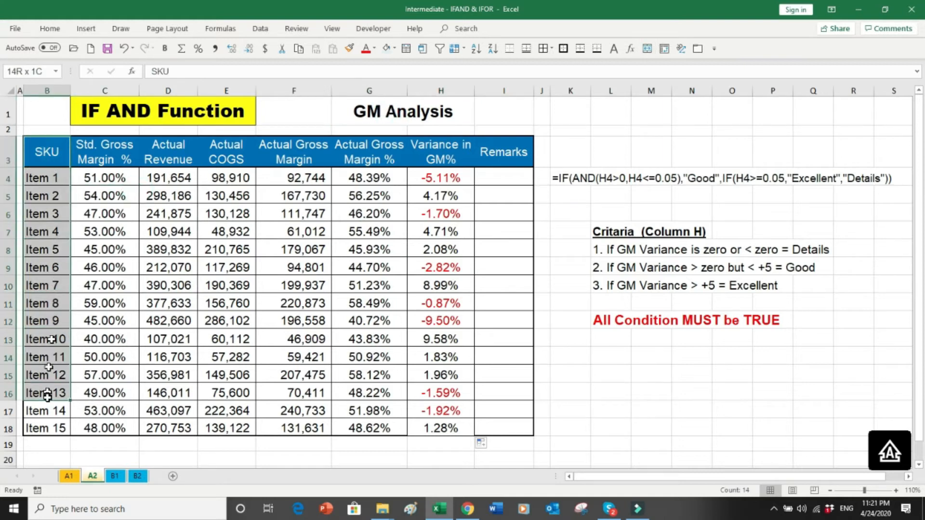
click(110, 145)
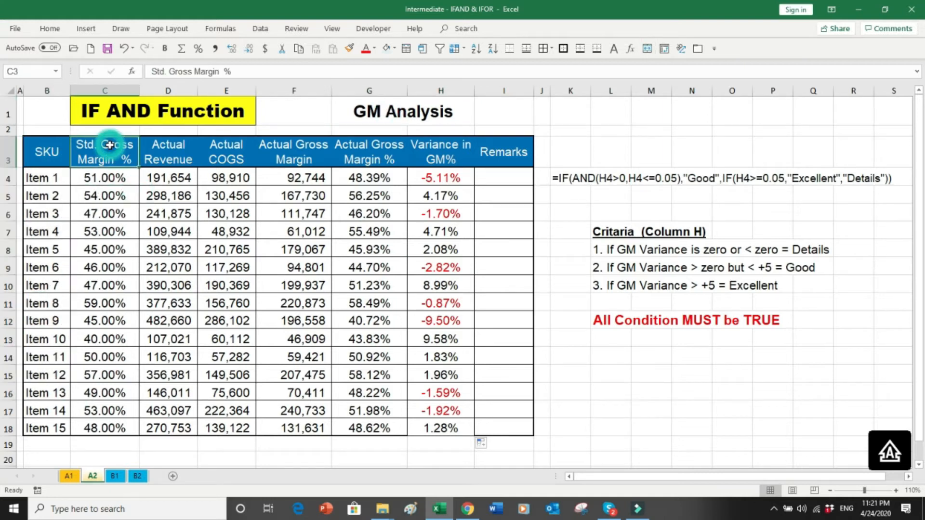
drag(110, 144, 111, 284)
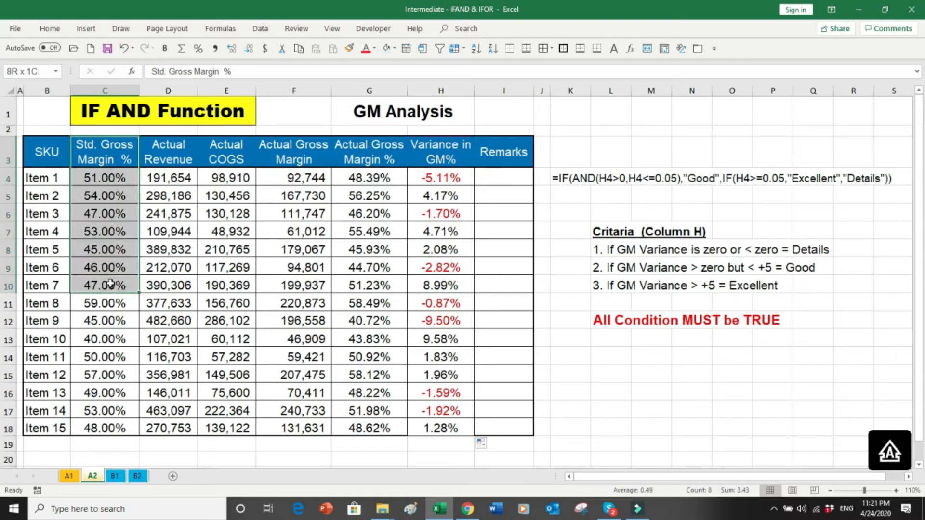
drag(183, 159, 174, 294)
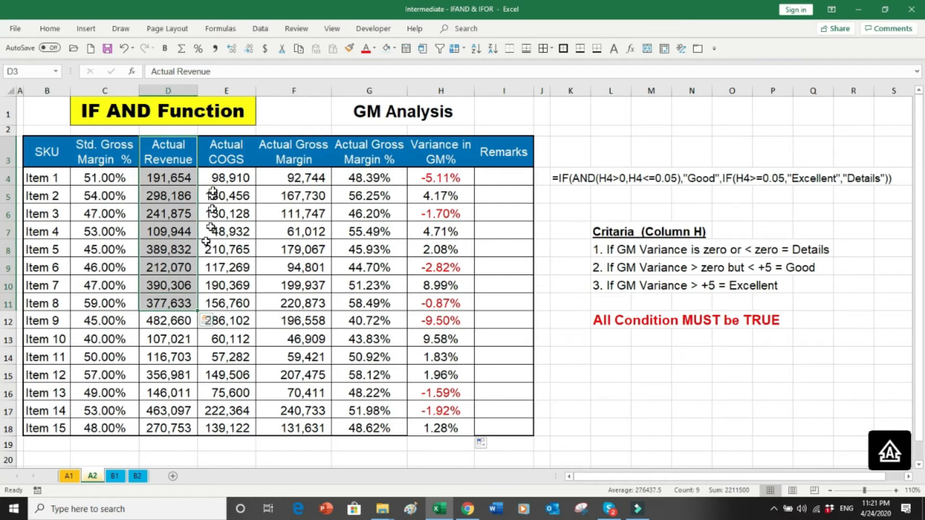
drag(233, 147, 225, 297)
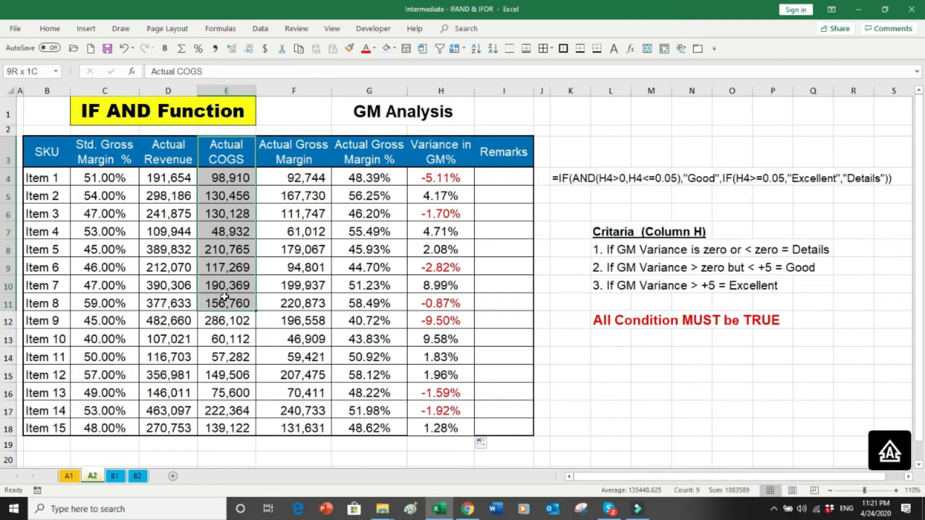
click(292, 153)
drag(293, 153, 190, 291)
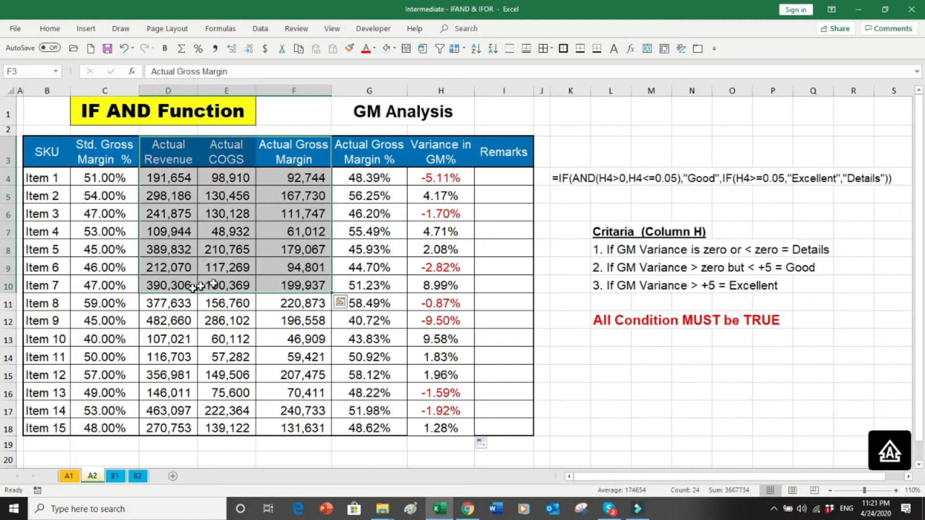
click(338, 290)
drag(376, 151, 361, 314)
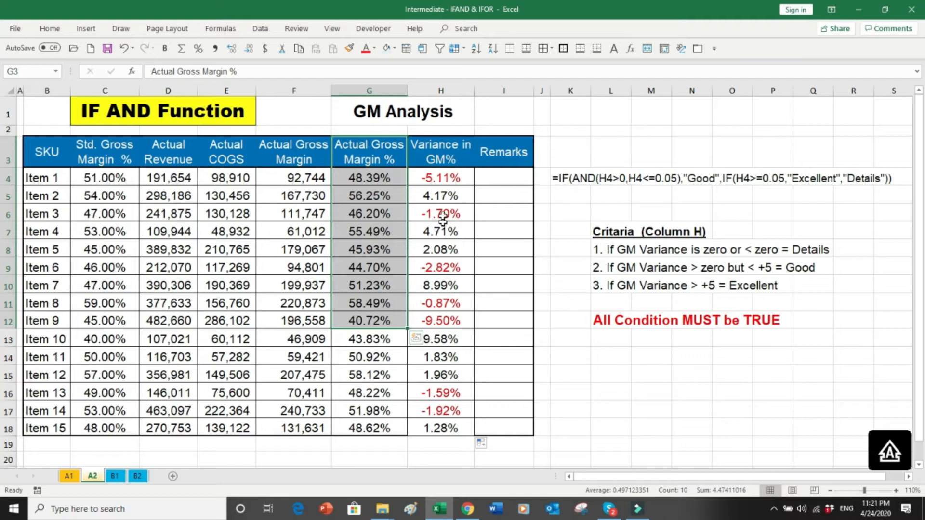
click(440, 155)
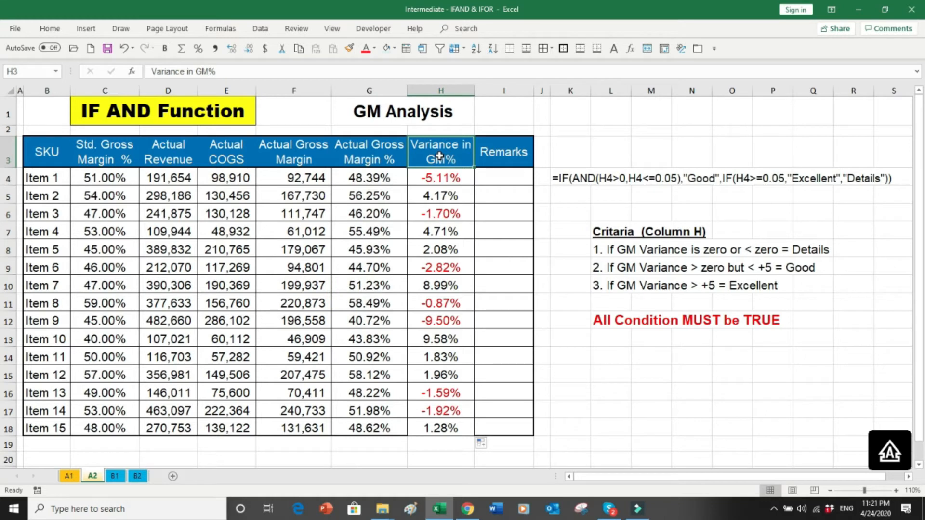
click(118, 181)
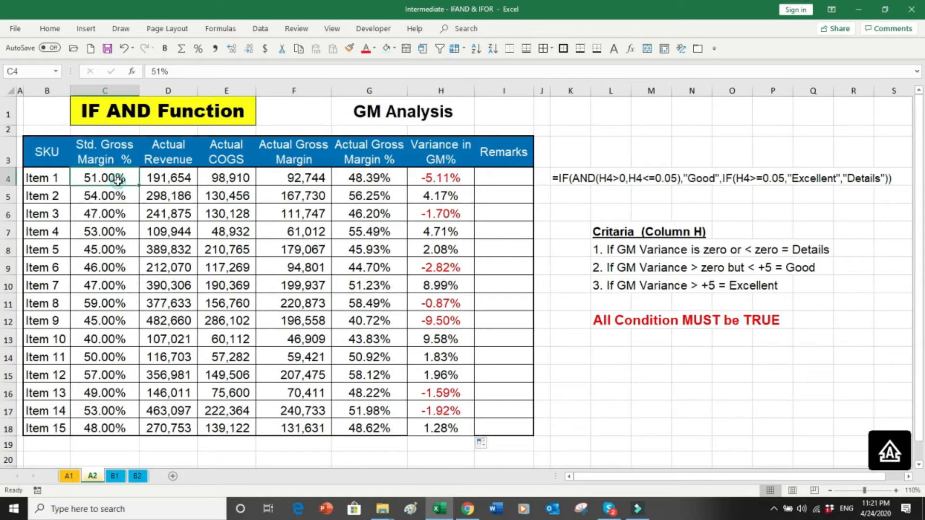
click(348, 180)
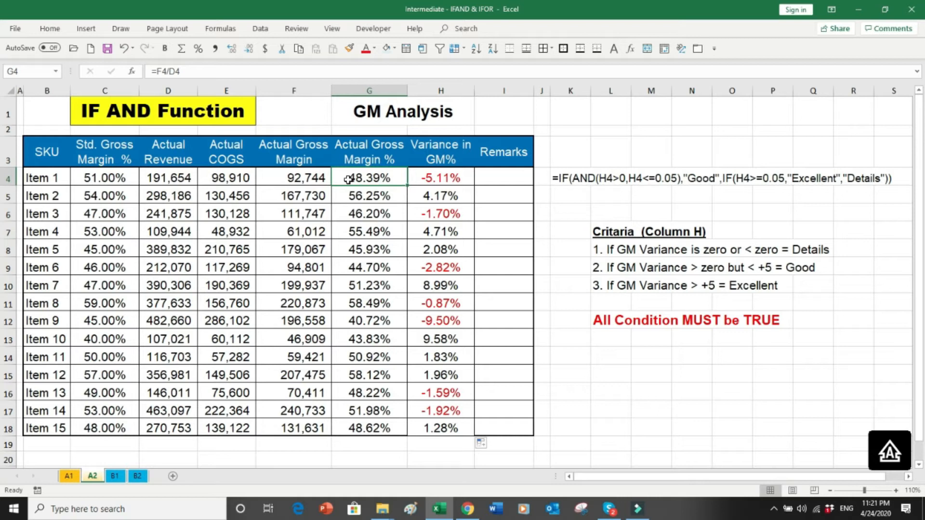
click(447, 178)
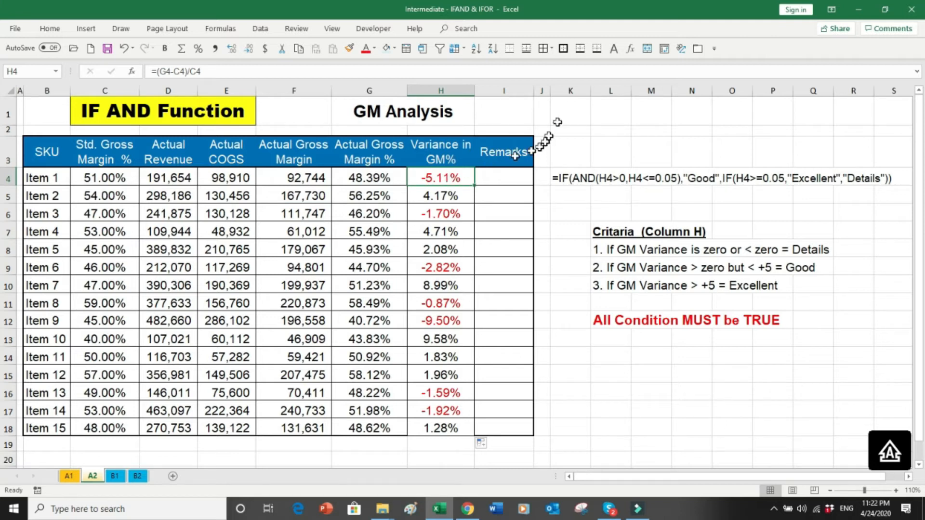
Step: Widen column I, review the three Column H criteria lines, and select Remarks cell I4
drag(534, 92, 572, 95)
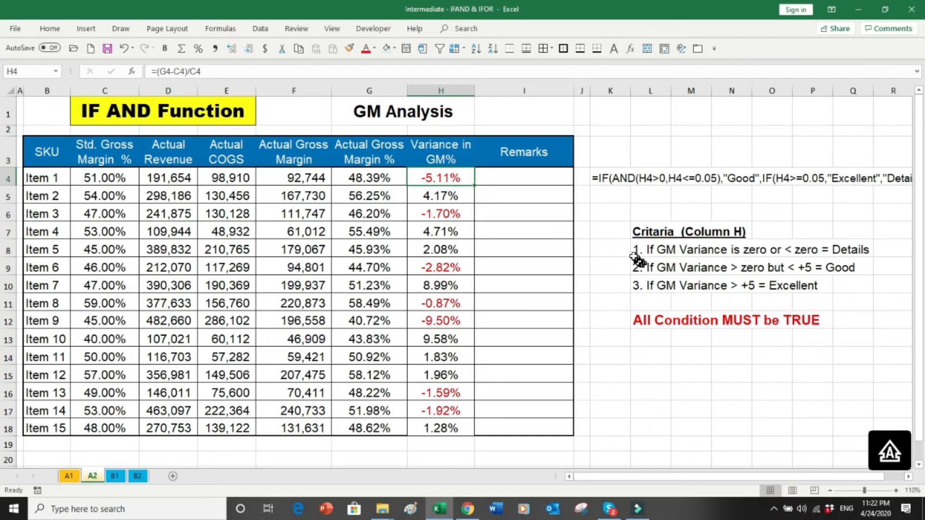
drag(628, 251, 847, 252)
click(856, 250)
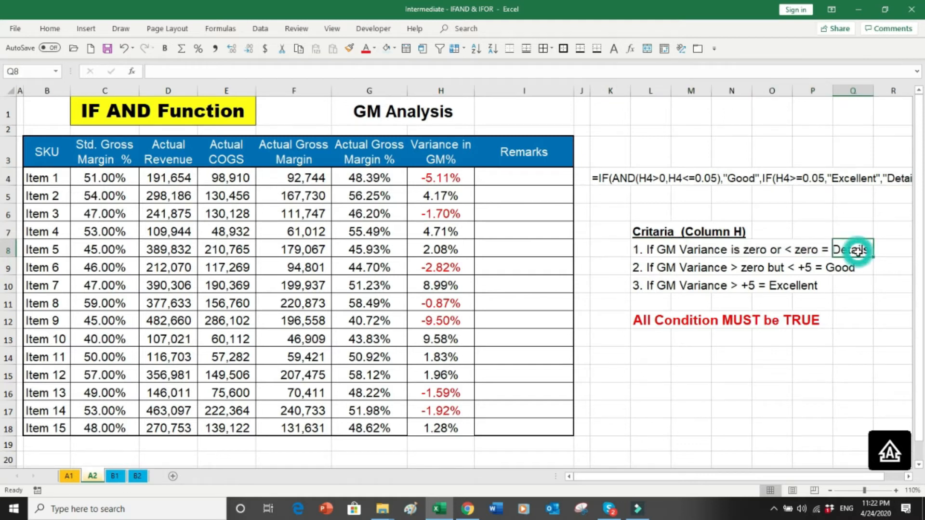
click(615, 269)
drag(615, 269, 848, 265)
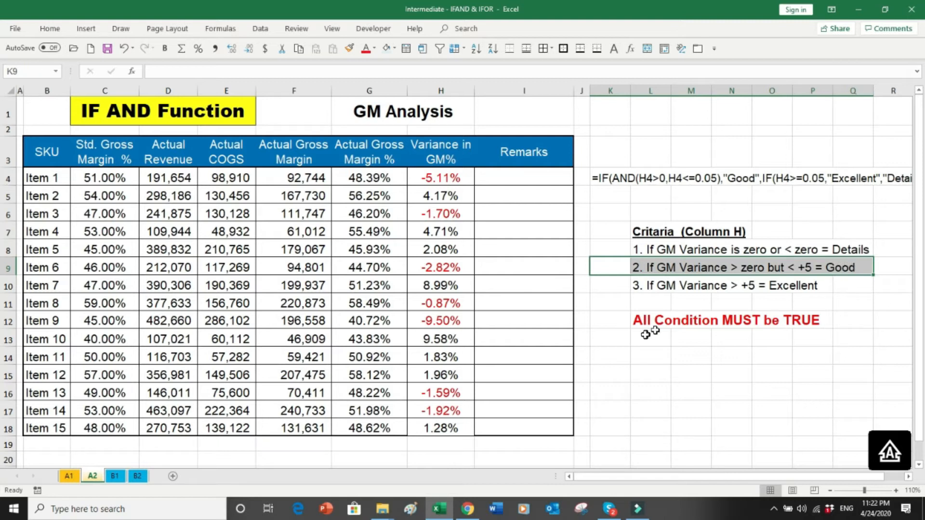
drag(648, 331, 625, 320)
drag(617, 282, 821, 288)
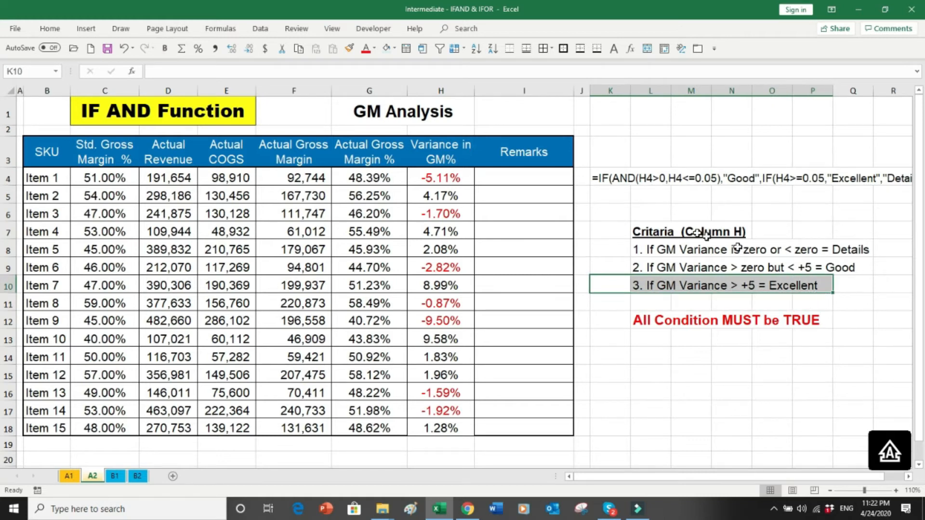
click(530, 179)
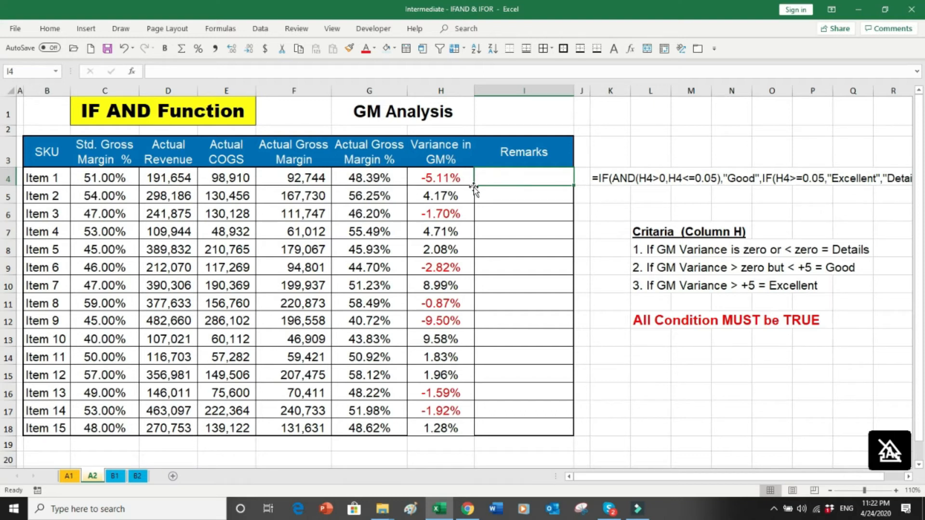
Step: In I4, type =IF(AND(H4>0,H4<=.05) to test Item 1's variance range
text(=)
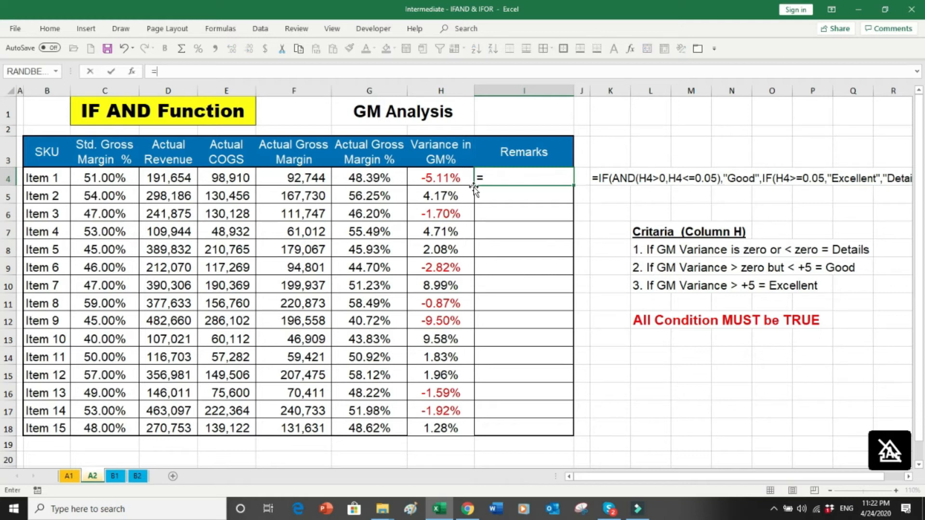
text(IF()
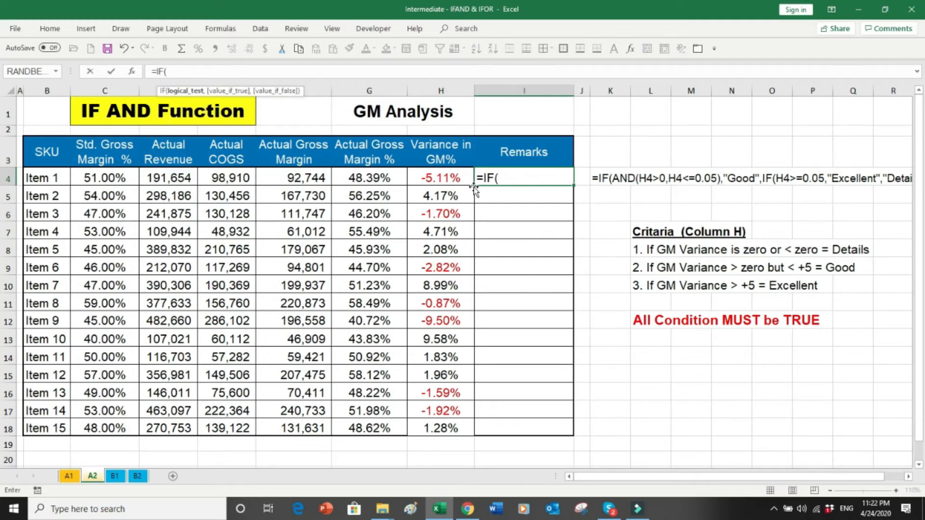
text(AND)
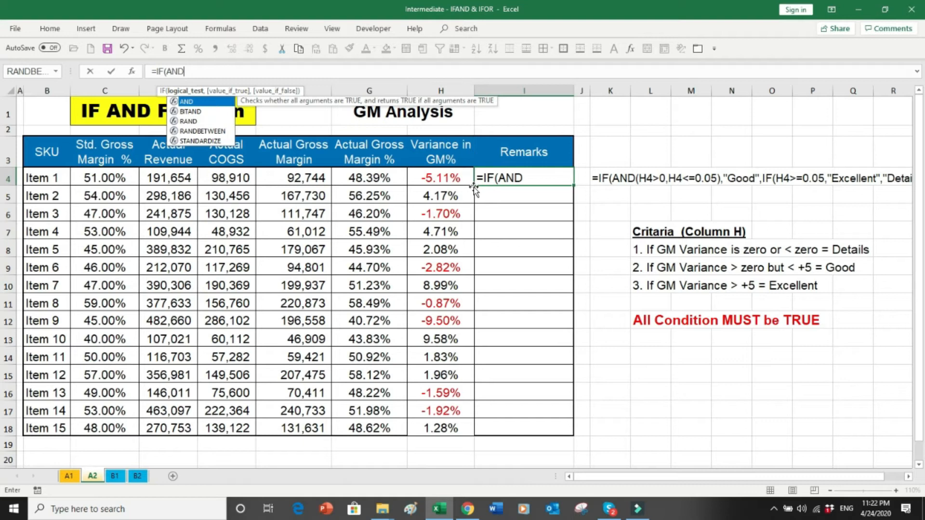
text(()
click(446, 177)
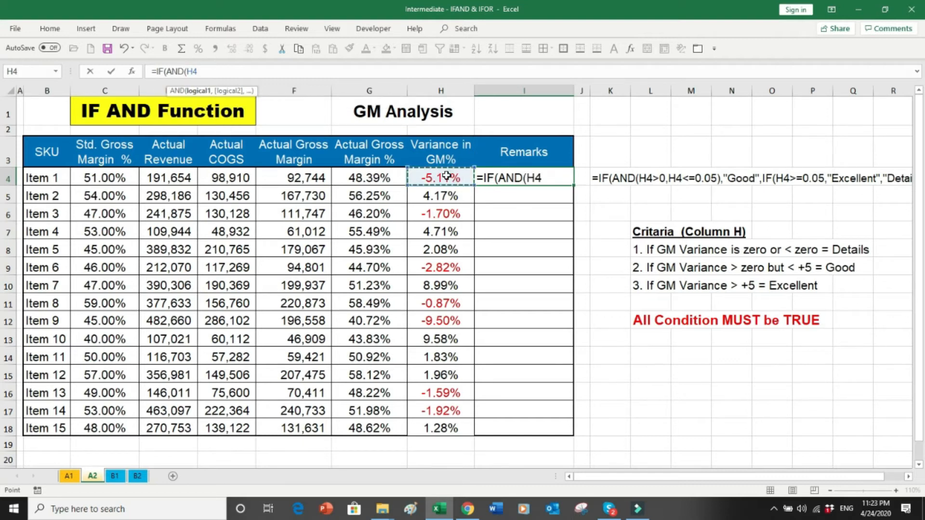
text(>0)
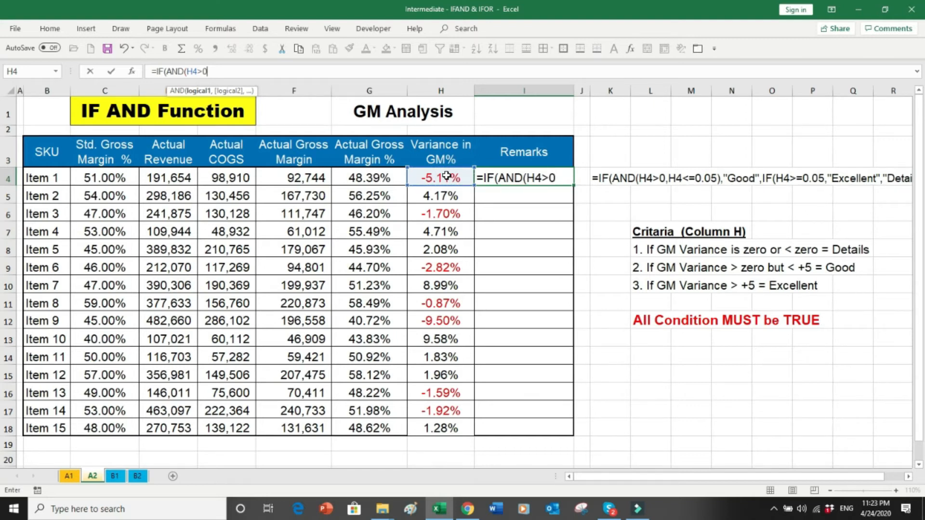
text(,)
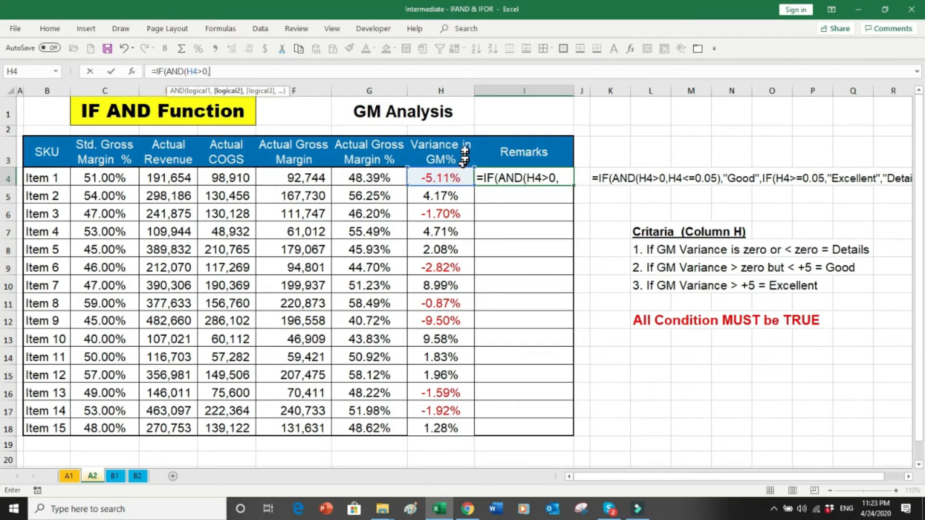
click(452, 180)
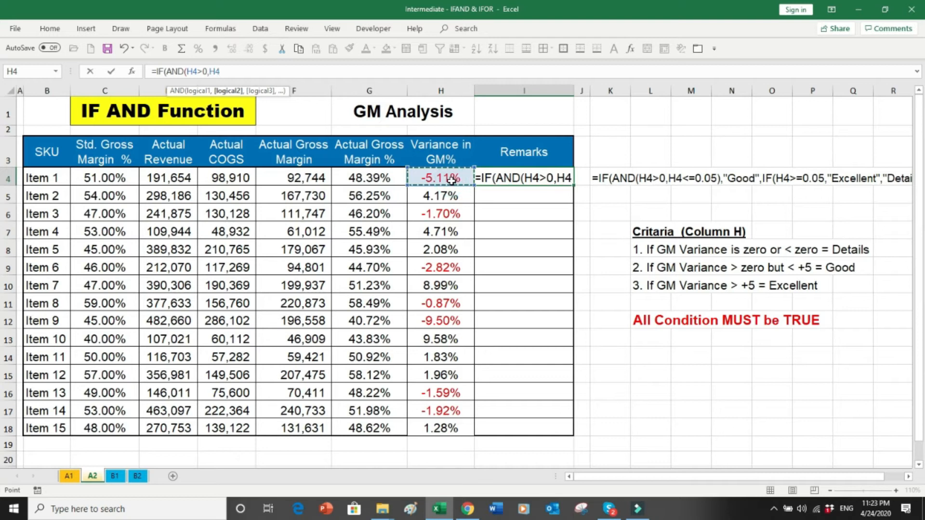
text(<)
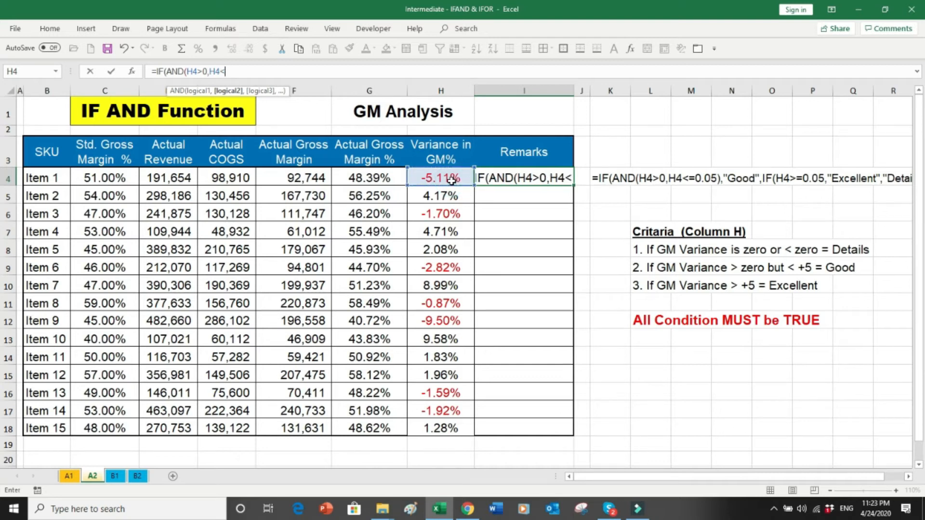
text(=.05)
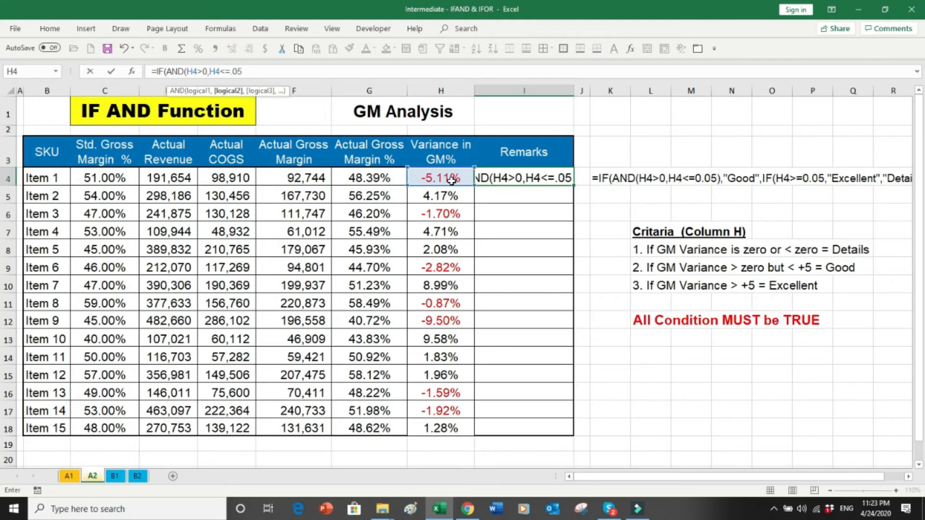
text())
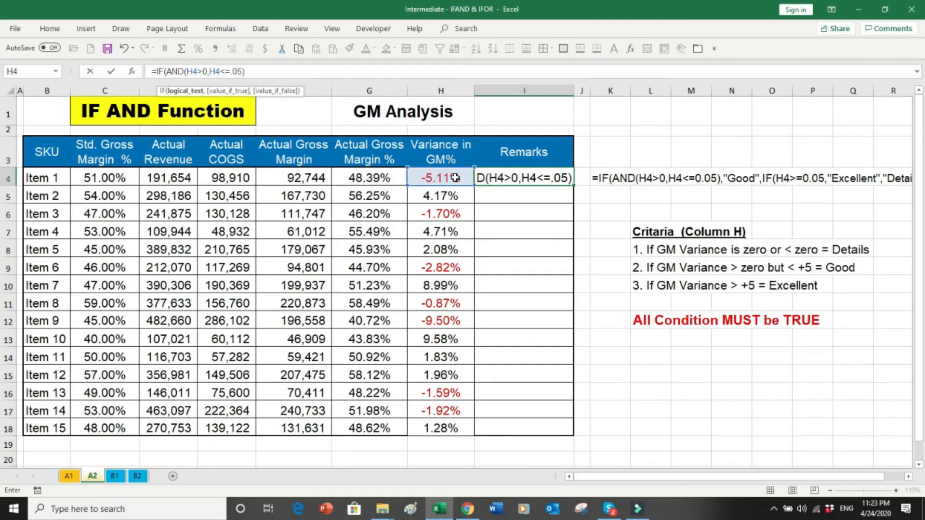
Step: Finish I4's formula: "Good" for the AND test, else IF(H4>=.05,"Excellent","Detail"), and enter it
text(,)
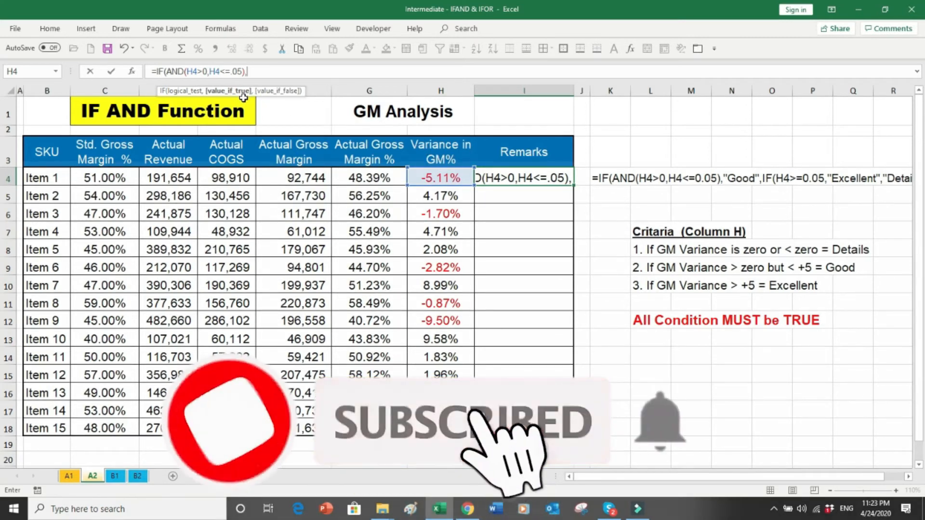
text("G)
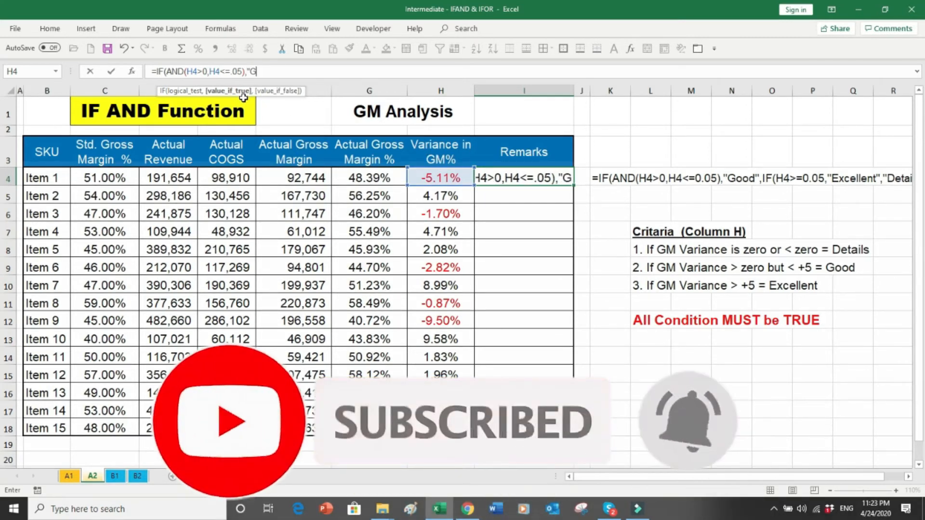
text(ood",)
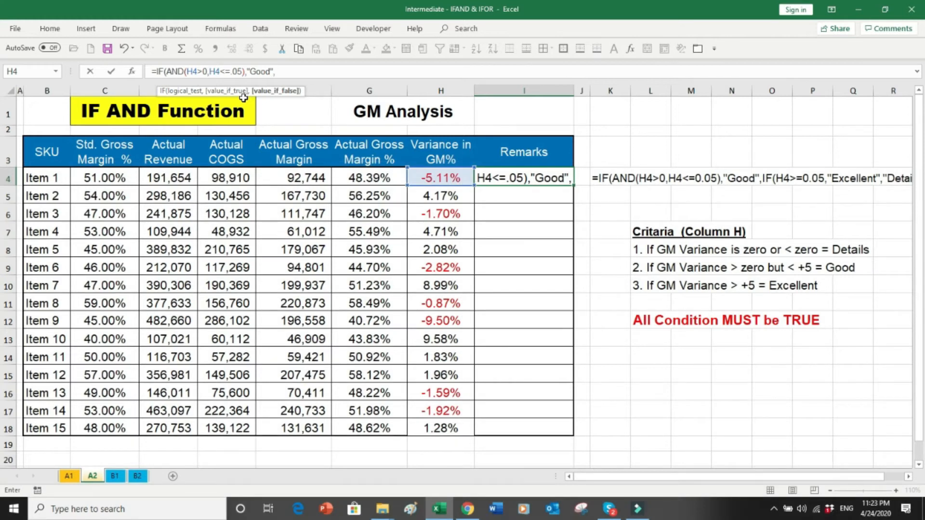
text(IF)
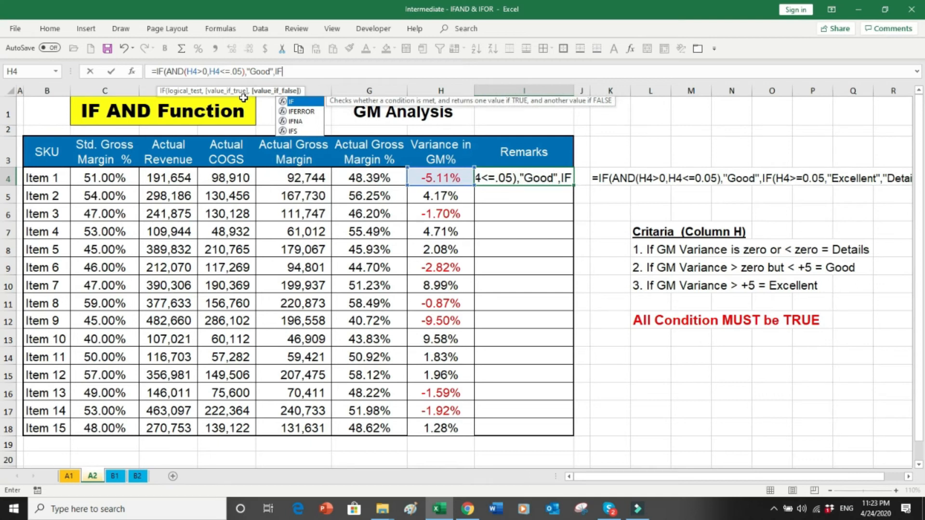
text(()
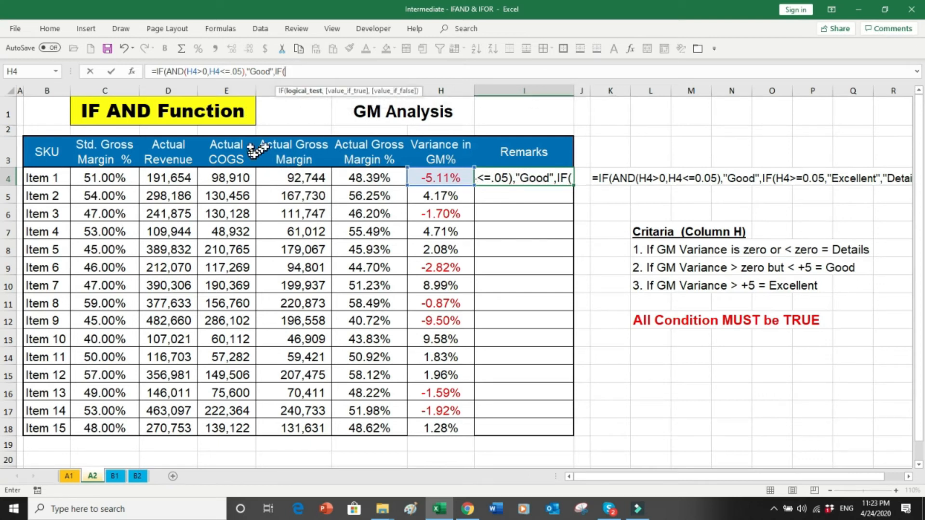
click(423, 176)
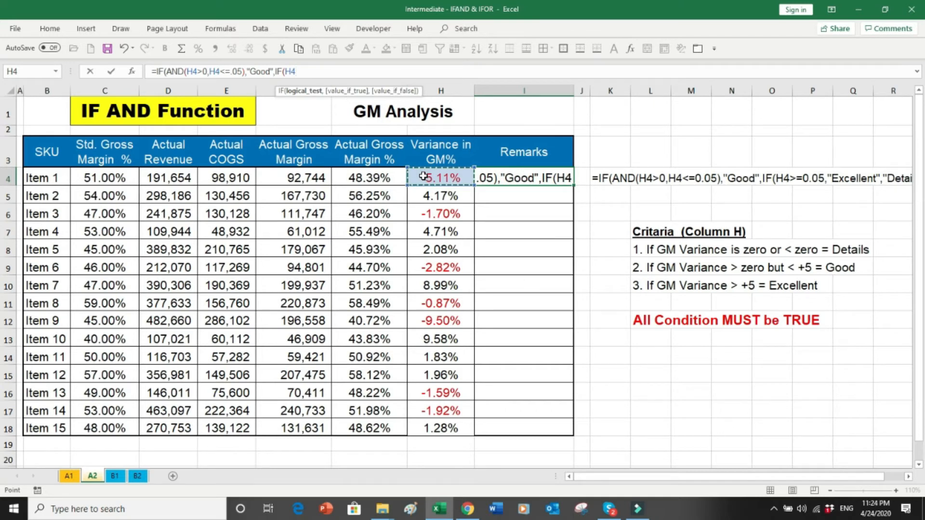
text(>)
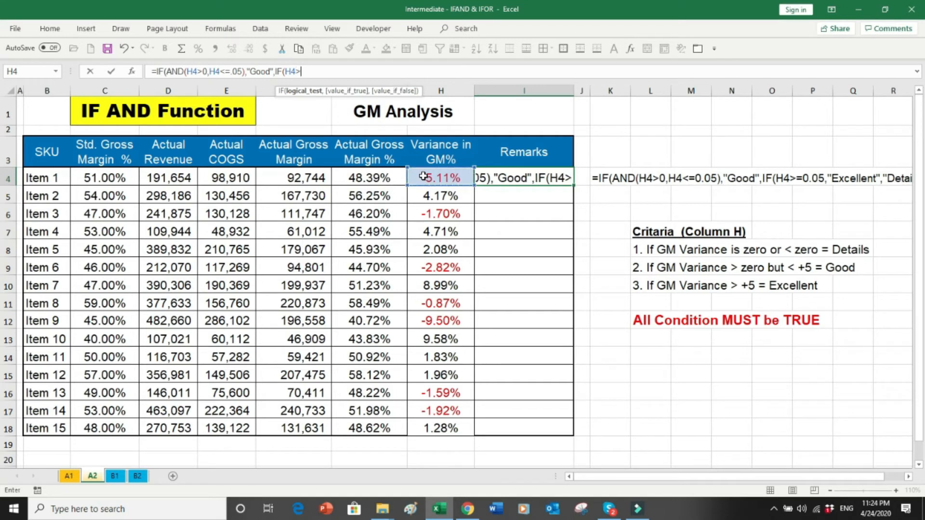
text(=)
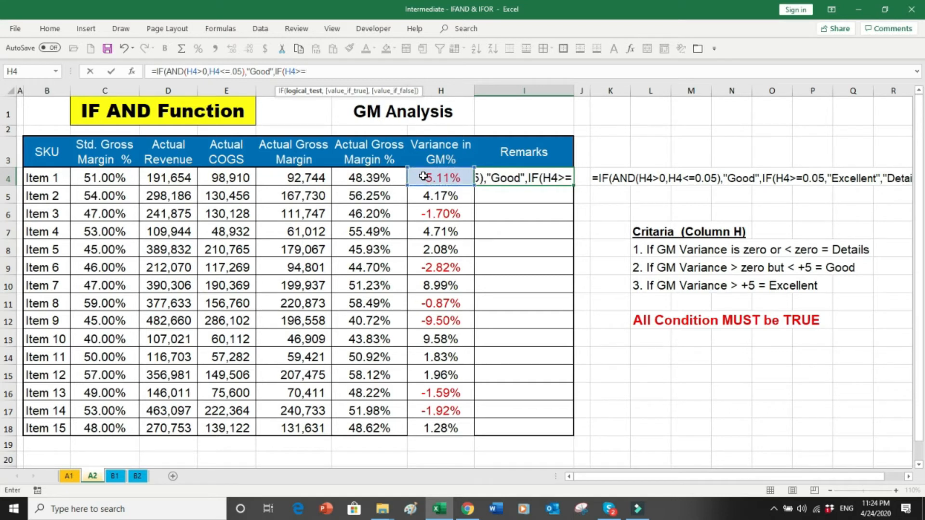
text(.05,)
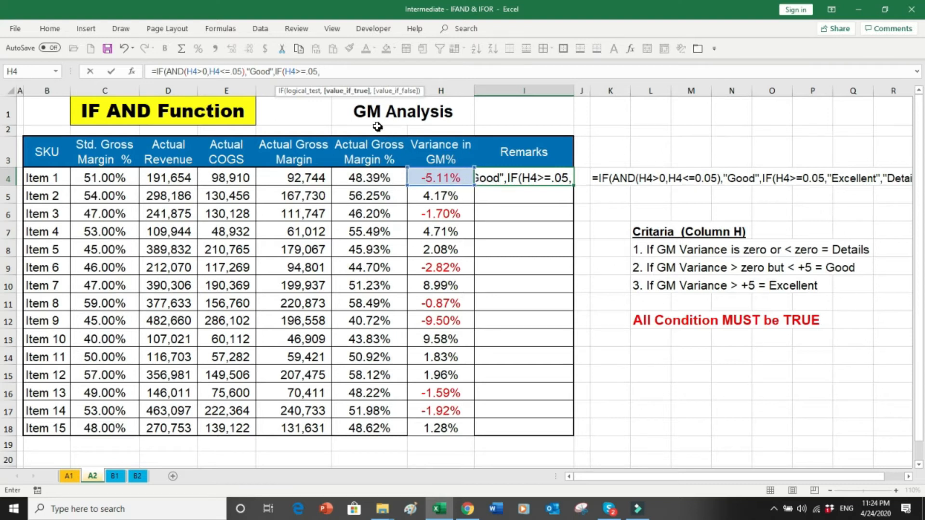
text("Excellent")
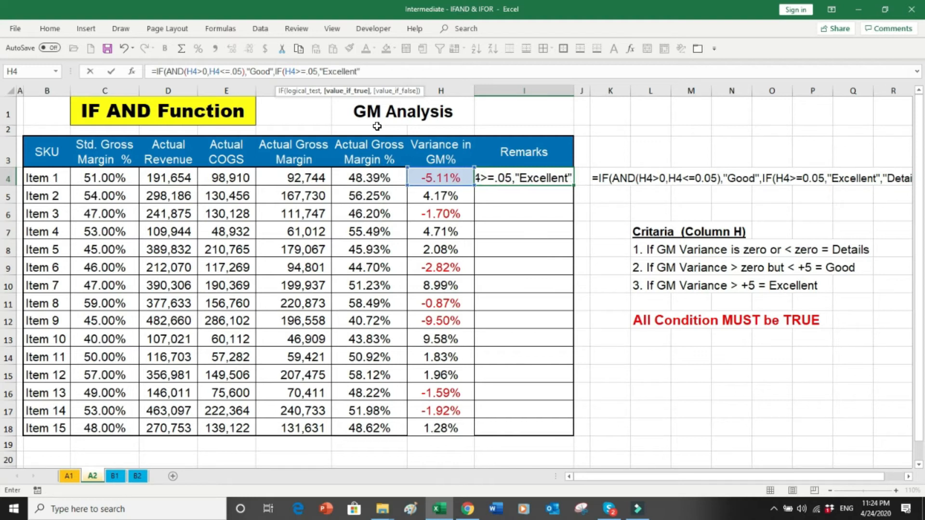
text(,)
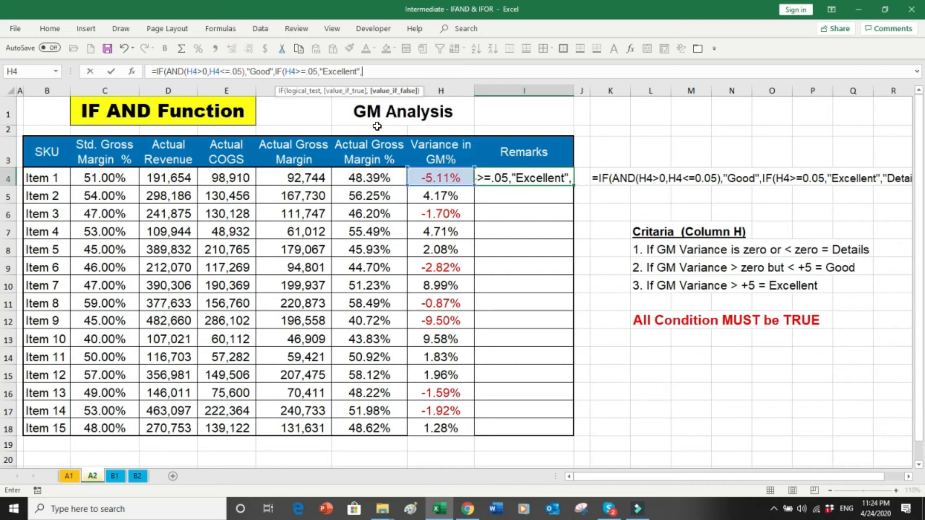
text(")
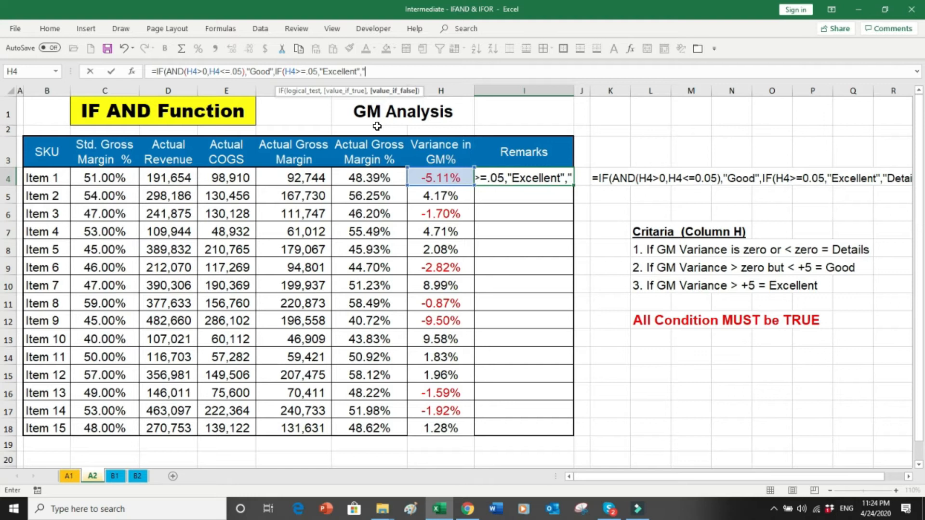
text(De)
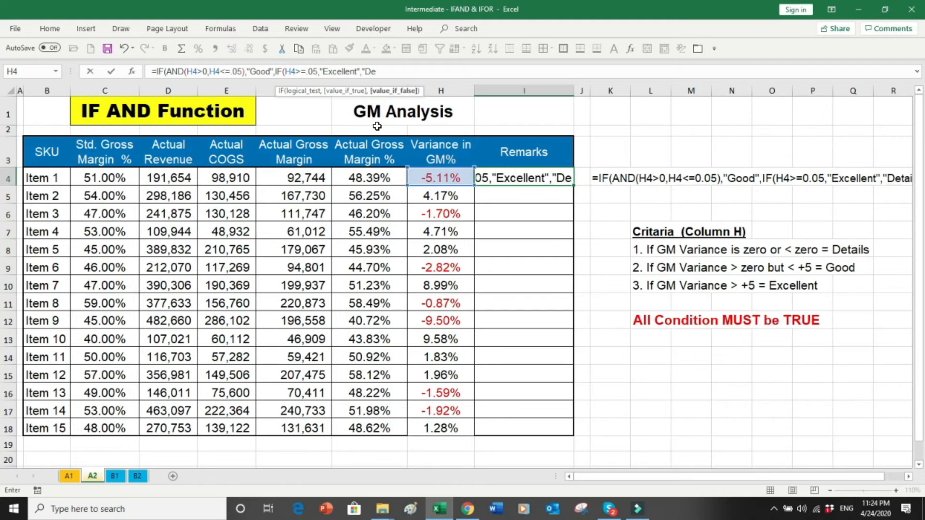
text(tail)
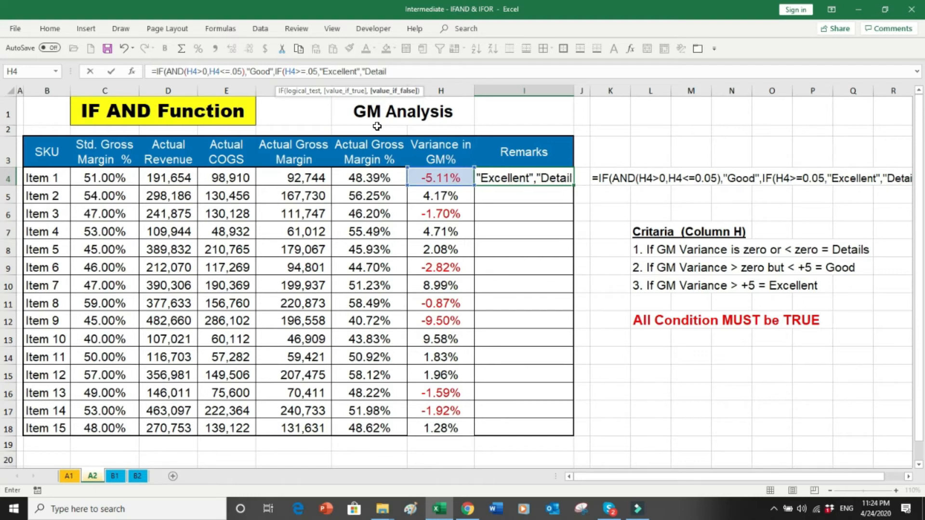
text(")
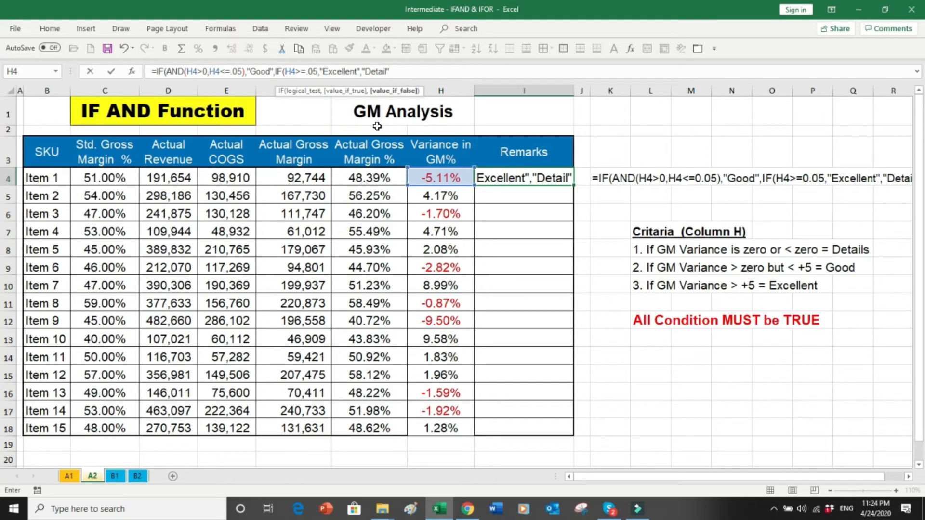
key(Return)
Step: Fill the I4 Remarks formula down to I18 and select I4:I18
click(509, 179)
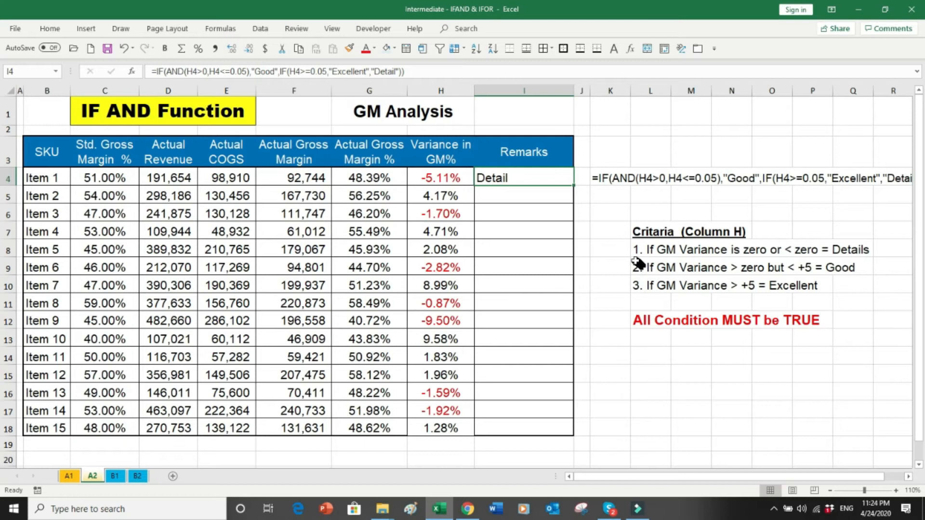
drag(621, 251, 827, 250)
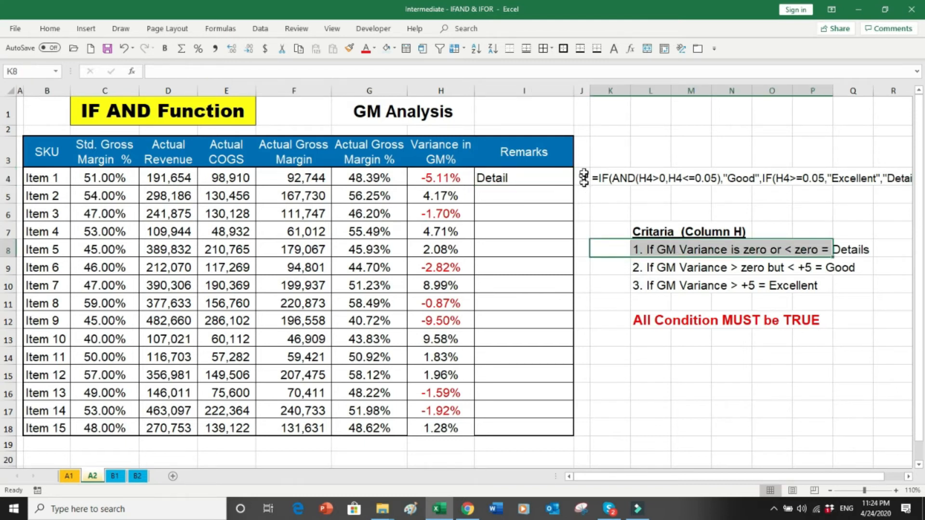
click(556, 178)
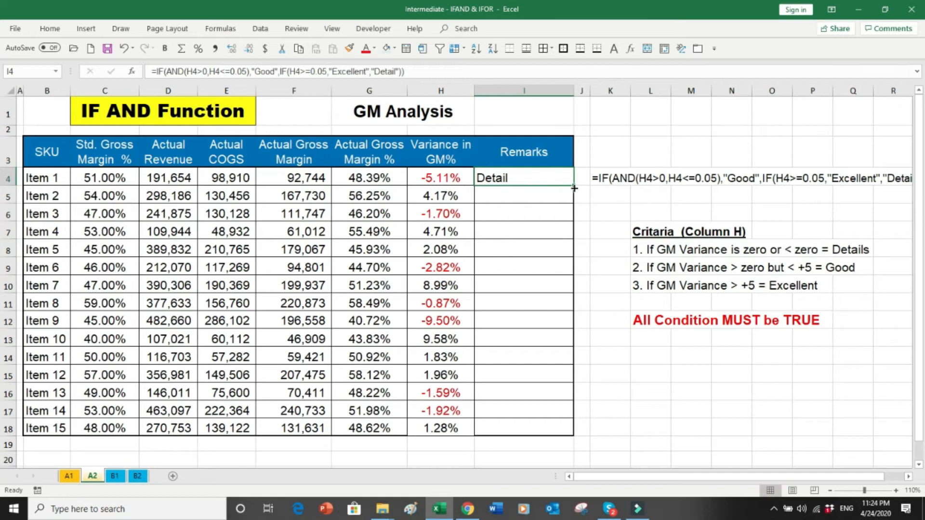
double_click(575, 188)
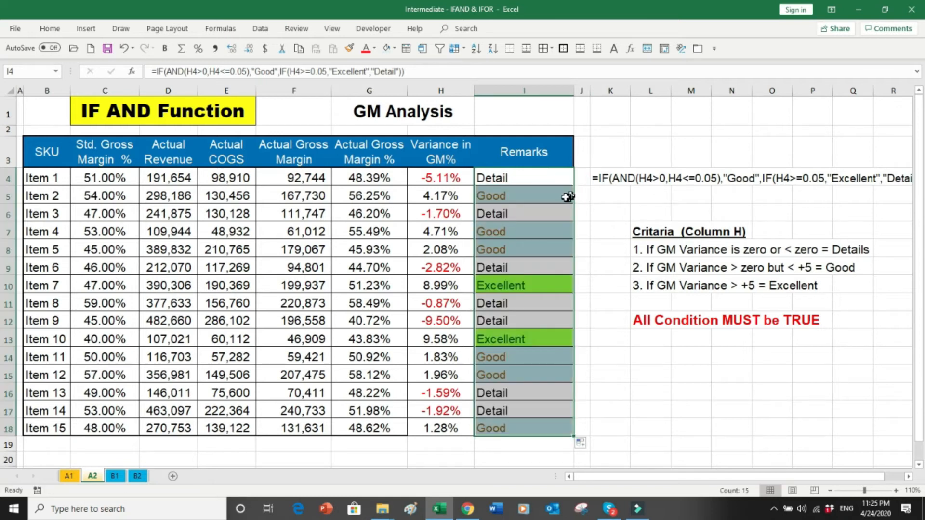
click(587, 197)
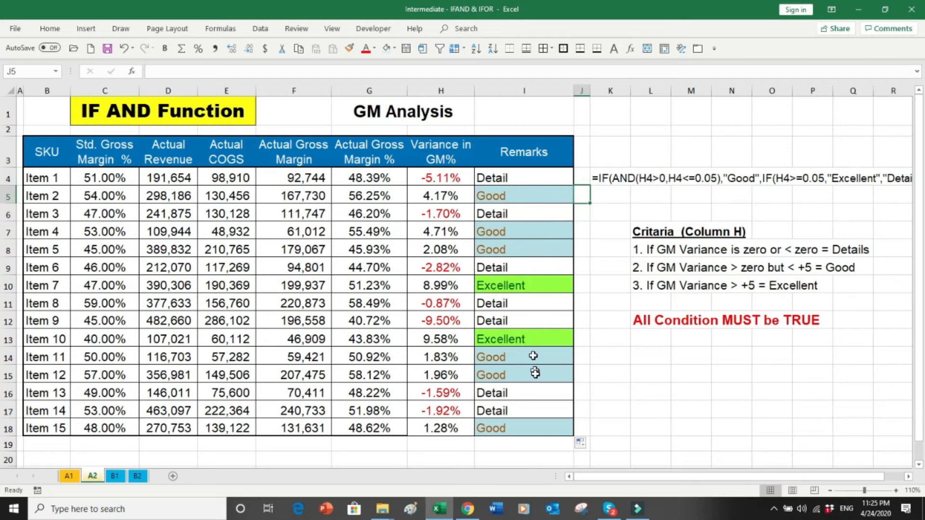
click(502, 178)
drag(502, 178, 506, 420)
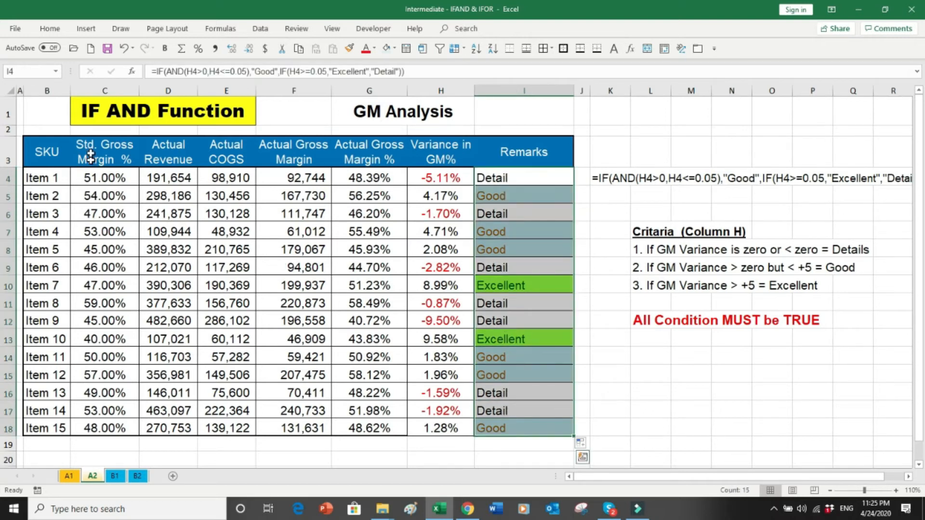
Step: Add an Equal To rule marking "Detail" remarks with Light Red Fill and Dark Red Text
click(50, 30)
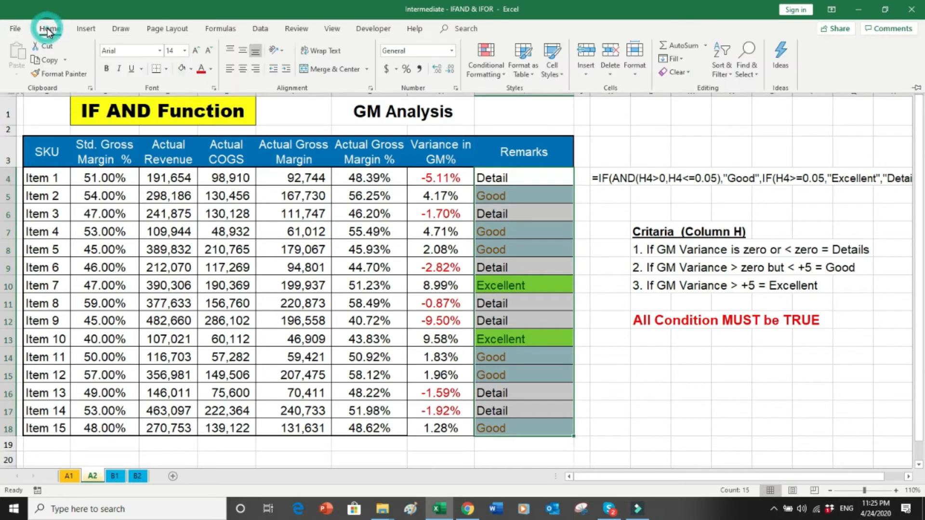
click(502, 75)
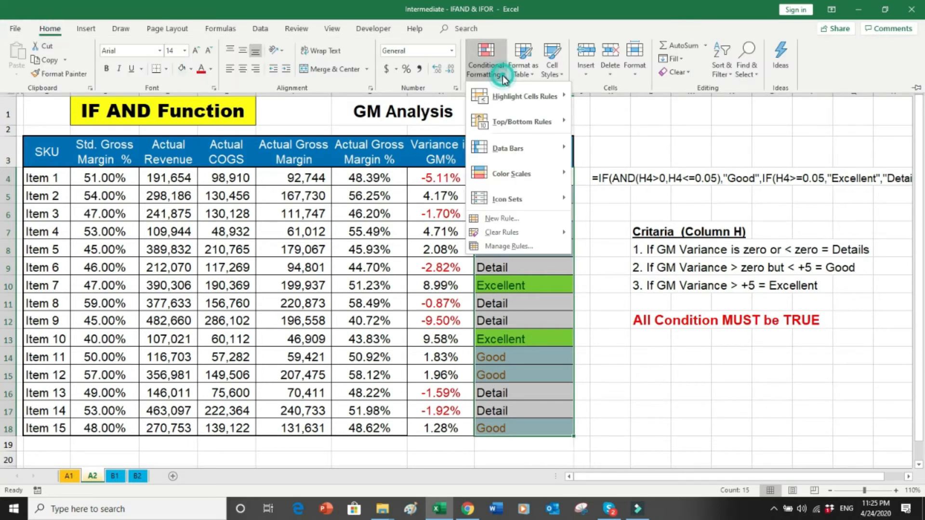
mouse_move(506, 99)
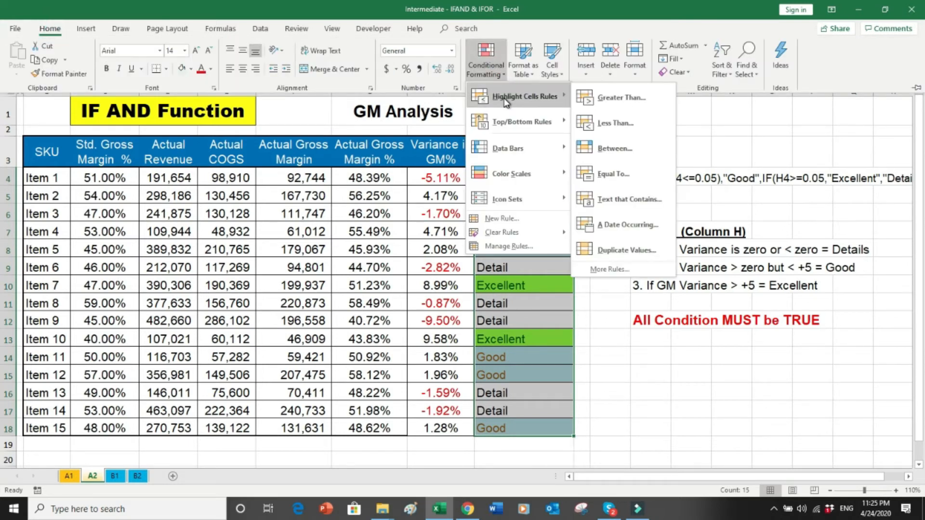
click(613, 175)
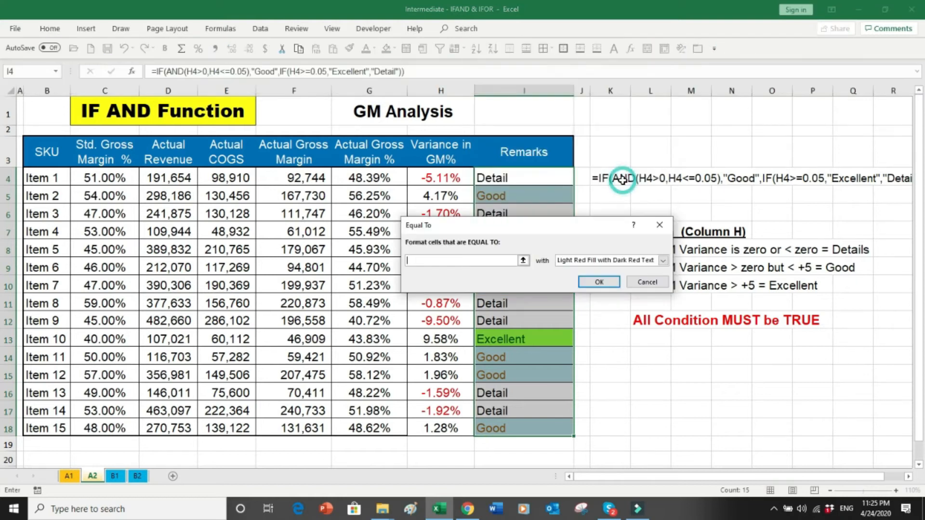
text(De)
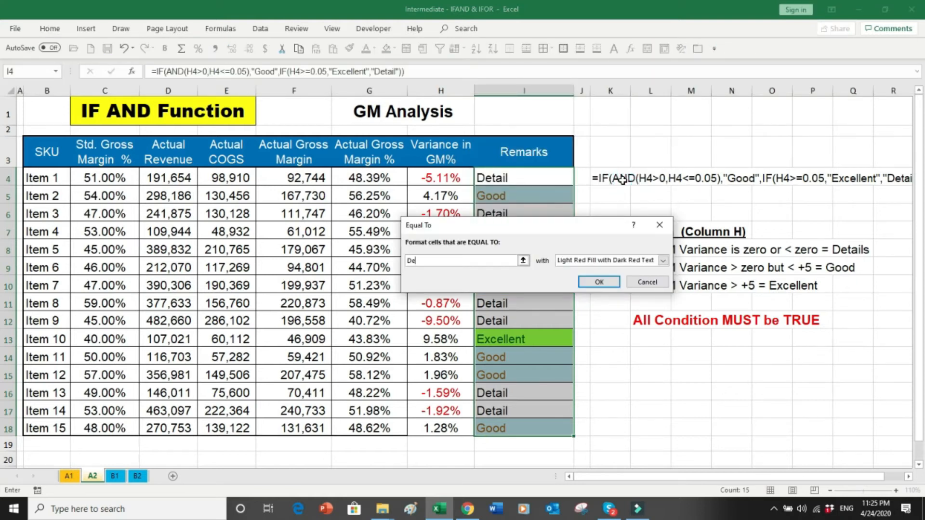
text(tail)
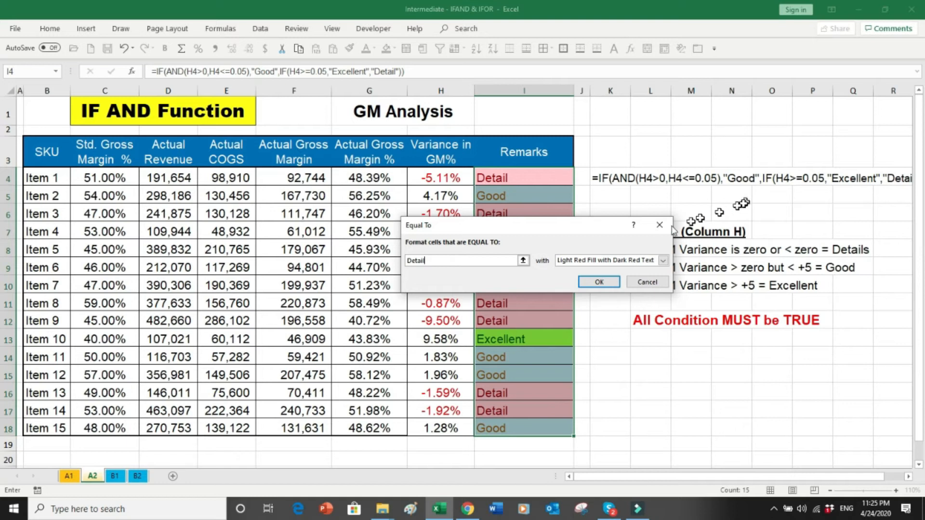
click(604, 283)
click(600, 304)
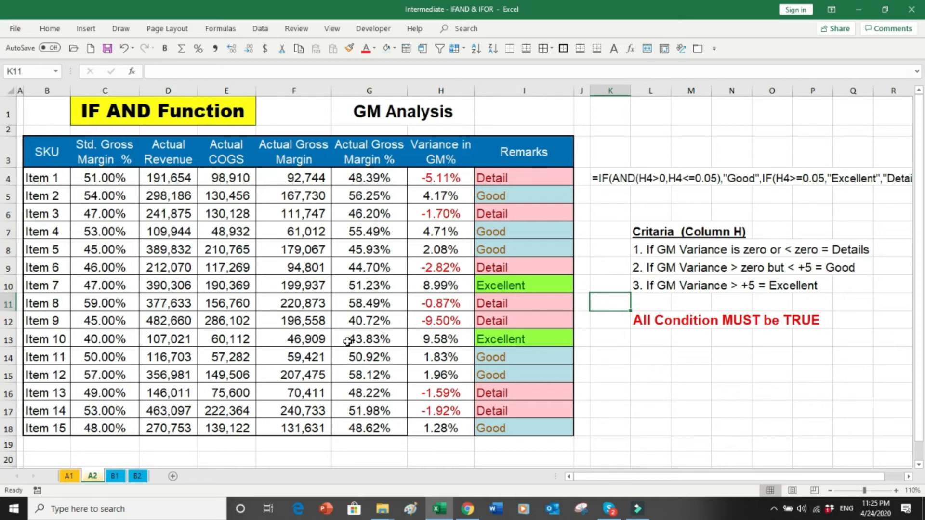
Step: Open sheet B1, the IF OR Function student scores exercise
click(115, 475)
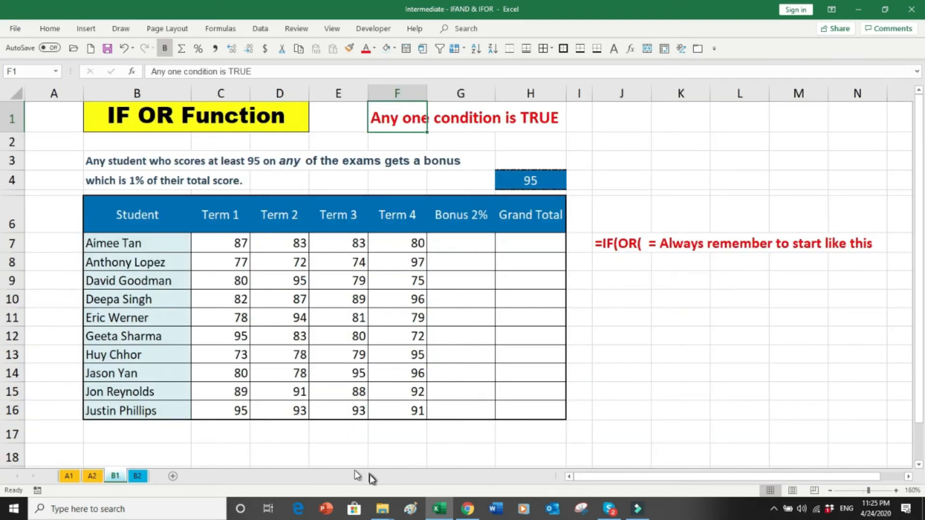
Step: Review the bonus rule in B3, bonus cell G7, scores C7:F7 and the 95 threshold in H4
click(681, 299)
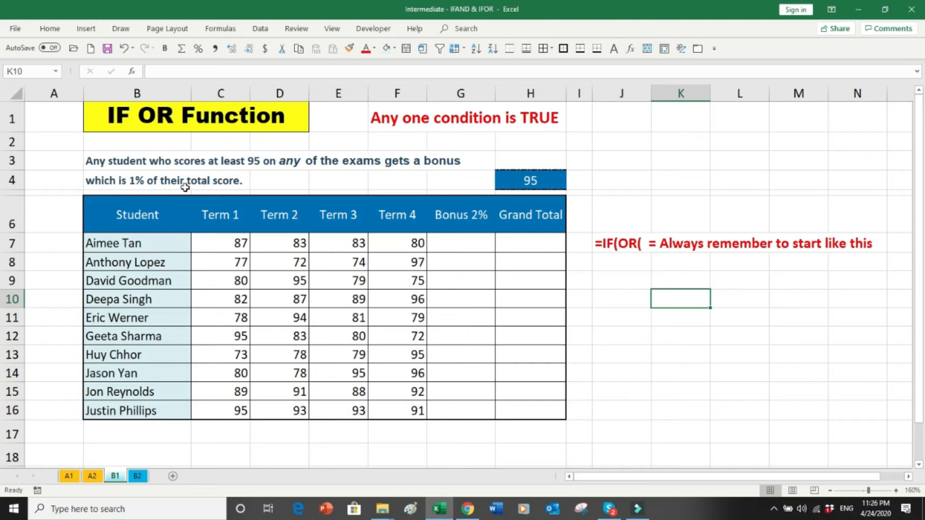
click(103, 161)
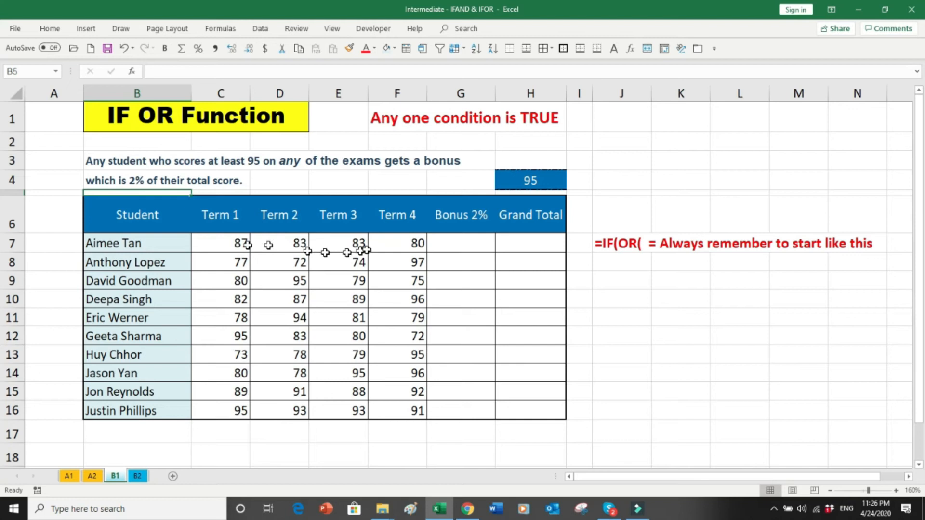
click(446, 239)
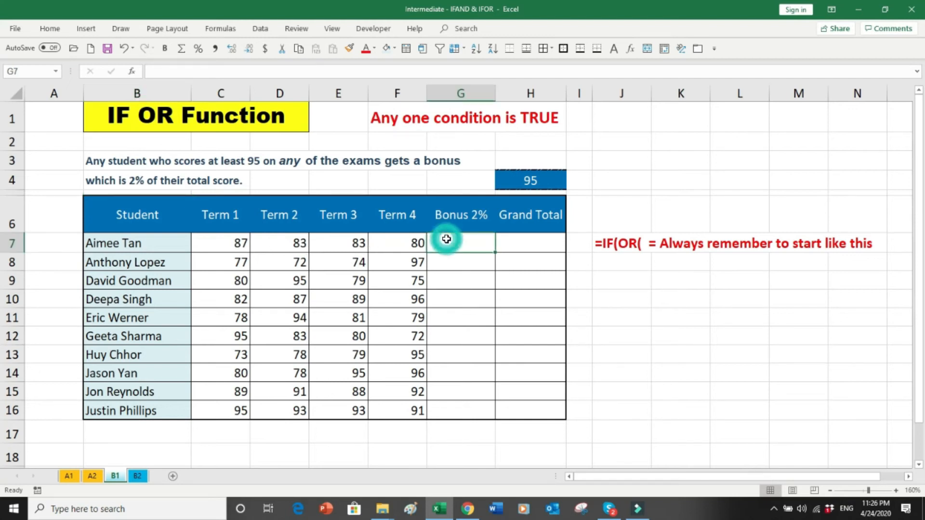
drag(247, 246, 373, 246)
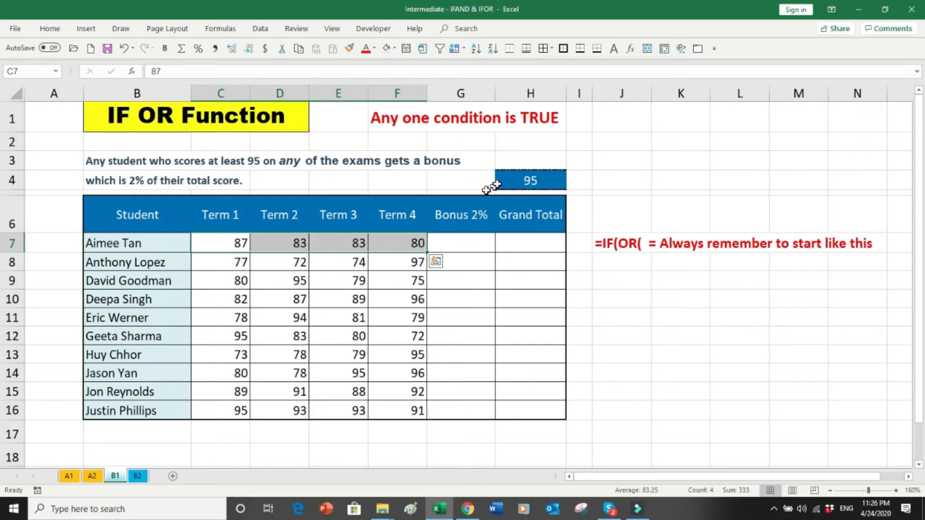
click(516, 180)
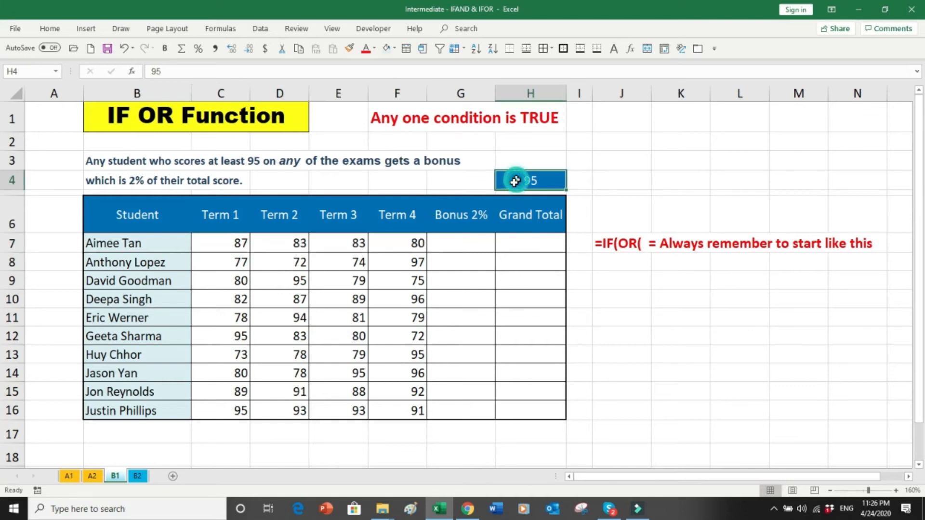
click(459, 239)
Step: Begin G7 with =IF(OR(C7>=H$4,D7>=H$4, locking the threshold's row
text(=)
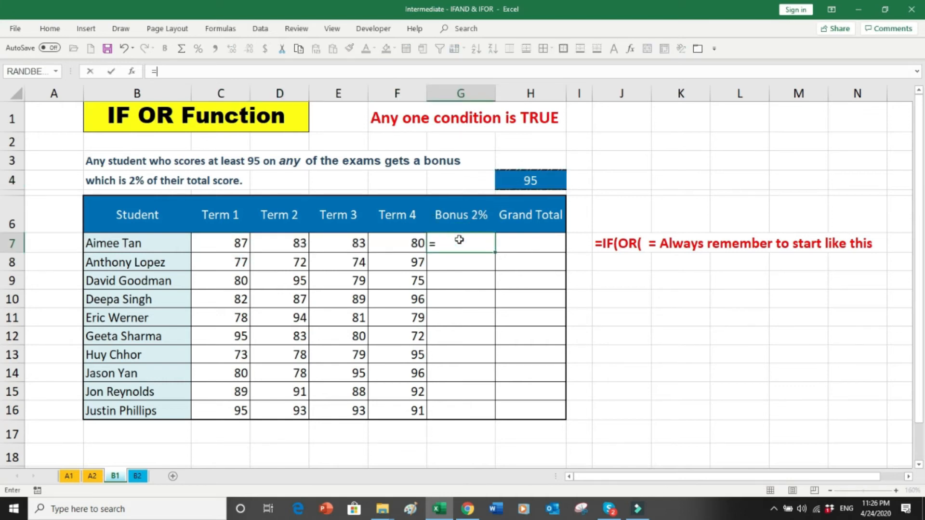
text(IF)
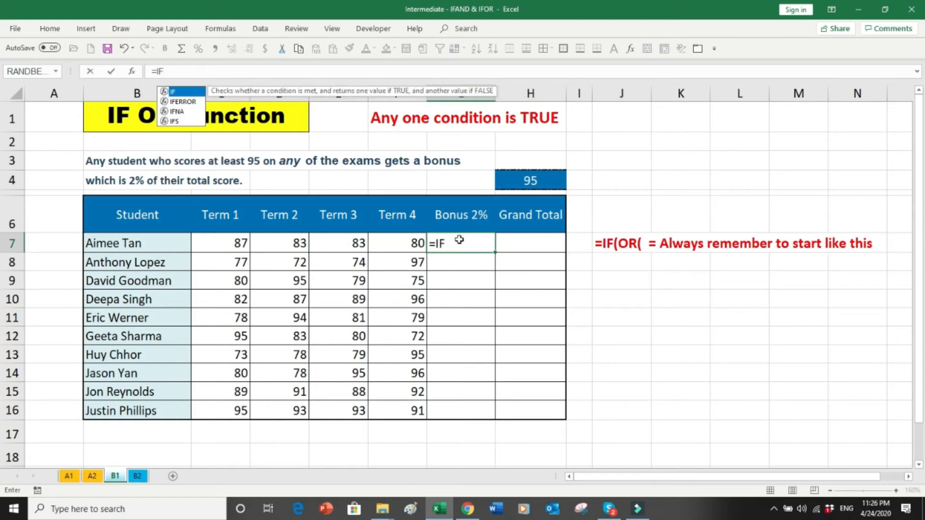
text((OR)
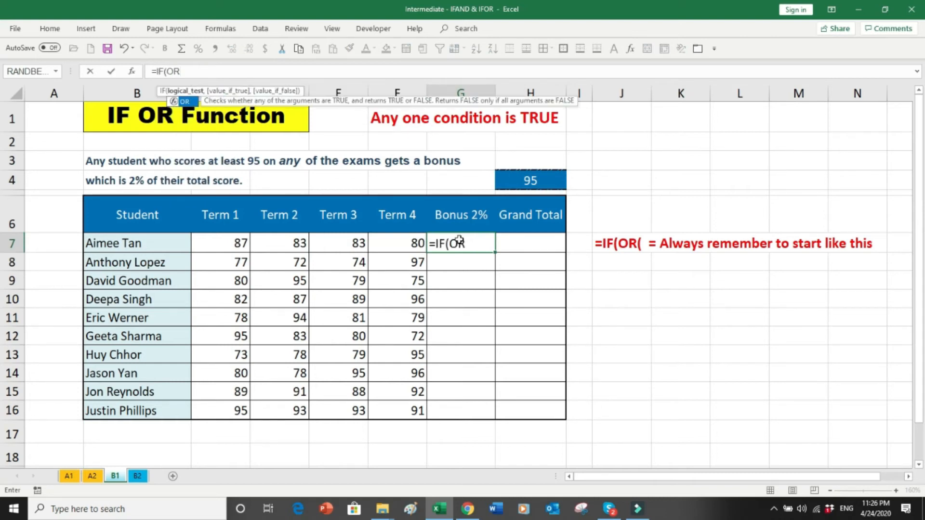
text(()
click(235, 245)
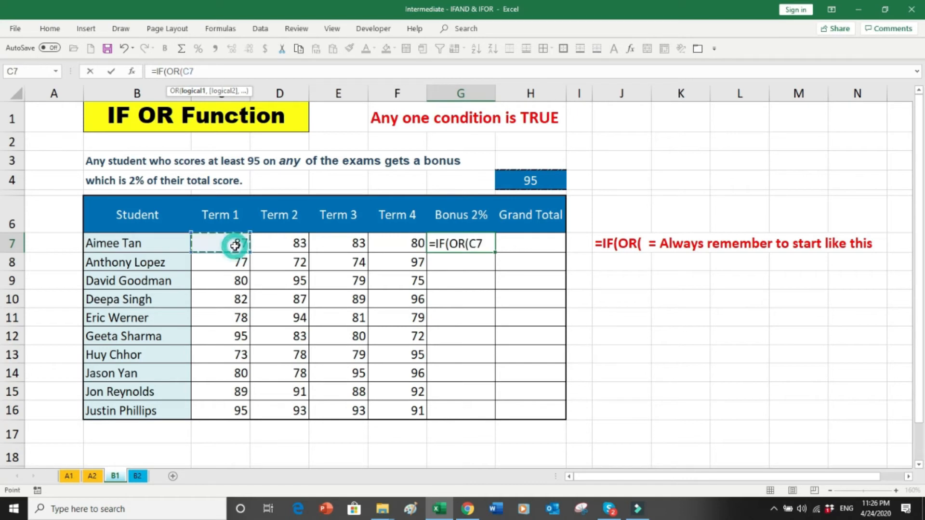
text(>=)
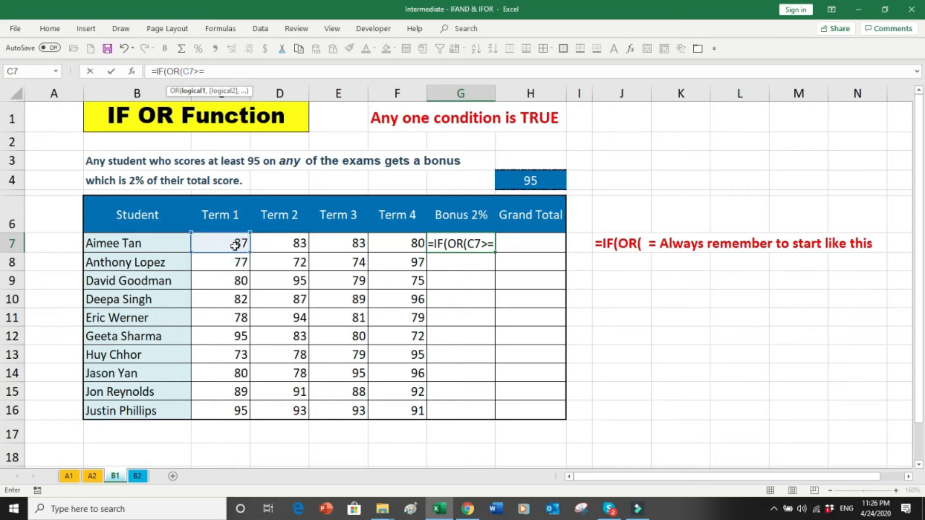
click(521, 182)
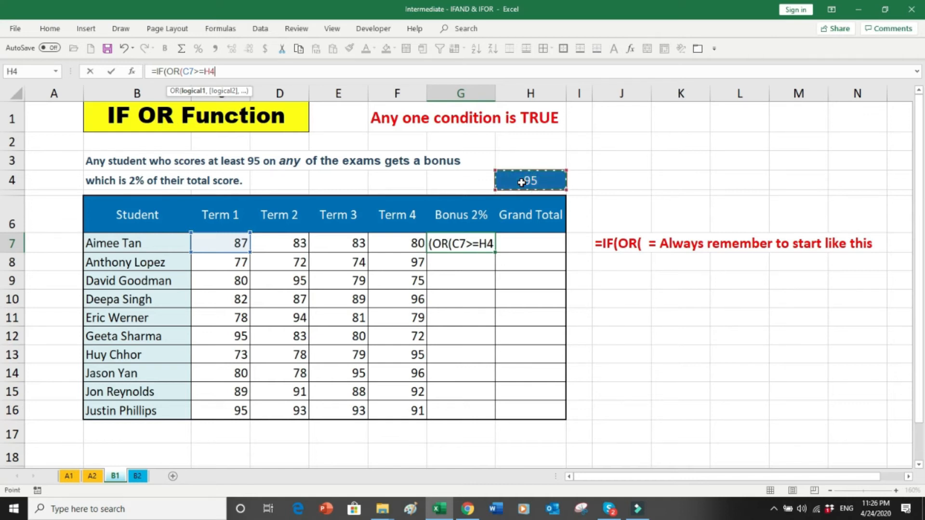
key(F4)
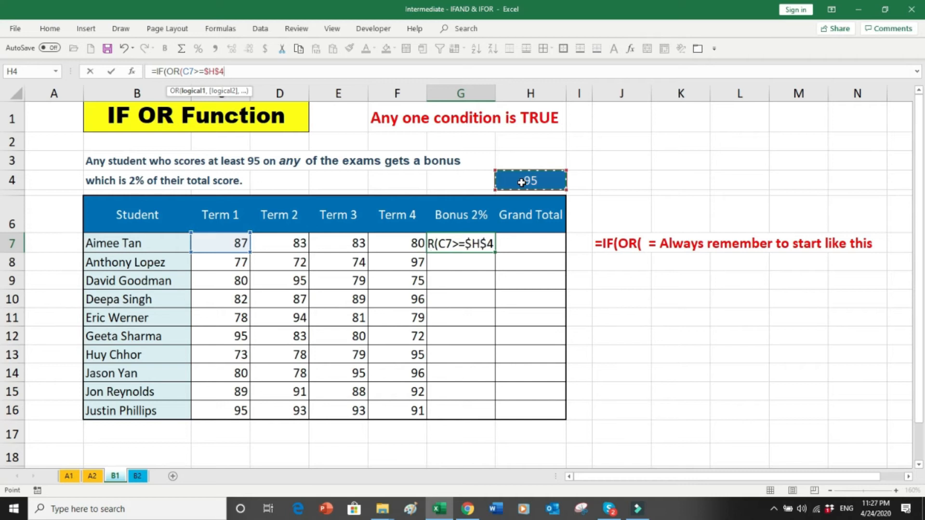
key(F4)
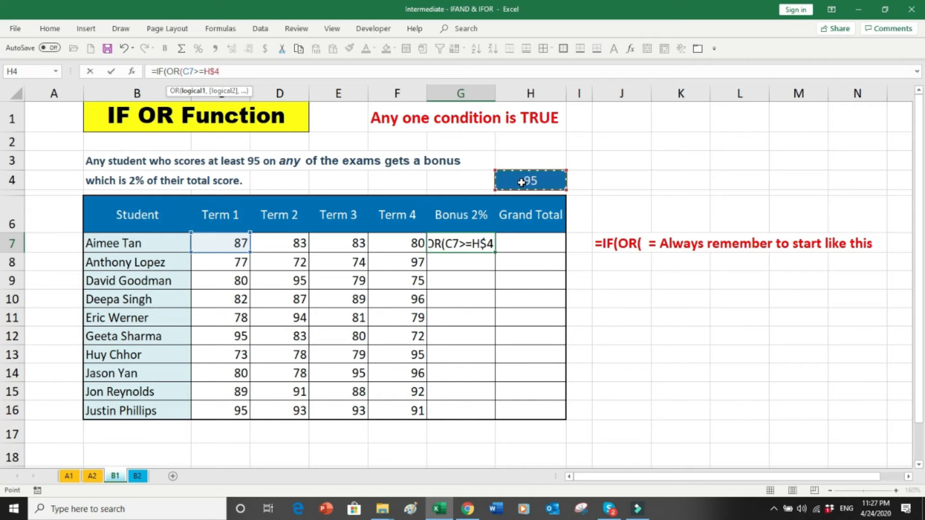
text(,)
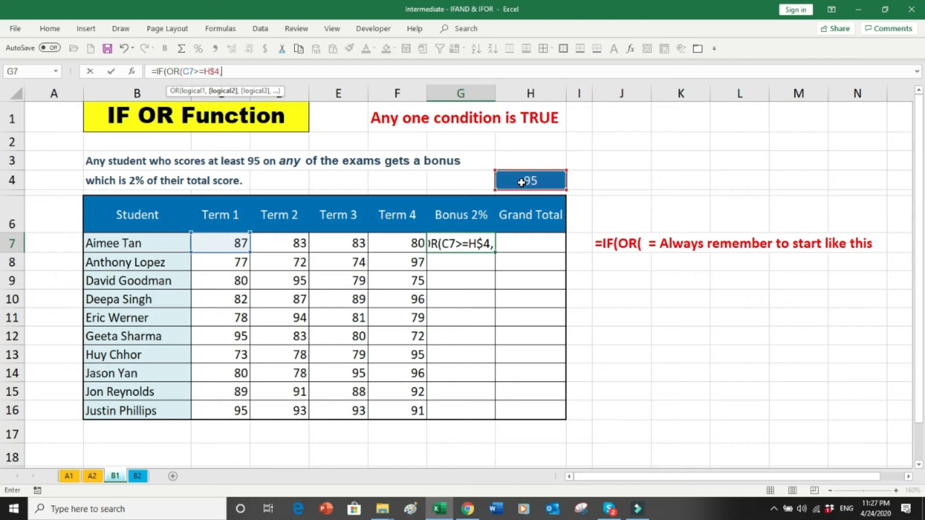
click(300, 243)
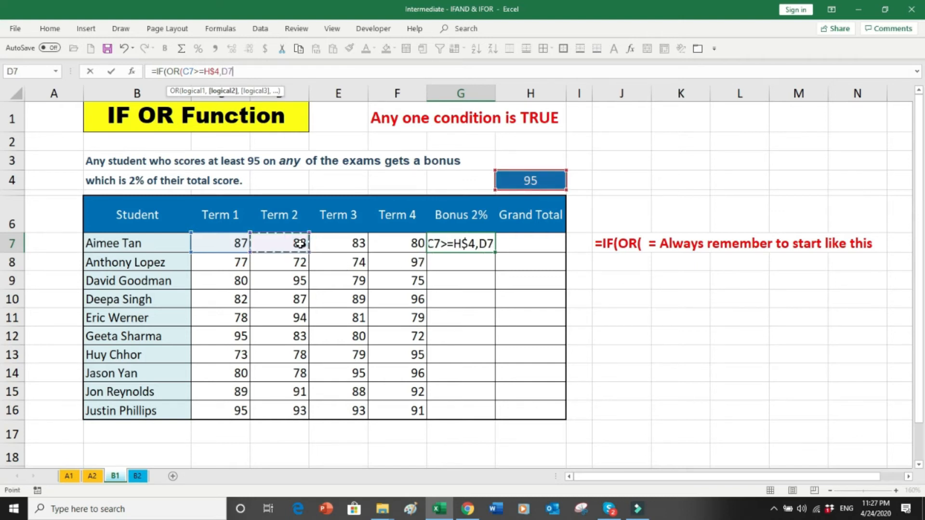
text(>=)
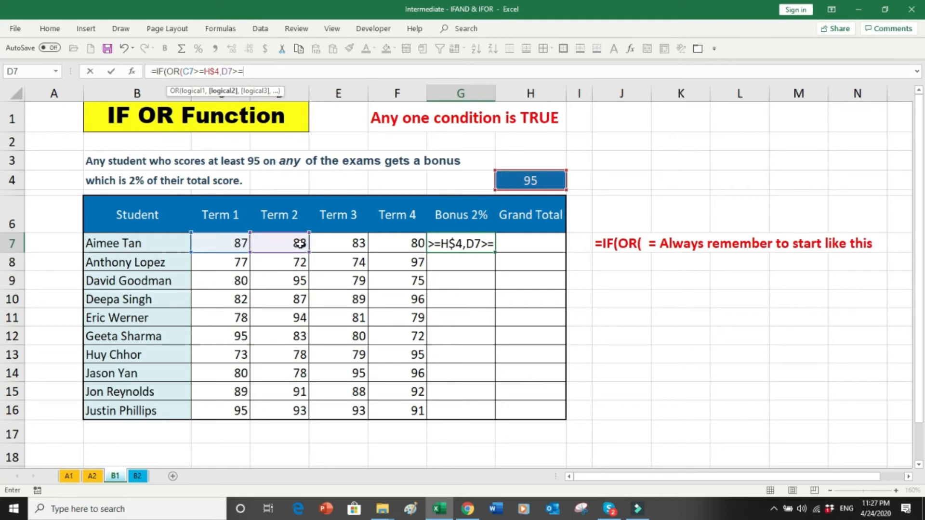
click(519, 184)
key(F4)
key(F4)
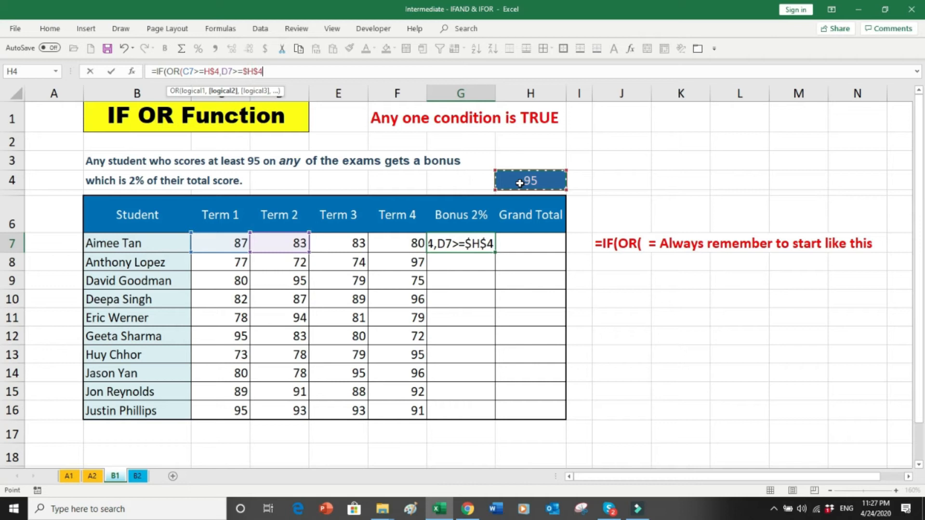
text(,)
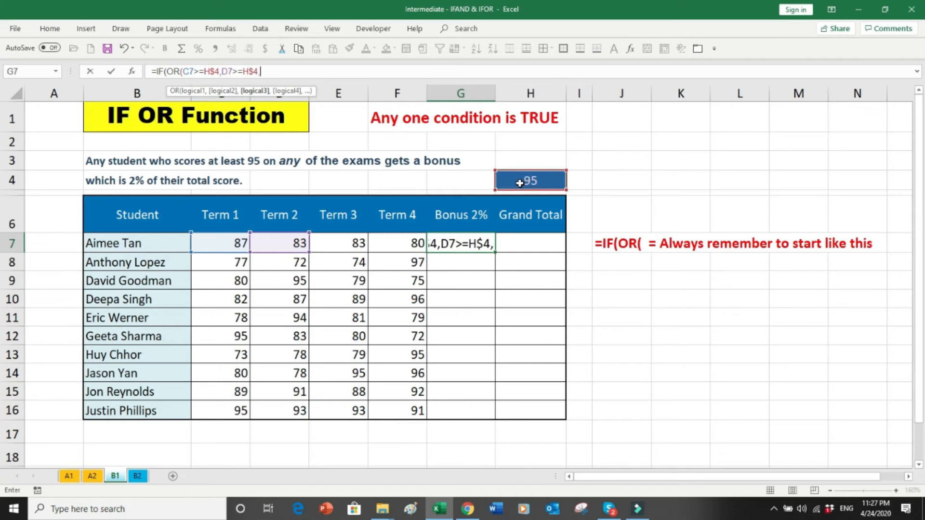
Step: Add the E7>=H$4 and F7>=H$4 conditions and close the OR test
click(353, 243)
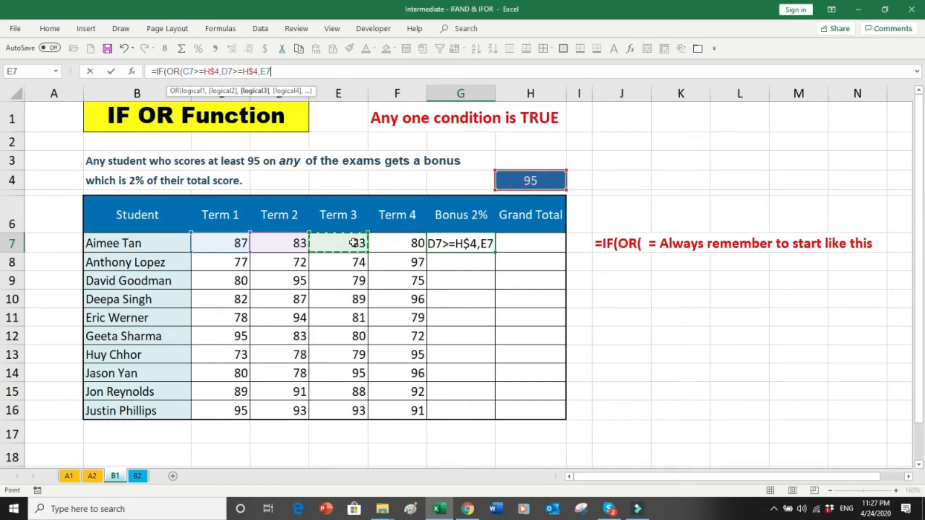
text(>=)
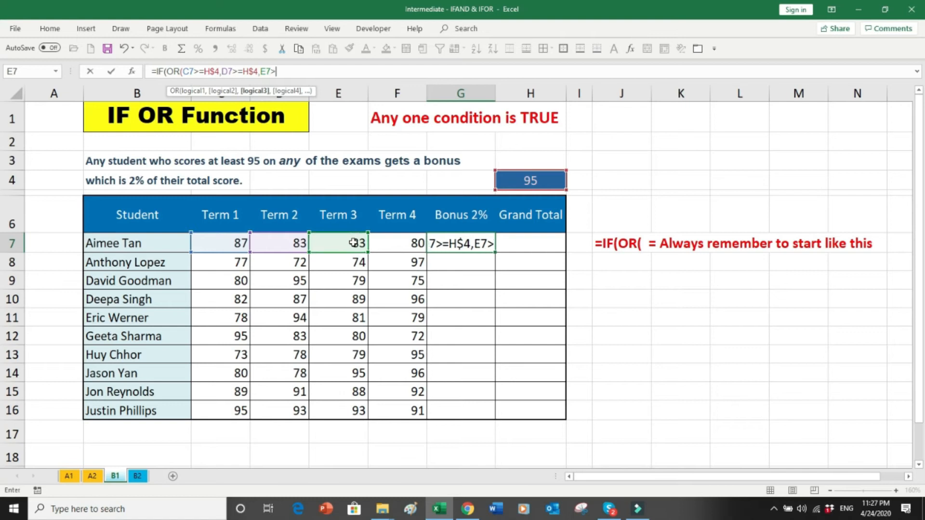
click(517, 183)
key(F4)
key(F4)
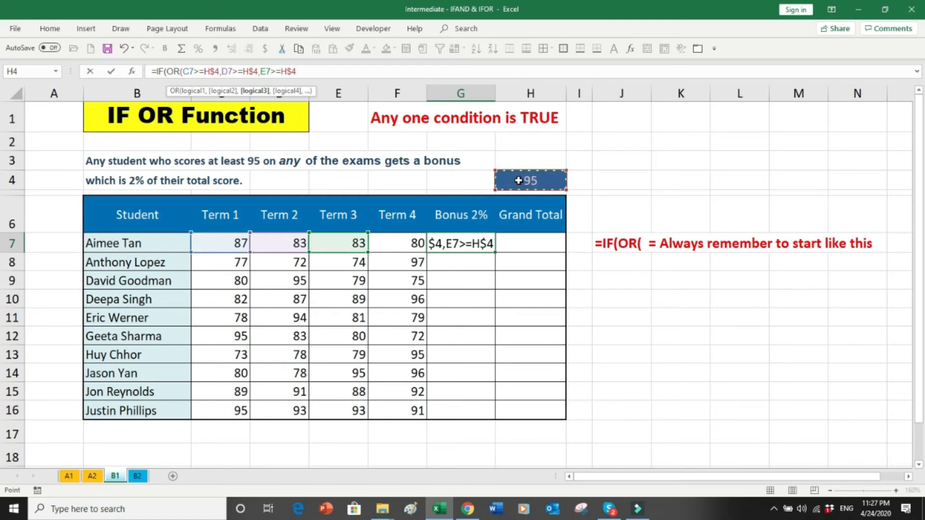
text(,)
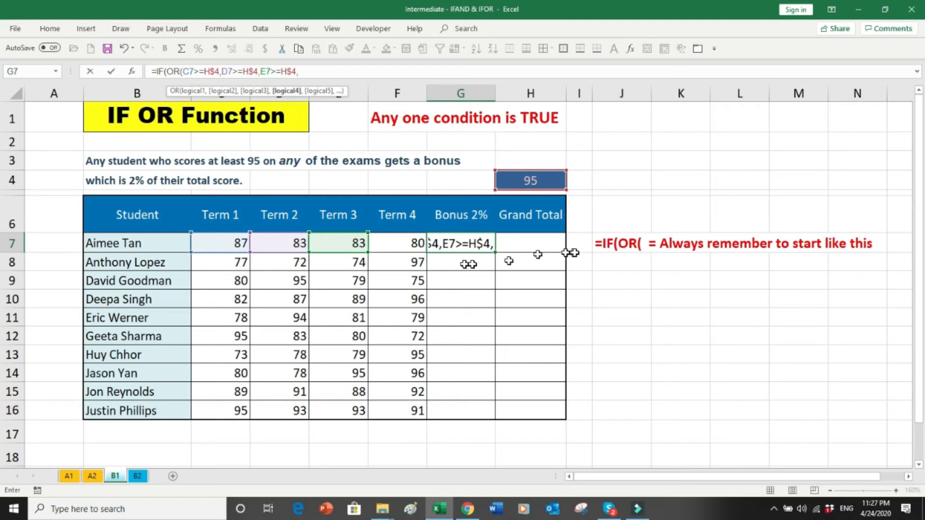
click(414, 242)
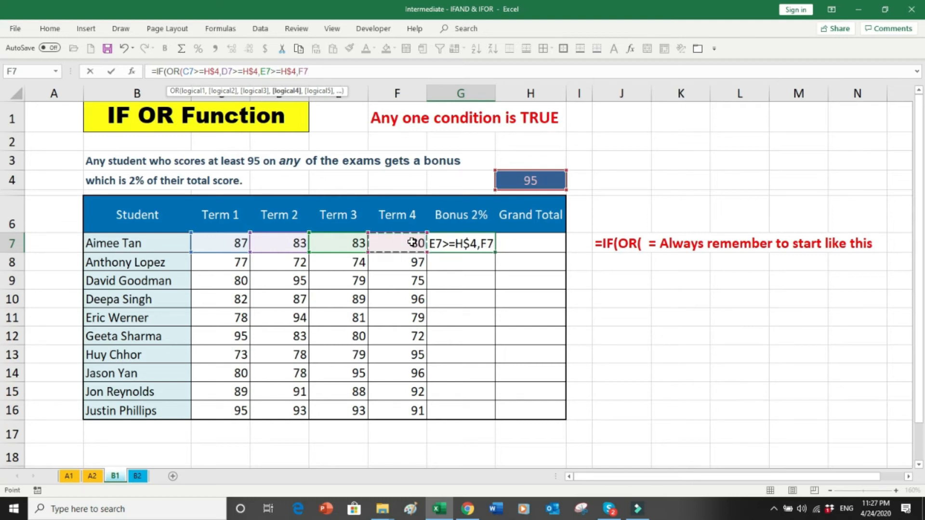
text(>=)
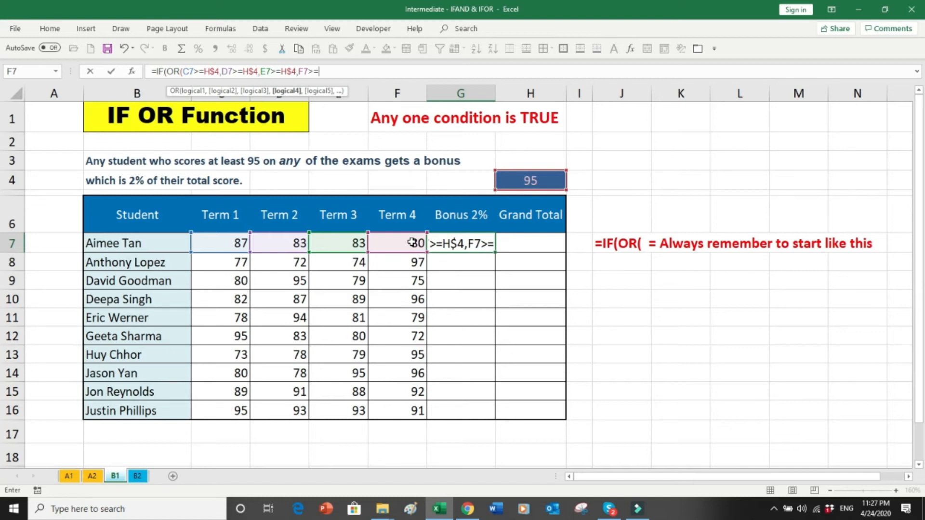
click(519, 179)
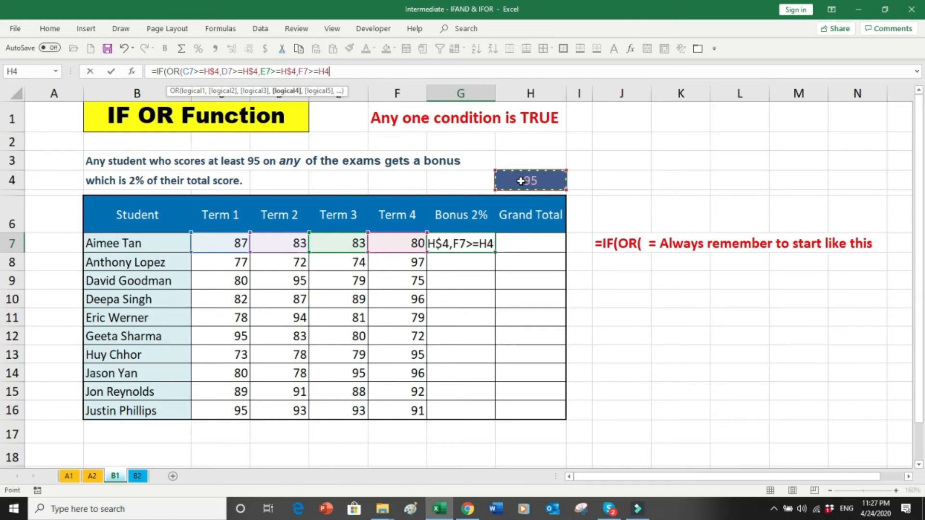
key(F4)
key(F4)
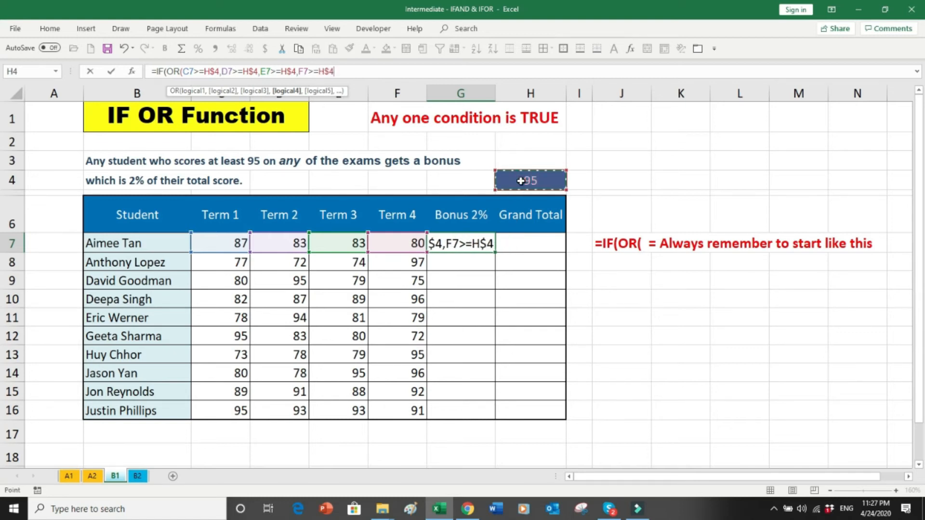
text())
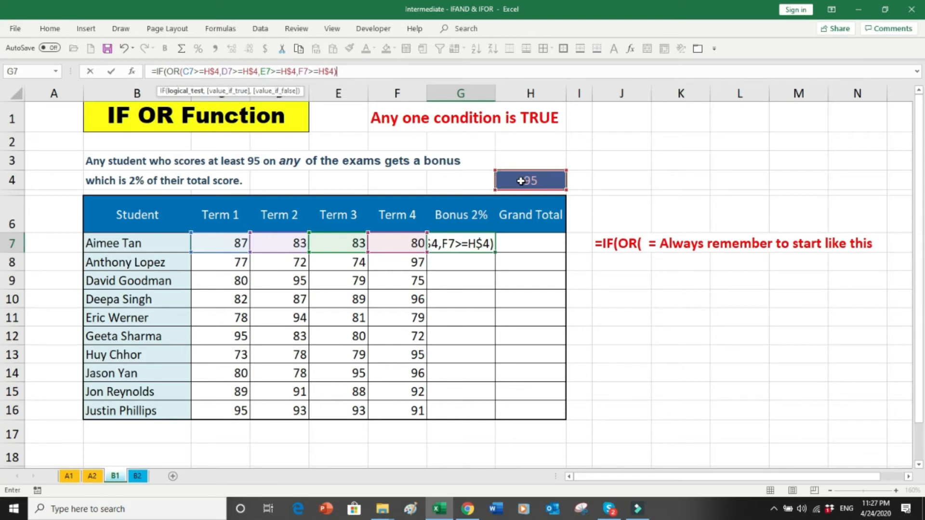
text(,)
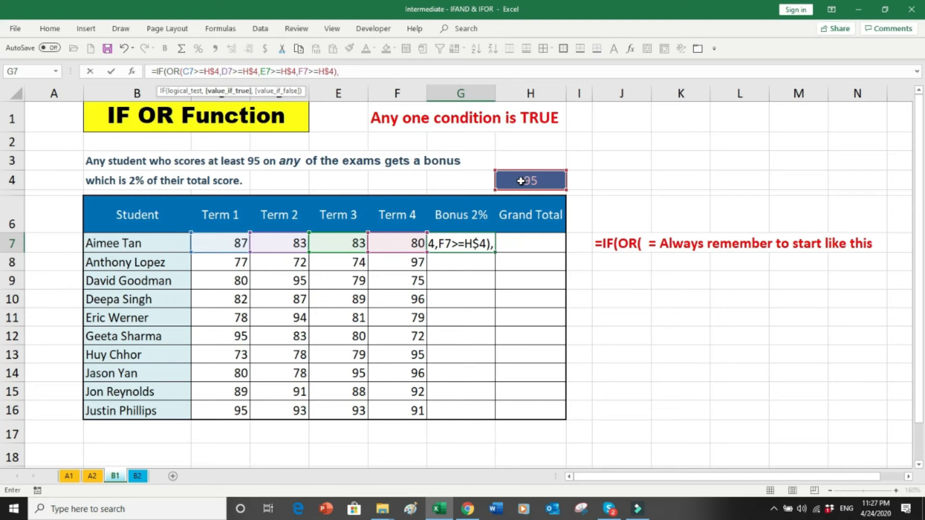
Step: Complete G7 with SUM(C7:F7)*.02 as the bonus, else 0, and enter it
text(sum)
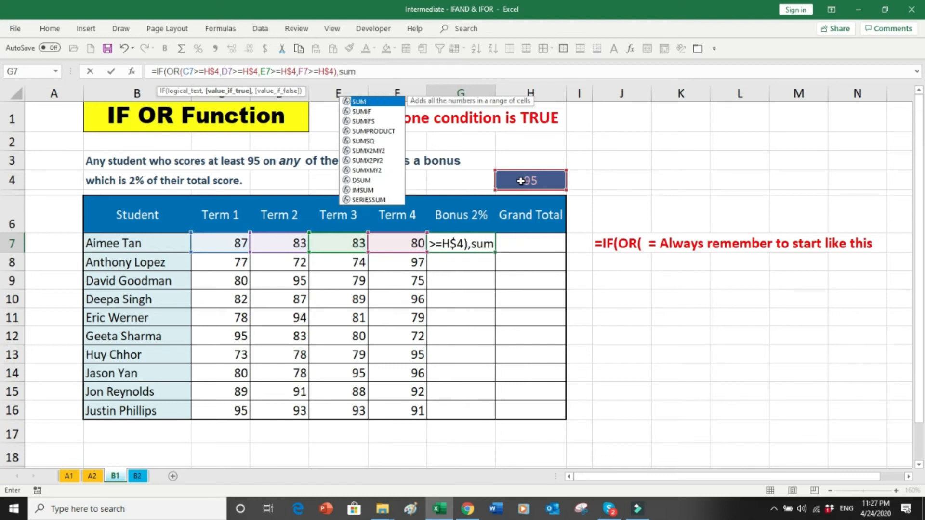
text(()
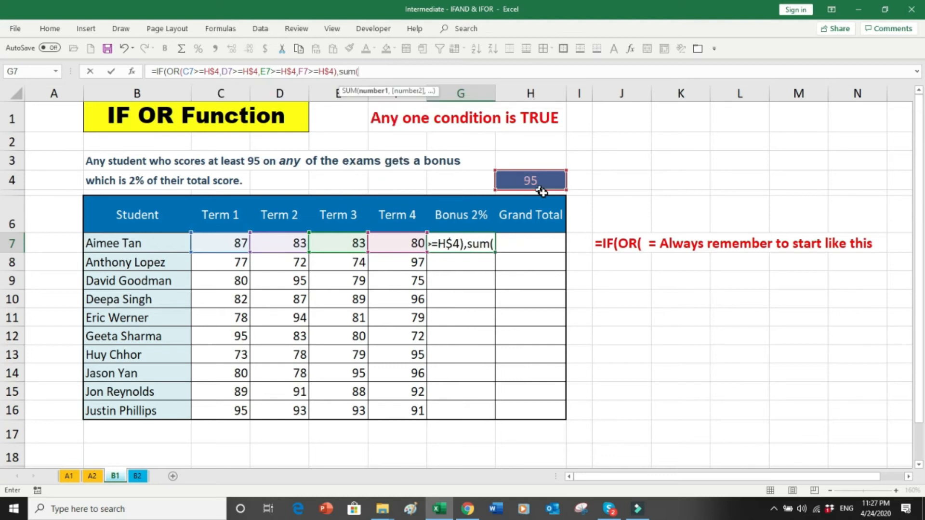
drag(401, 244, 236, 243)
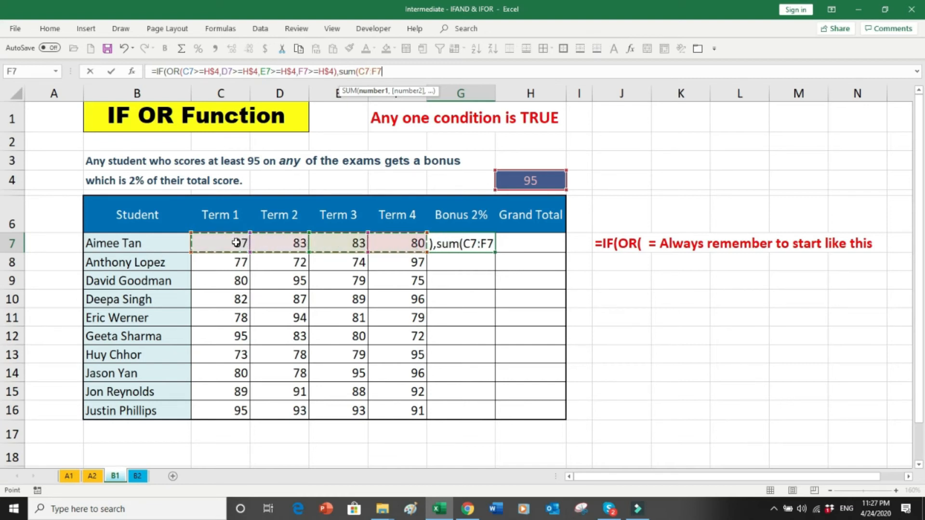
text()*)
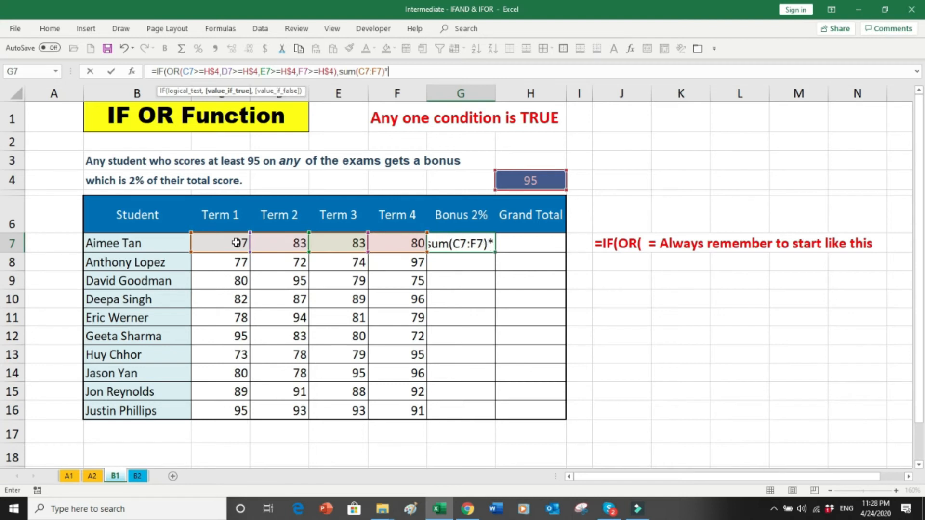
text(.02)
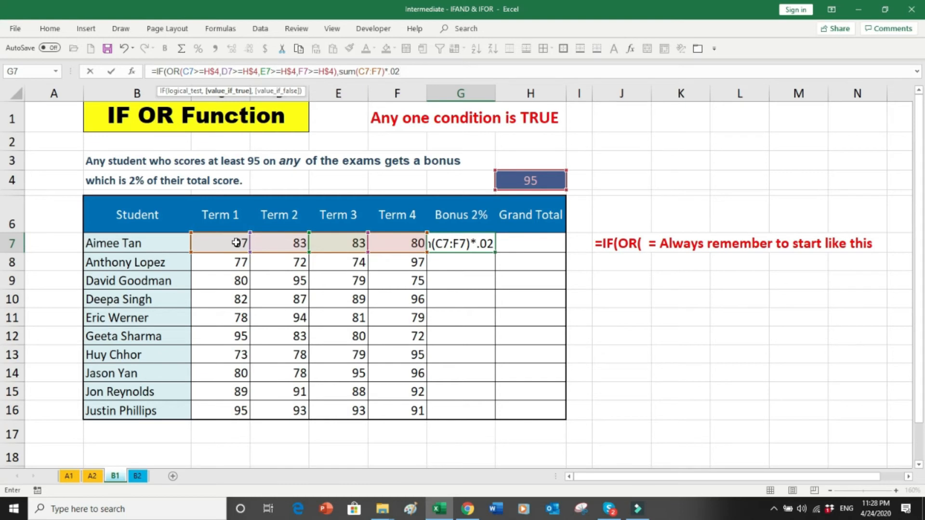
text(,)
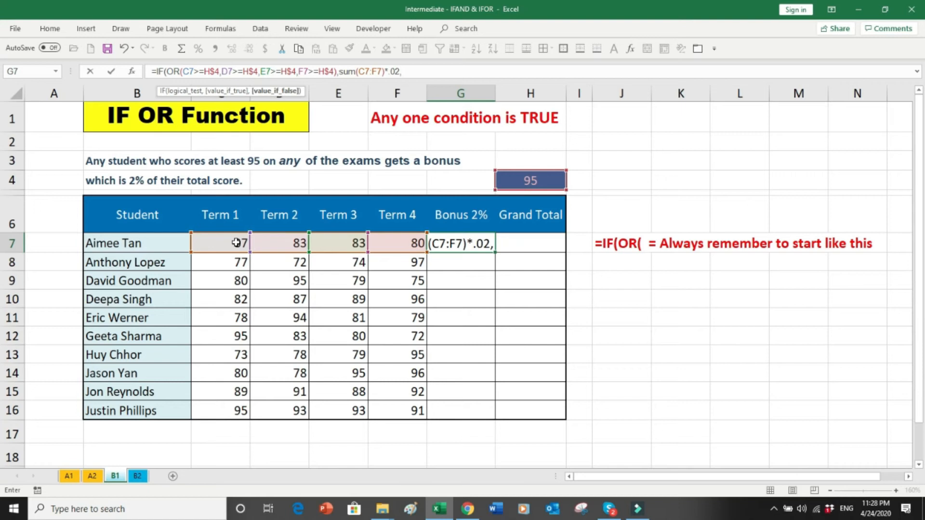
text(0)
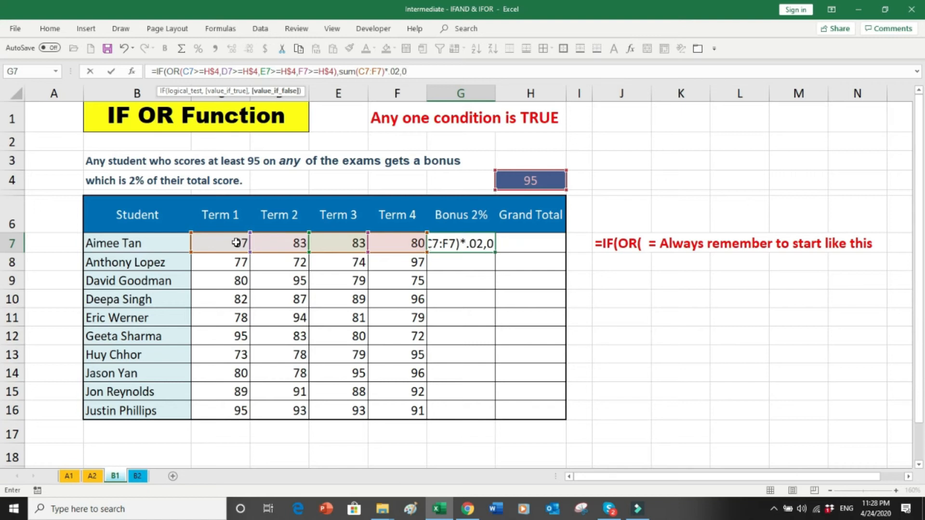
text())
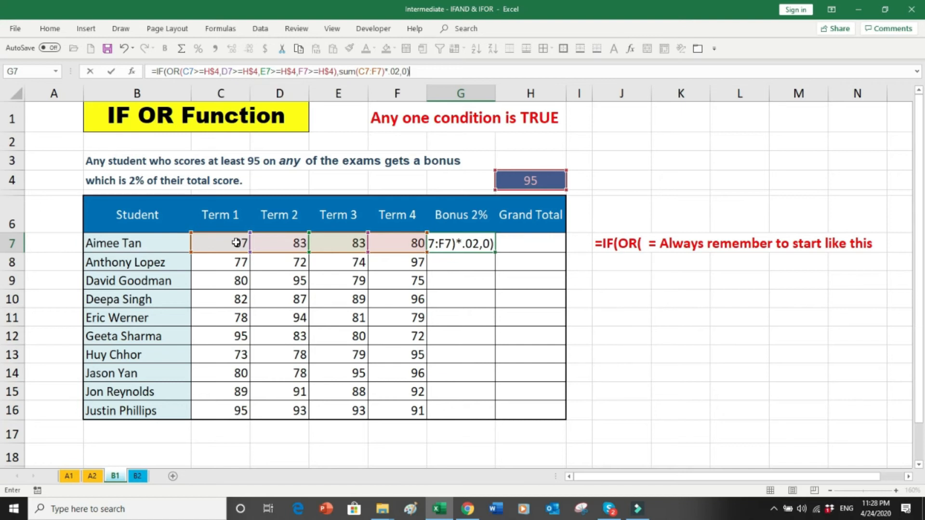
key(Return)
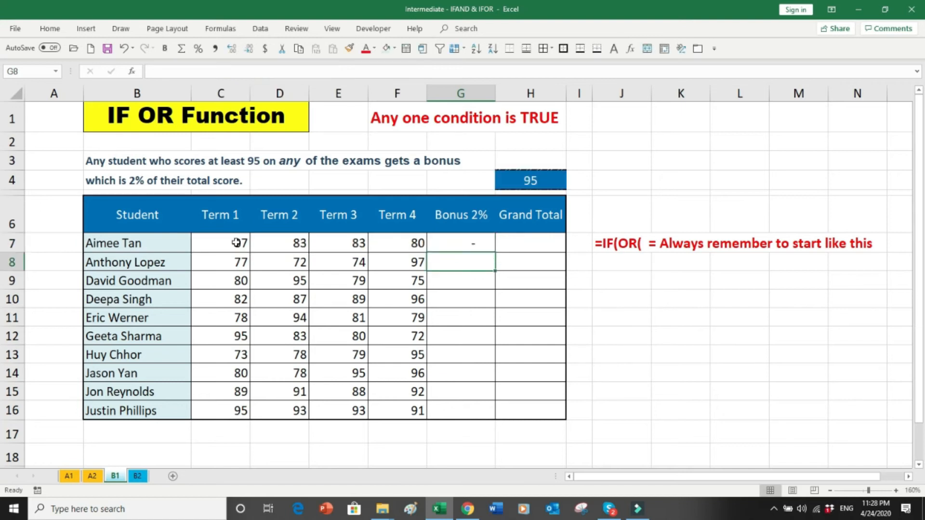
Step: Copy the G7 bonus formula down to G16 and check the results
click(455, 247)
drag(495, 251, 479, 411)
click(457, 353)
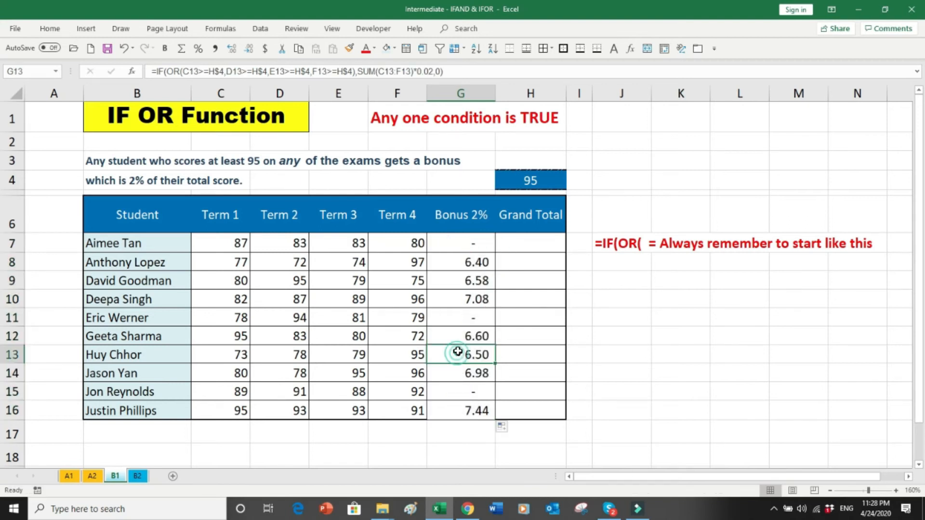
click(401, 262)
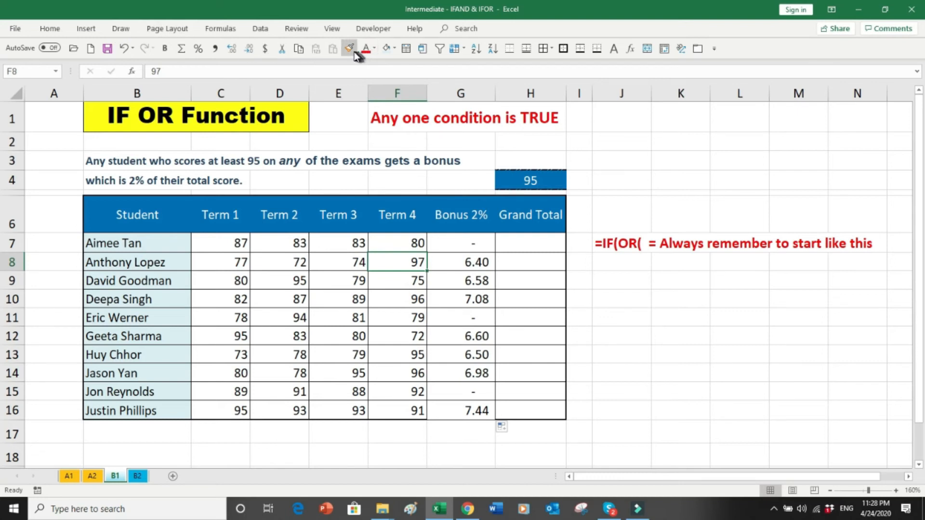
Step: Fill F8 (97), D9 (95), F10 (96) and C12 (95) yellow
click(394, 48)
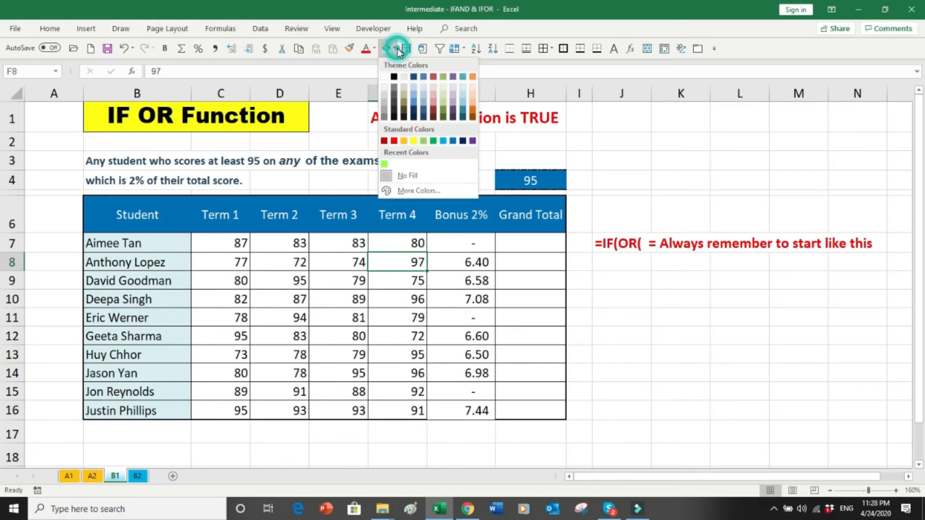
click(413, 141)
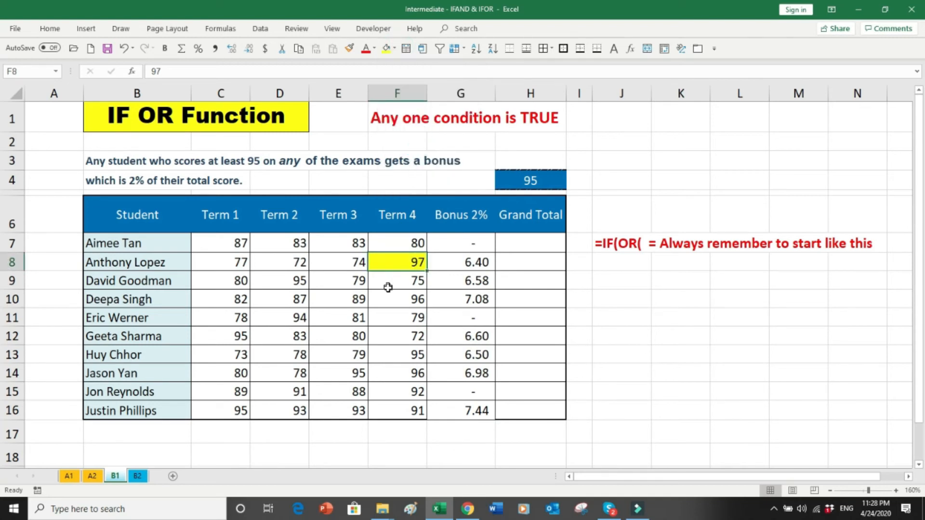
click(298, 284)
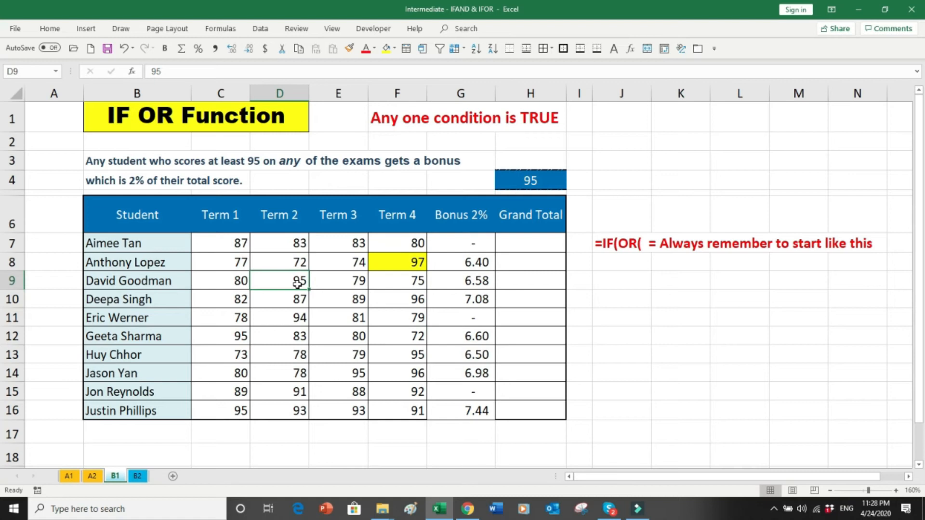
click(384, 52)
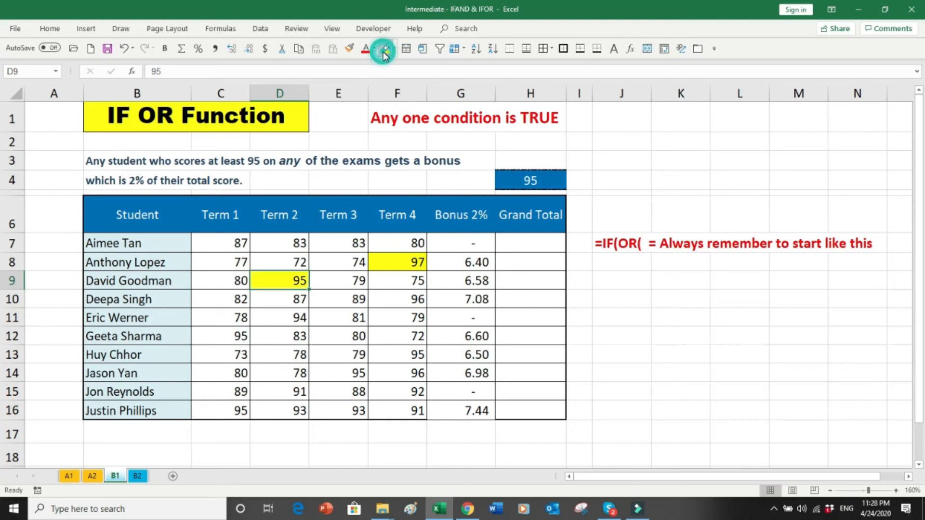
click(391, 296)
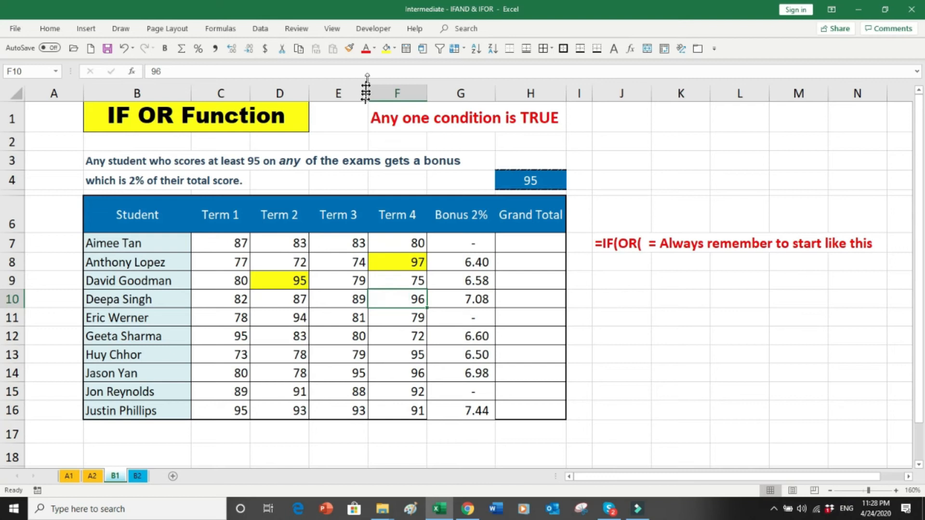
click(386, 48)
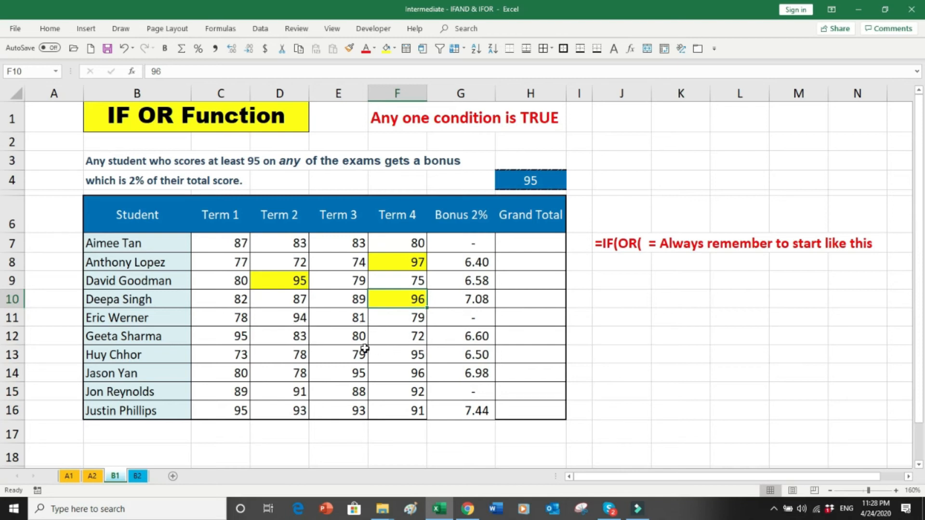
click(241, 337)
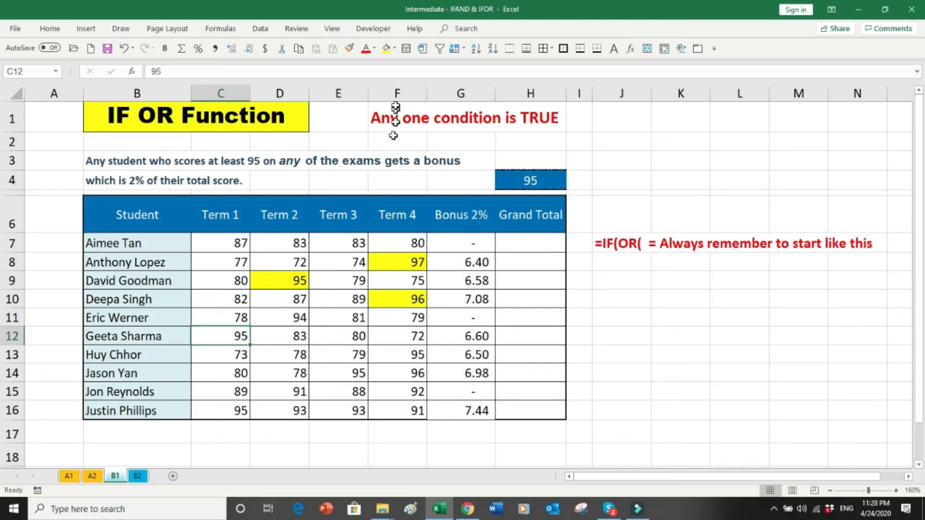
click(385, 51)
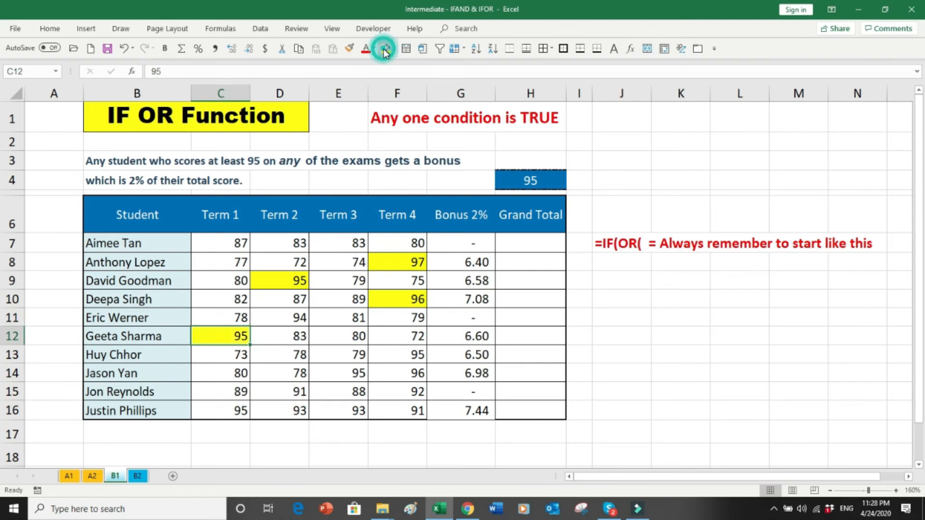
Step: Fill F13 (95), E14:F14 (95, 96) and C16 (95) yellow
click(398, 357)
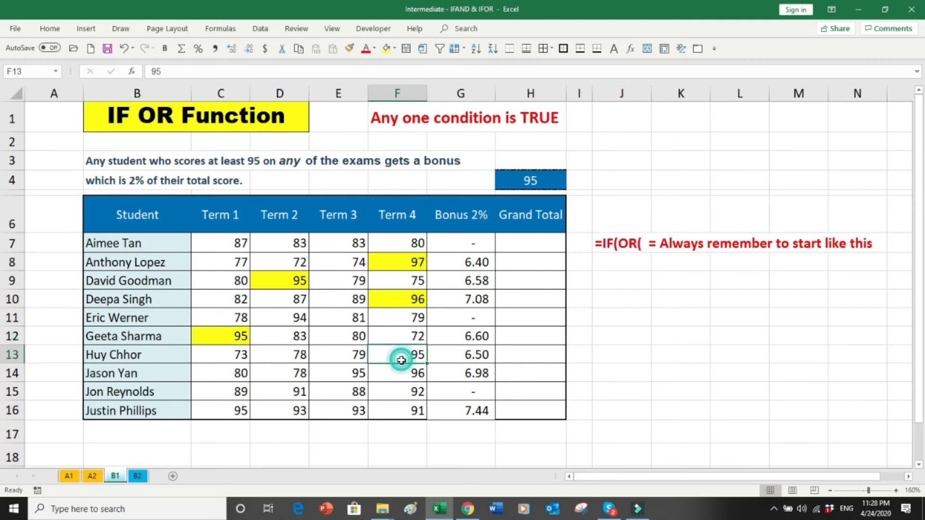
click(386, 54)
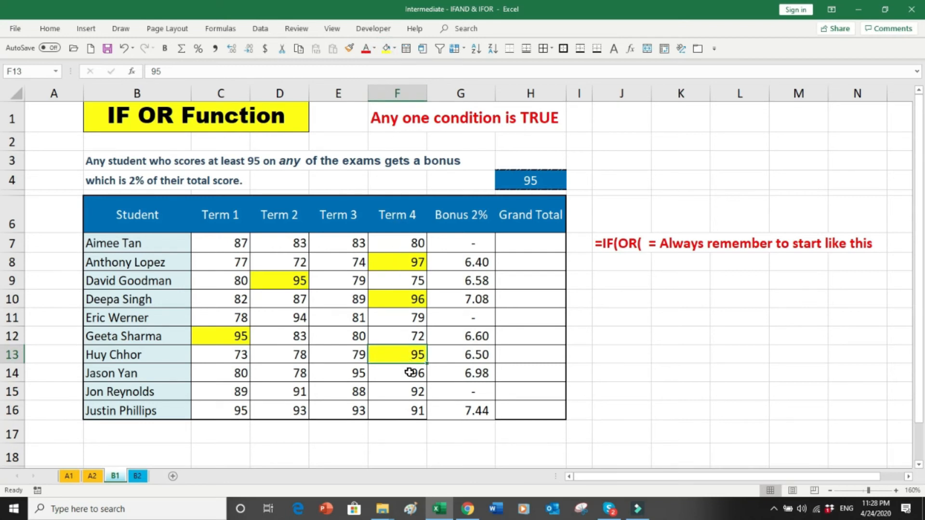
drag(410, 373, 359, 373)
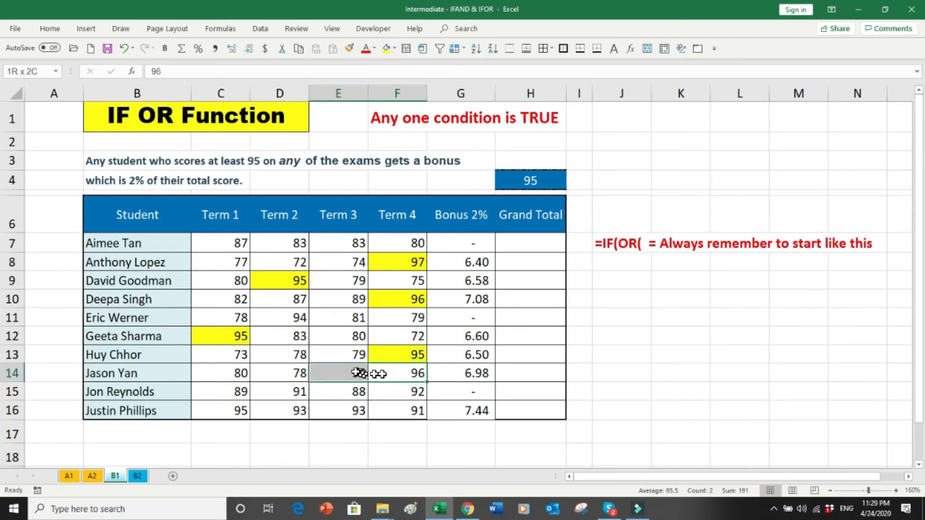
click(387, 48)
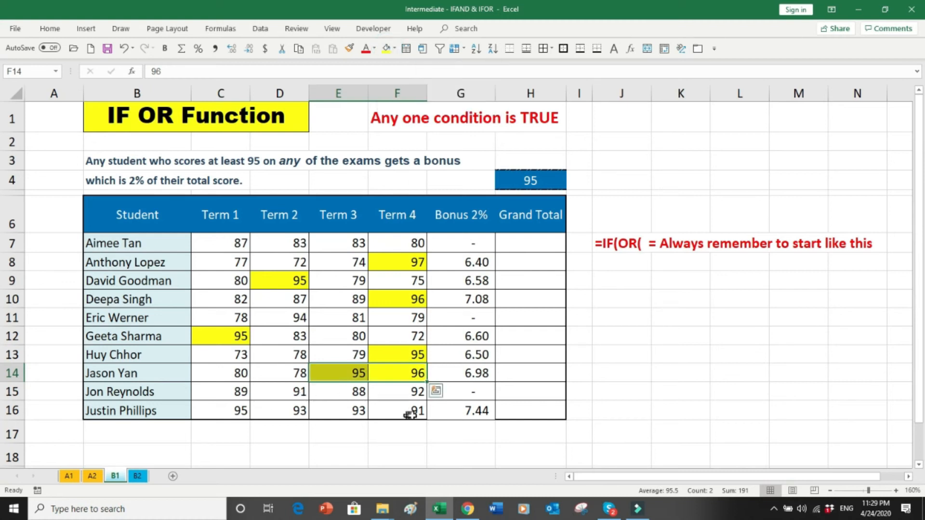
click(241, 410)
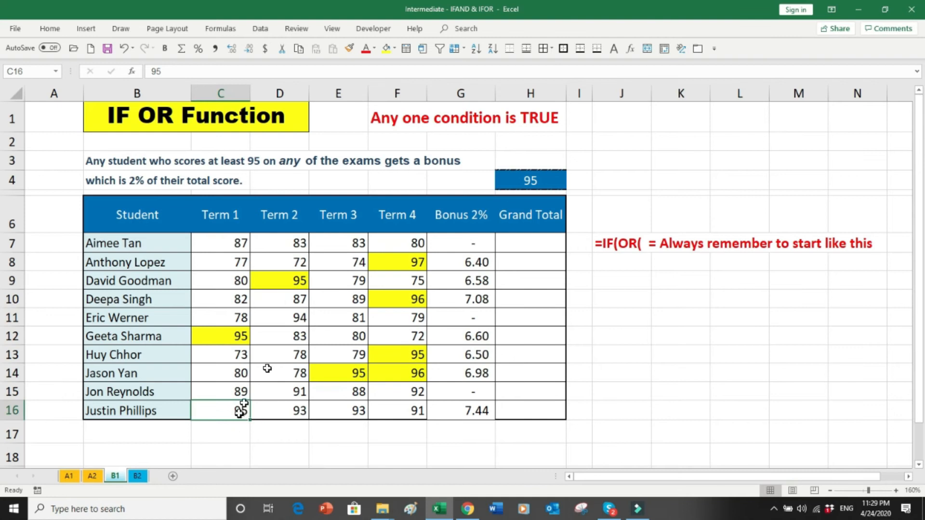
click(395, 48)
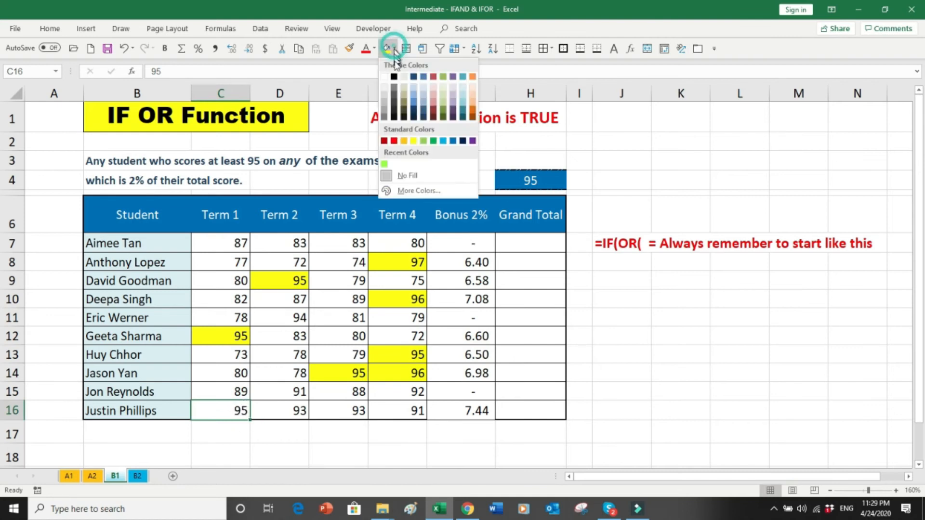
click(415, 142)
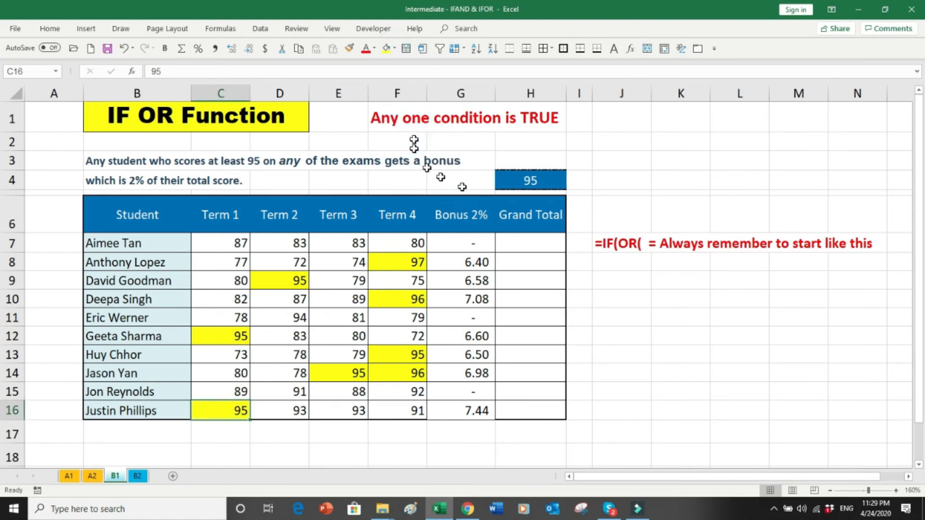
click(618, 262)
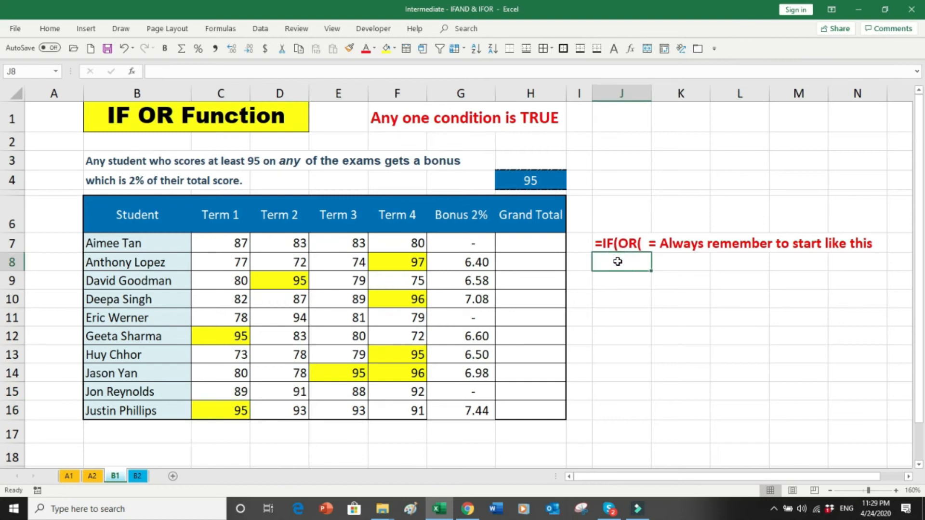
Step: Enter =SUM(C7:G7) in H7, giving a Grand Total of 333.00
click(539, 244)
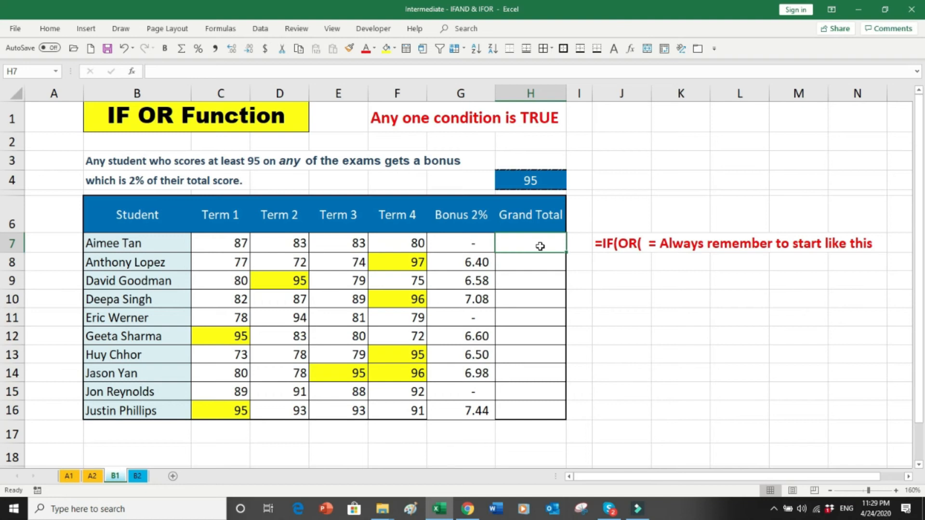
text(=sum()
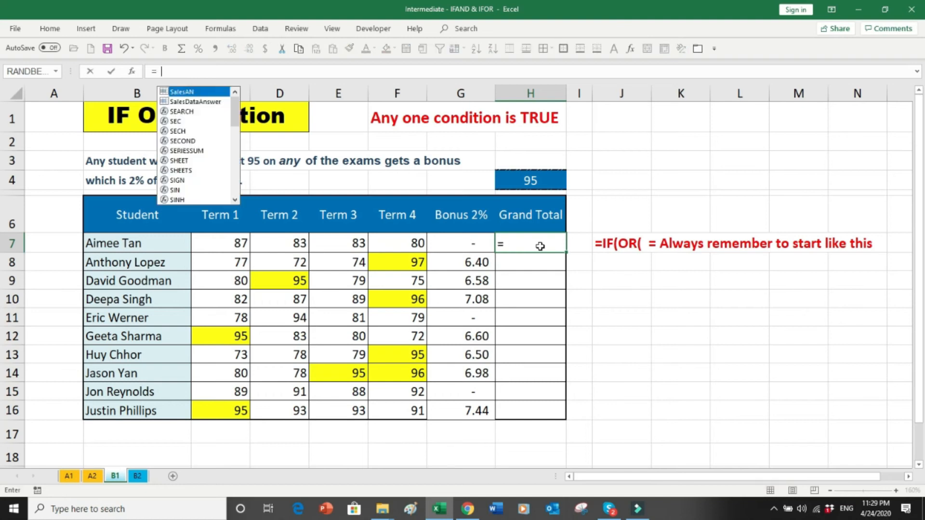
key(Left)
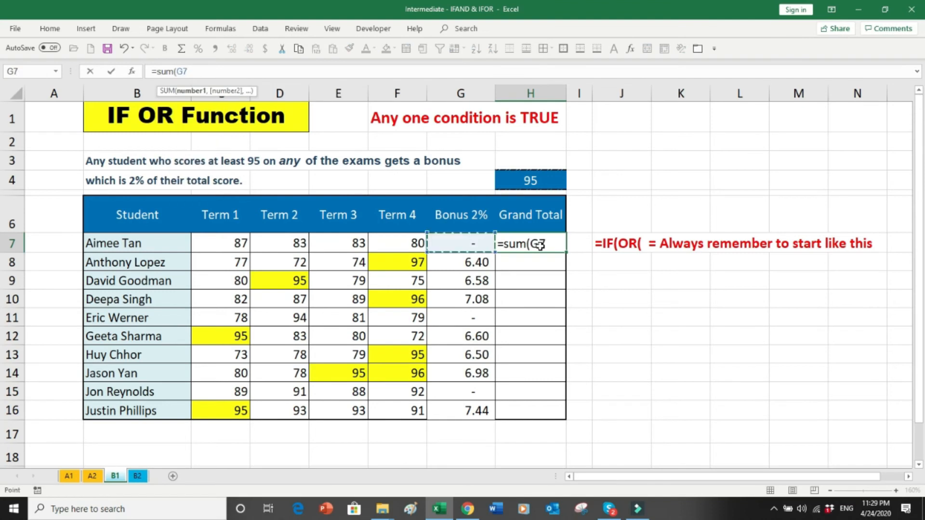
key(shift+Left)
key(shift+Left)
key(shift+Left)
key(shift+Left)
text())
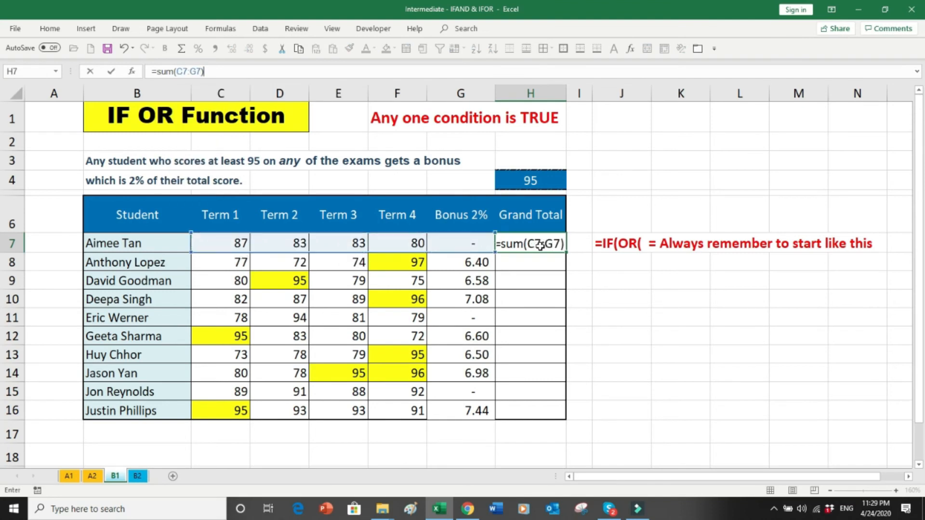
key(Return)
Step: Copy the H7 total down to H16, then undo the fill
click(555, 248)
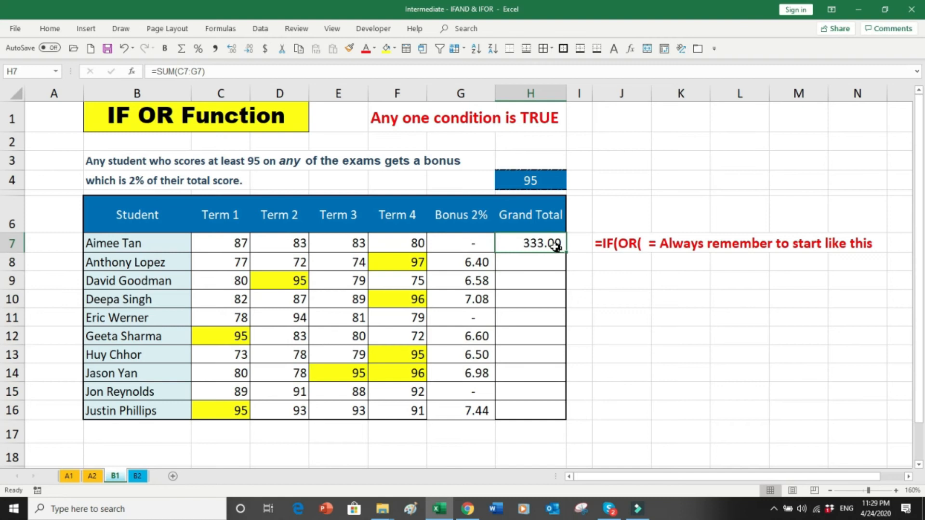
drag(566, 252, 552, 413)
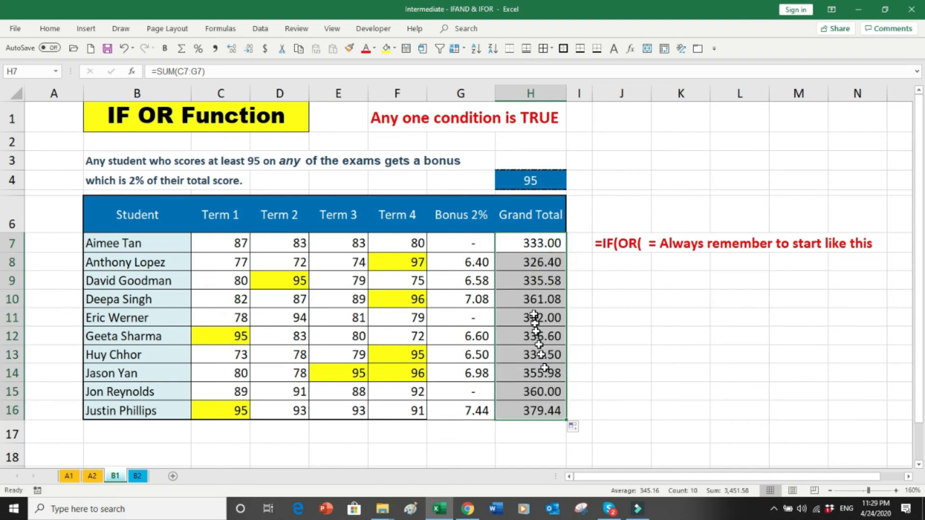
key(ctrl+z)
key(ctrl+z)
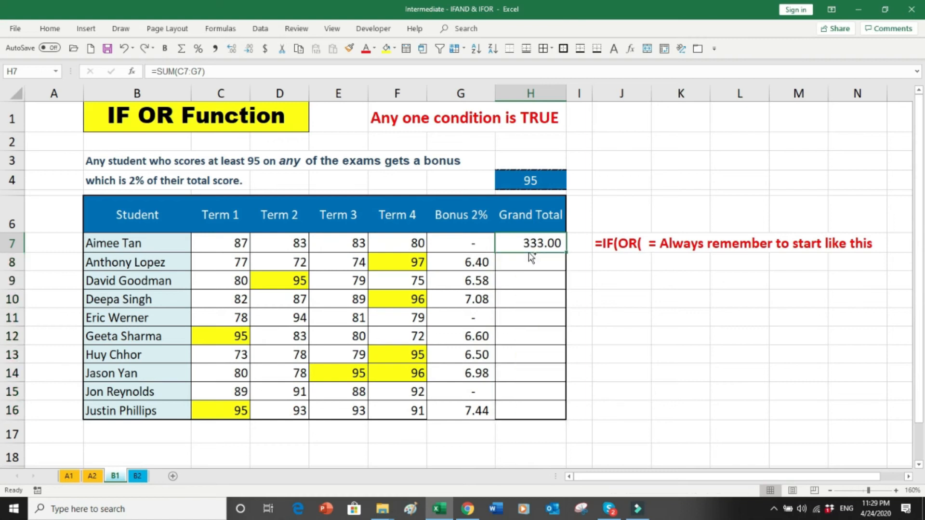
Step: Commit the IF(OR) bonus formula in G7
click(480, 245)
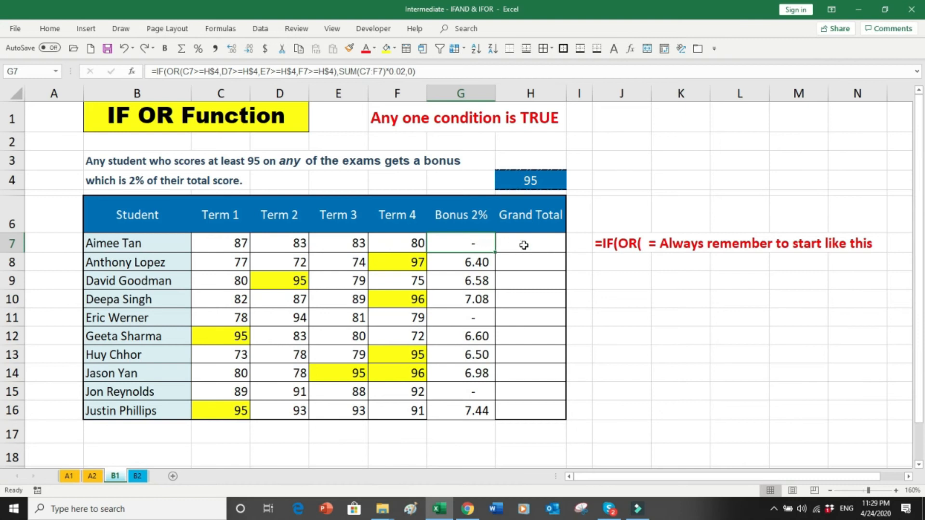
click(411, 71)
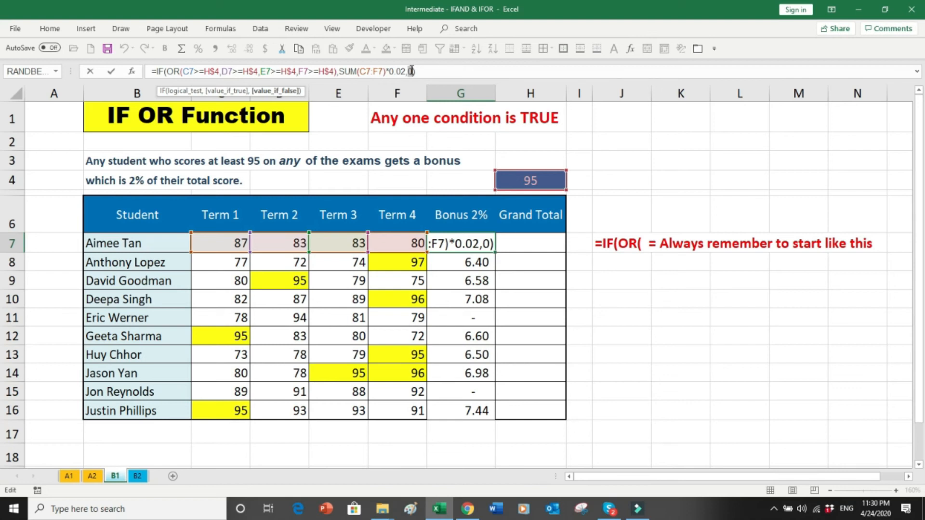
key(ctrl+Return)
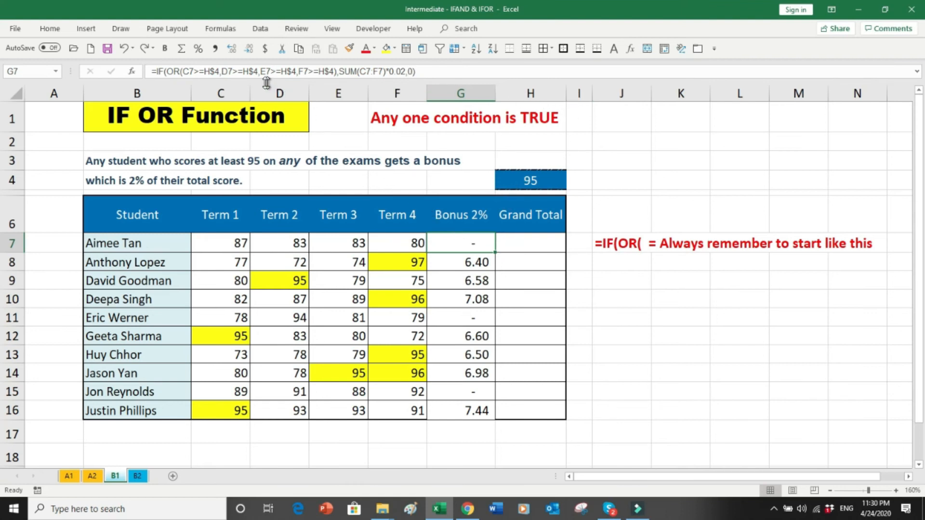
Step: Enter =SUM(C7:G7) in H7, fill it down to H16, and move to sheet B2
click(530, 244)
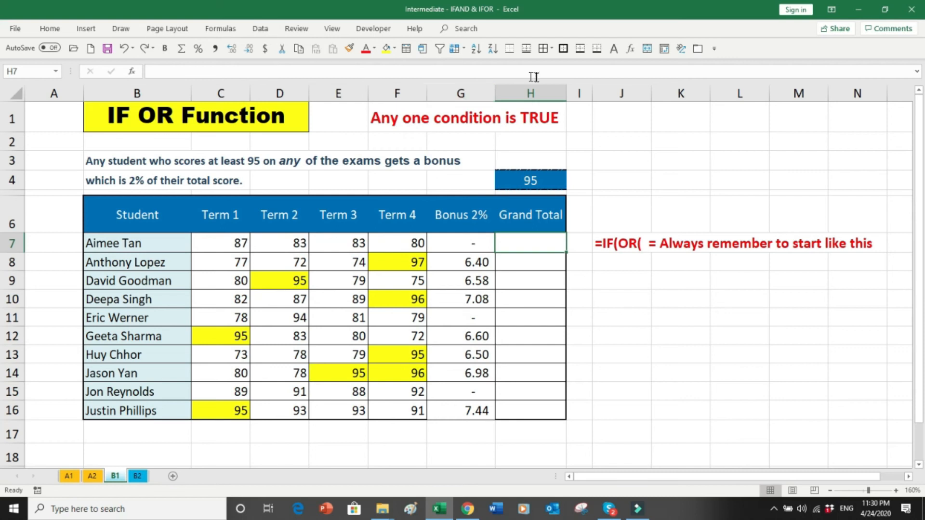
text(=sum*)
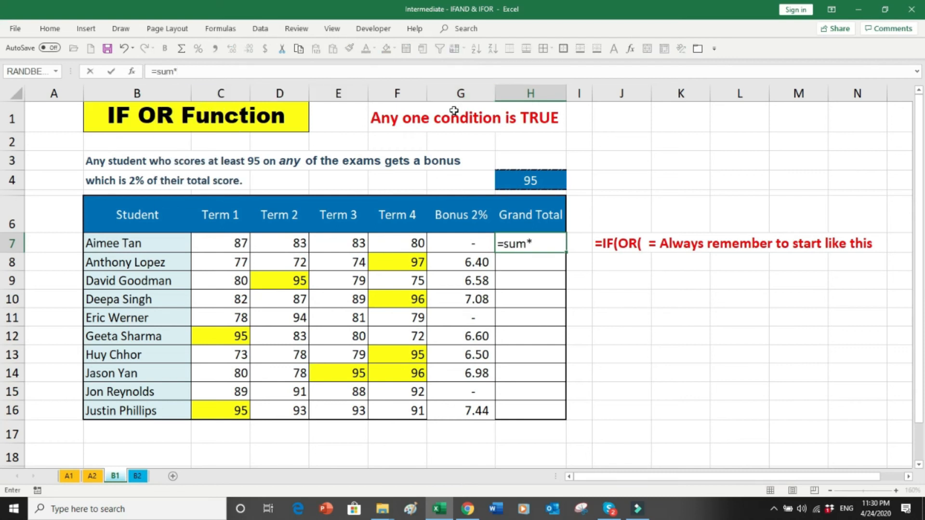
key(BackSpace)
text(()
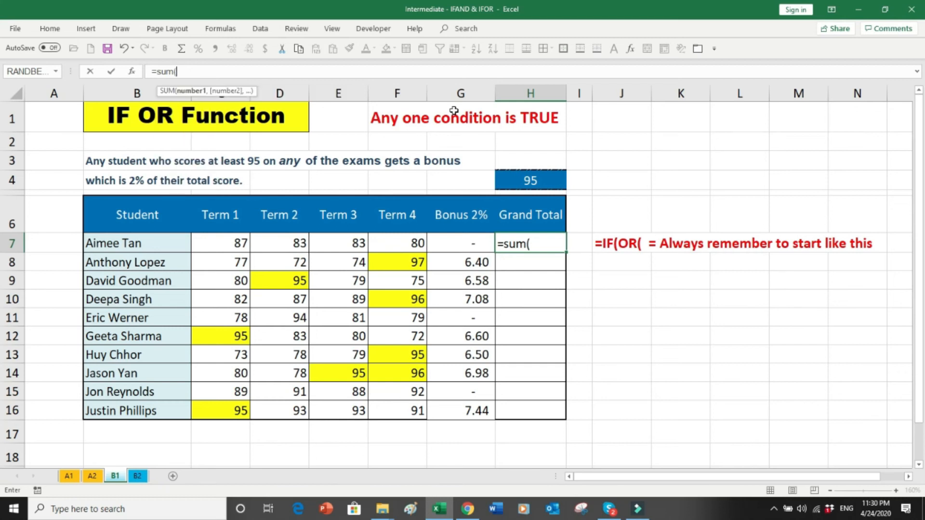
key(Left)
key(shift+Left)
key(shift+Left)
key(shift+Left)
key(shift+Left)
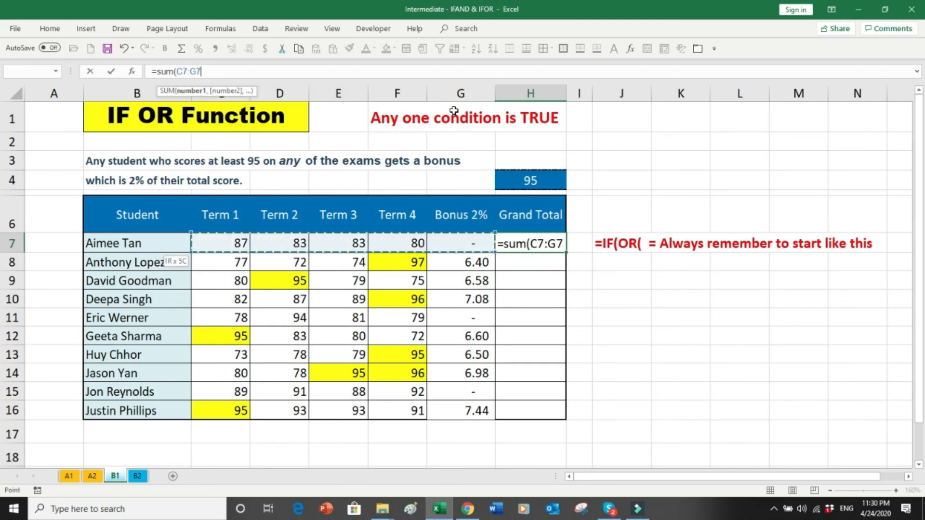
text())
key(Return)
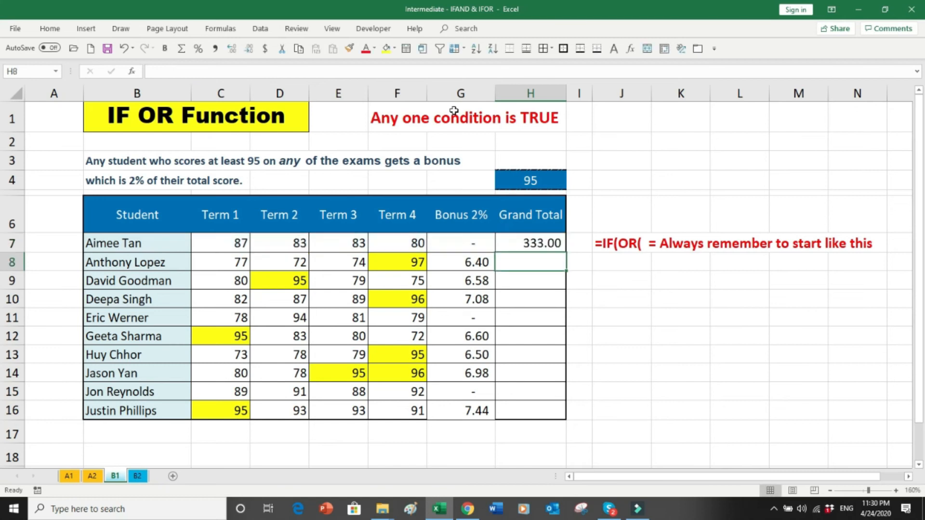
click(559, 245)
drag(567, 252, 574, 424)
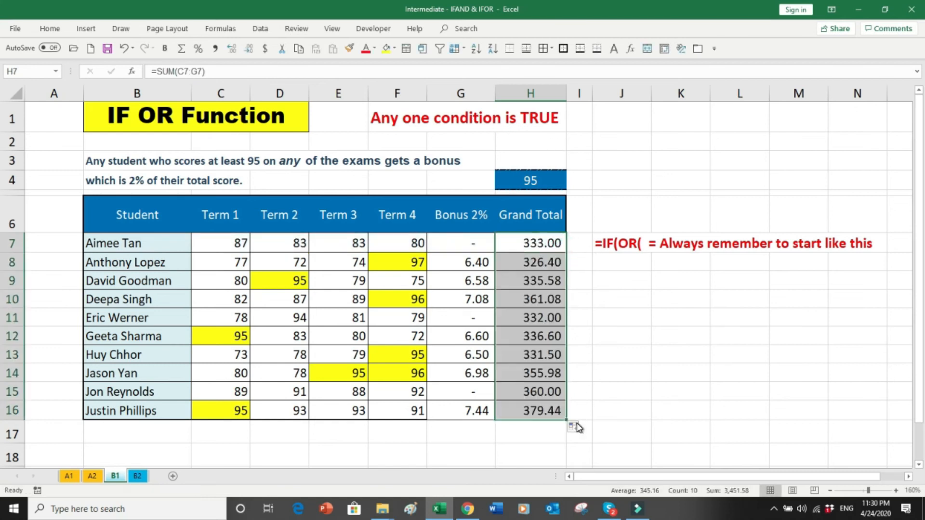
click(139, 475)
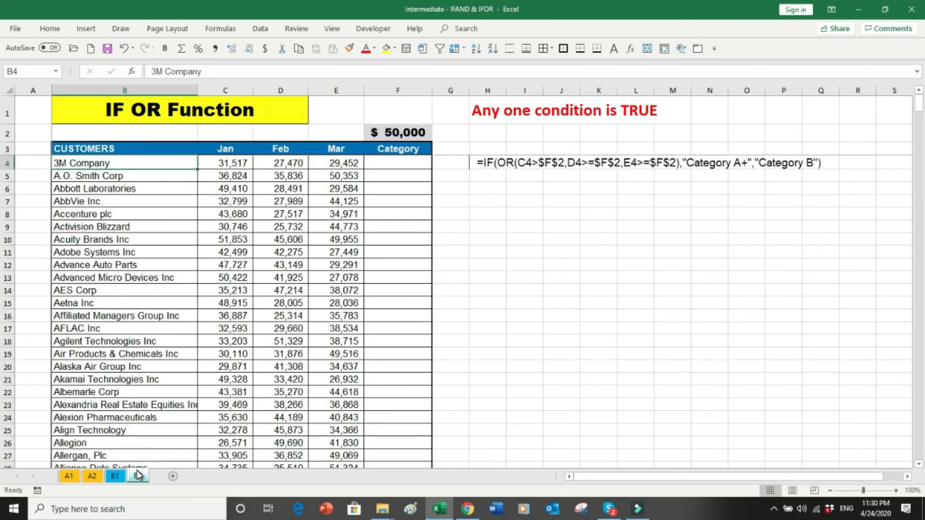
click(526, 303)
drag(106, 168, 109, 277)
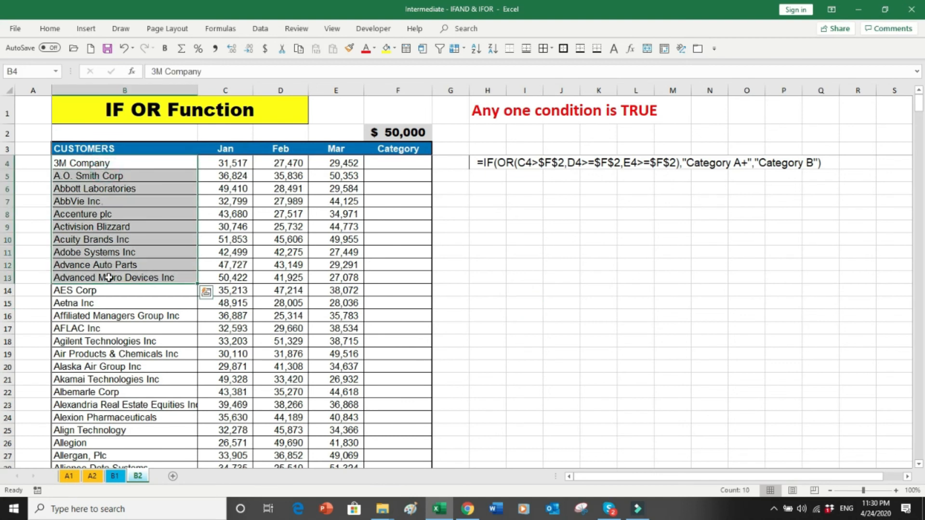
key(Down)
key(Down)
key(ctrl+Down)
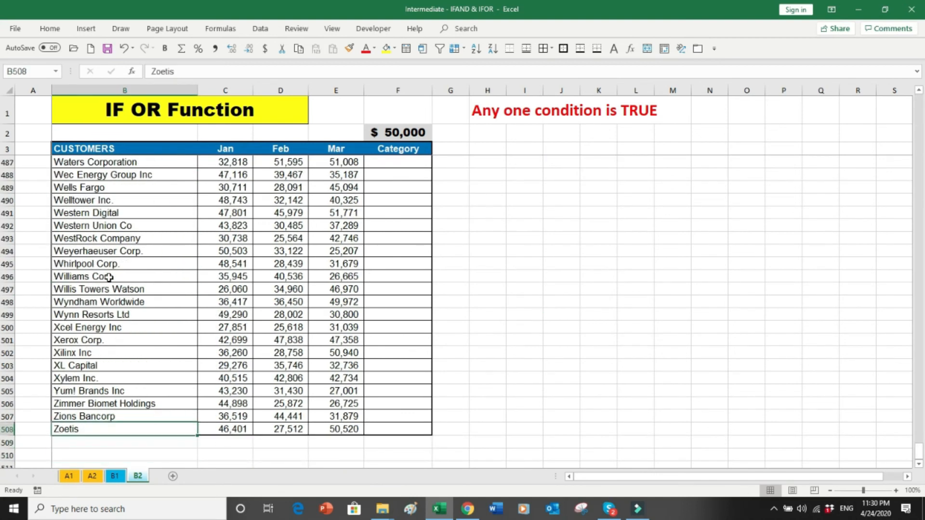
key(ctrl+Up)
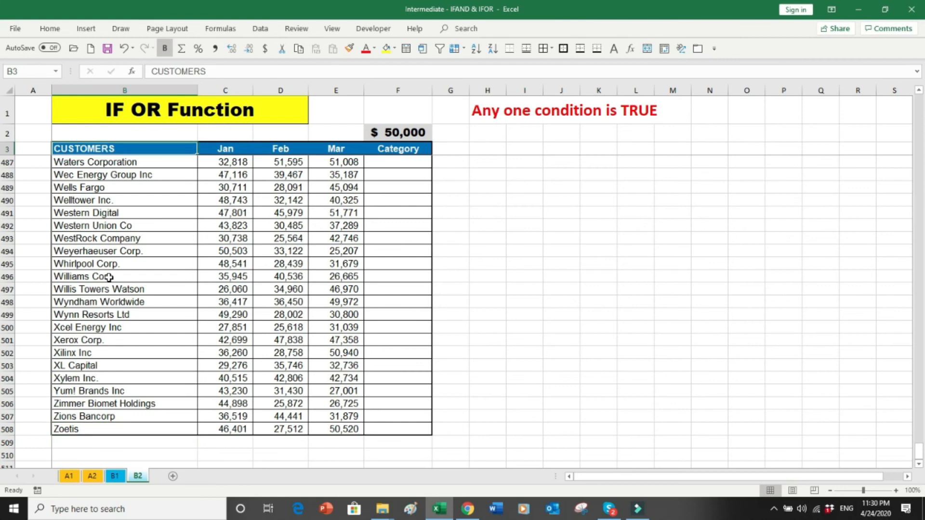
key(Down)
key(Down)
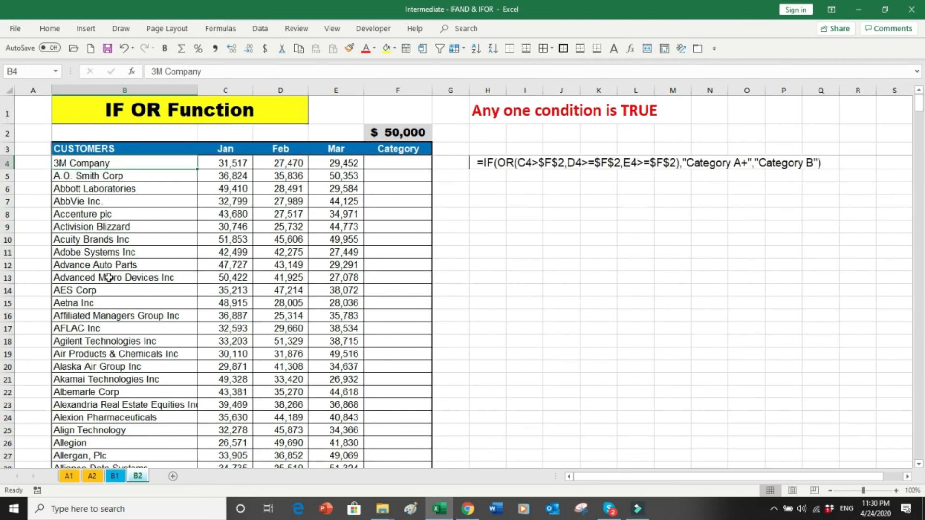
key(Right)
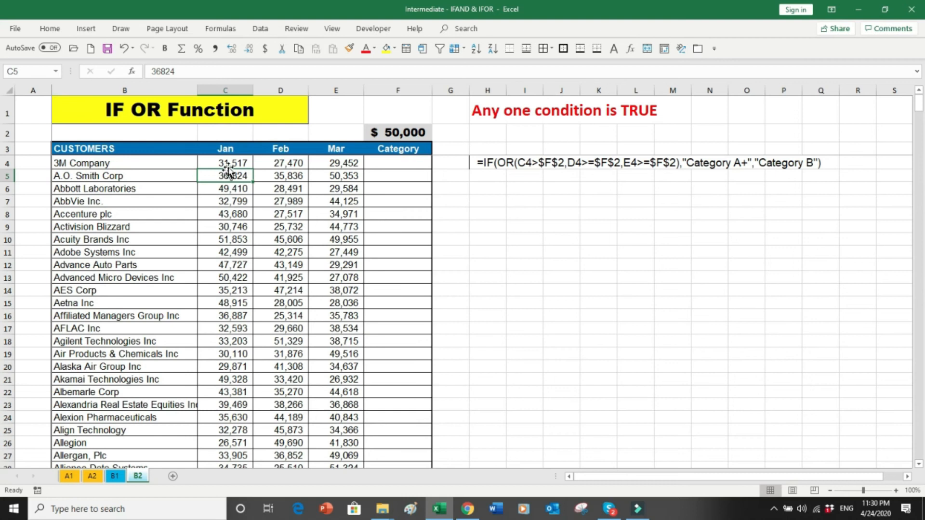
click(231, 163)
drag(231, 166, 225, 330)
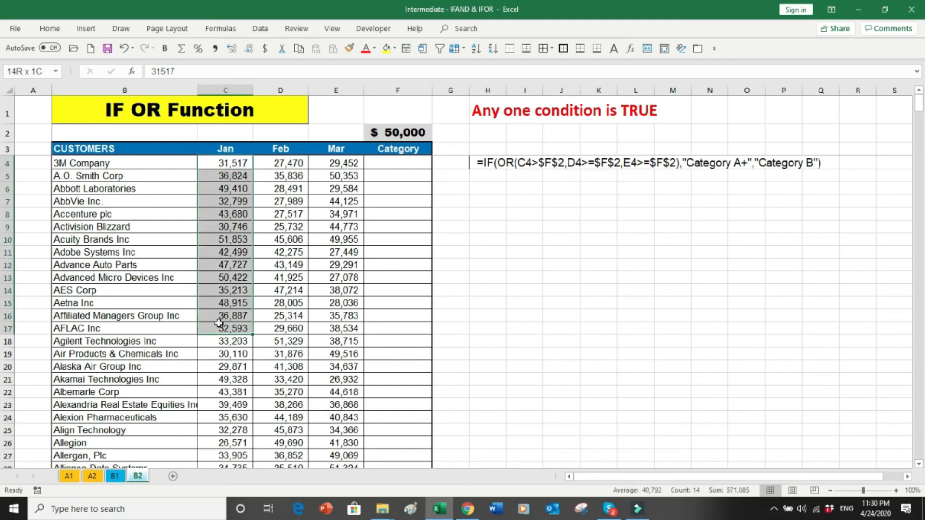
drag(279, 164, 271, 314)
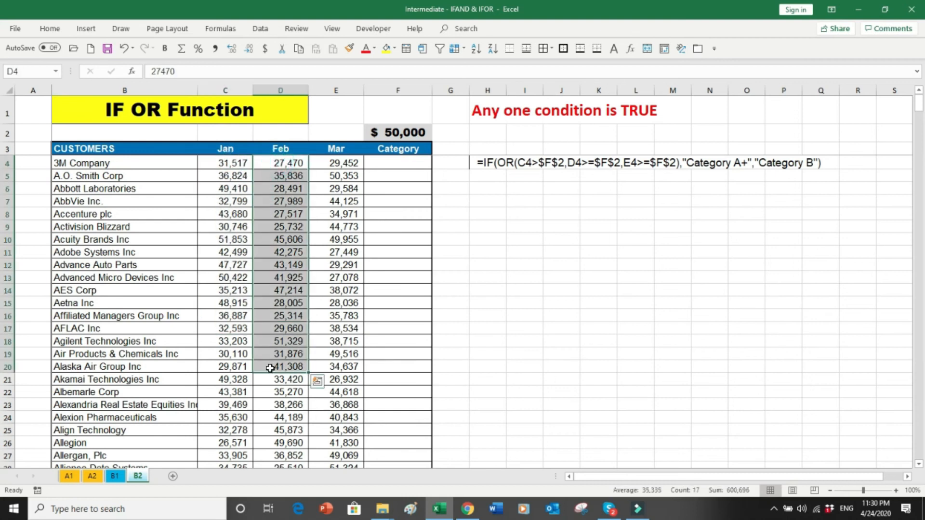
drag(348, 164, 346, 386)
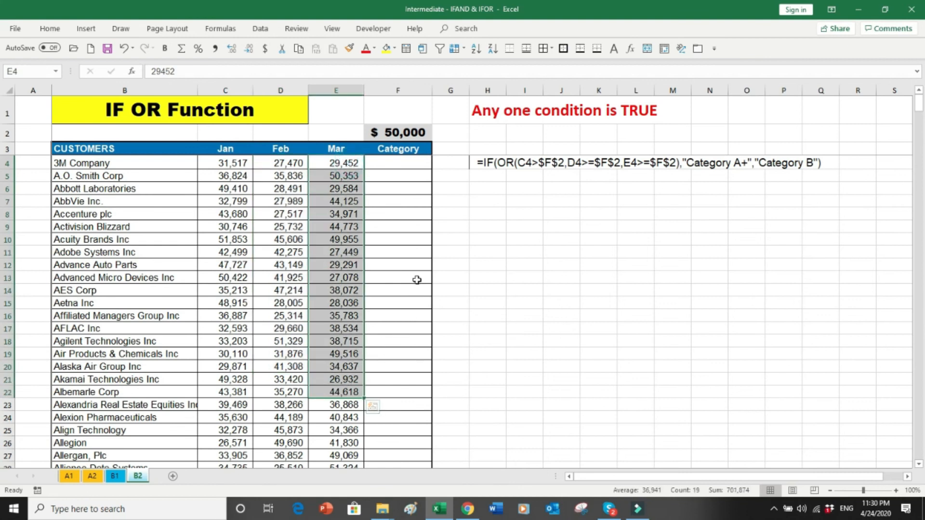
click(392, 164)
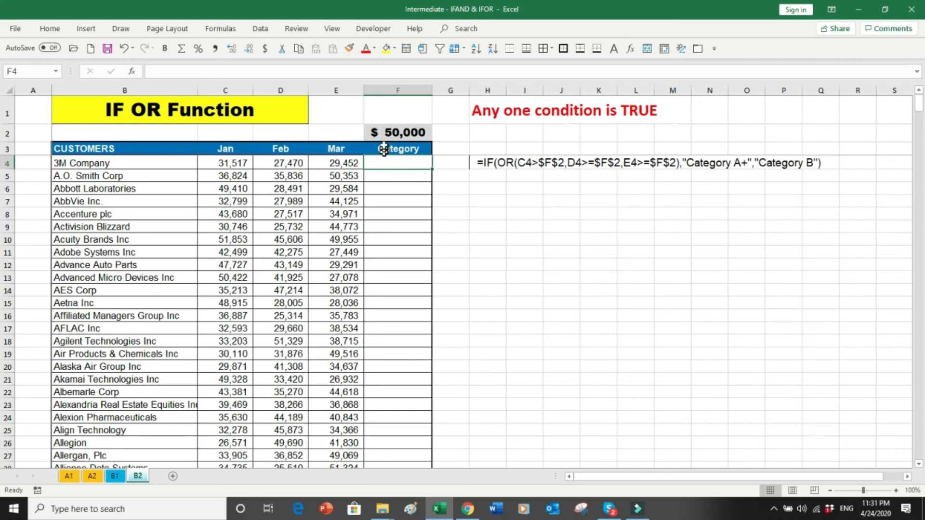
click(390, 132)
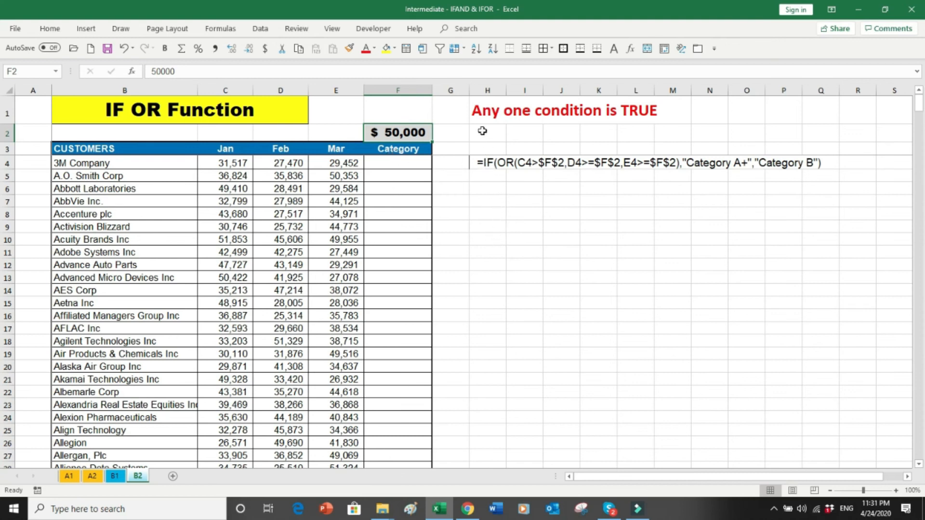
drag(486, 150, 822, 196)
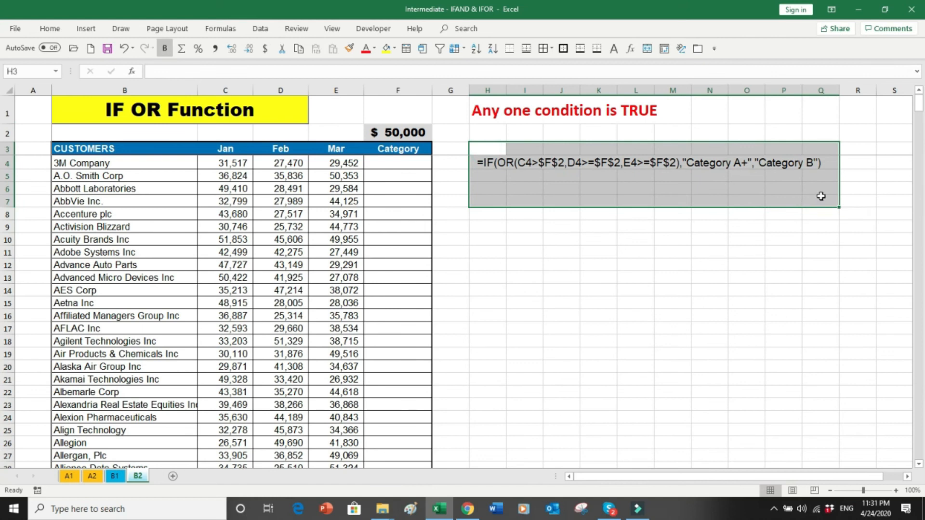
click(405, 164)
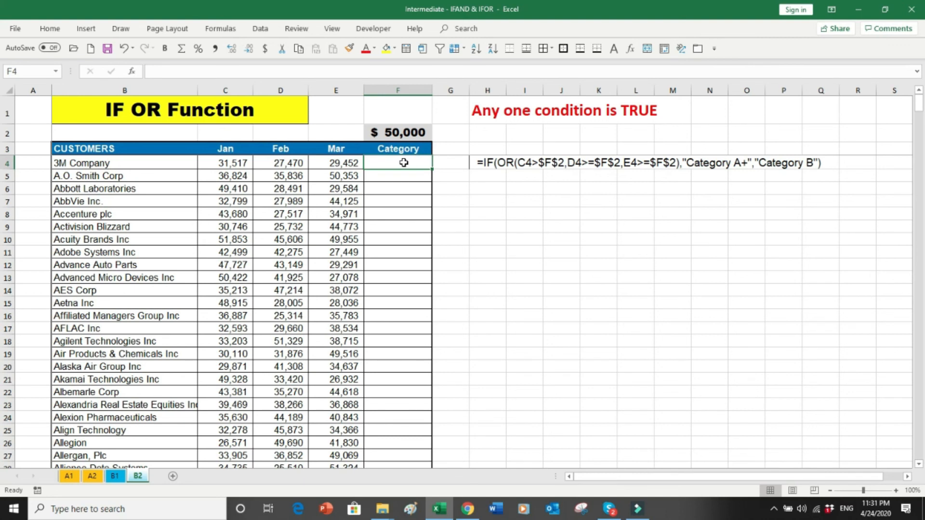
Step: Start F4's =IF(OR( formula with the test that January sales C4 are >= F$2
text(=IF)
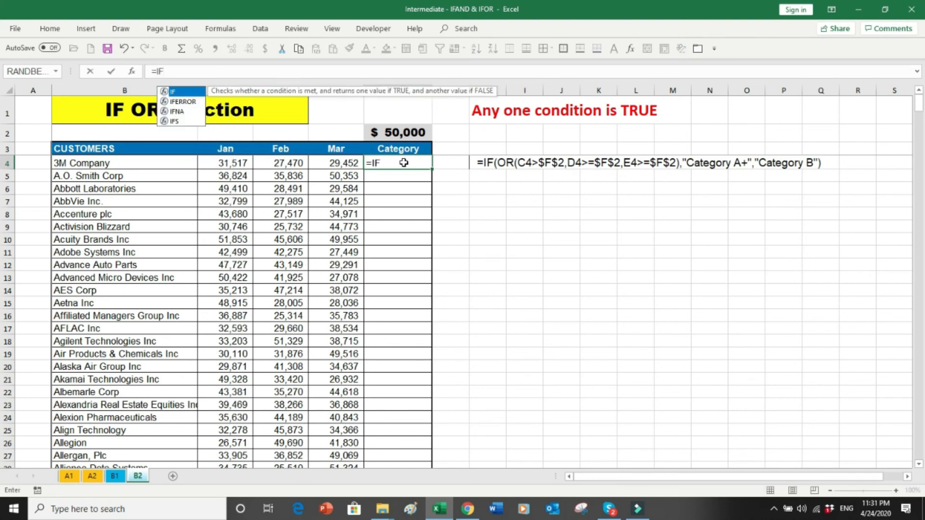
text((OR)
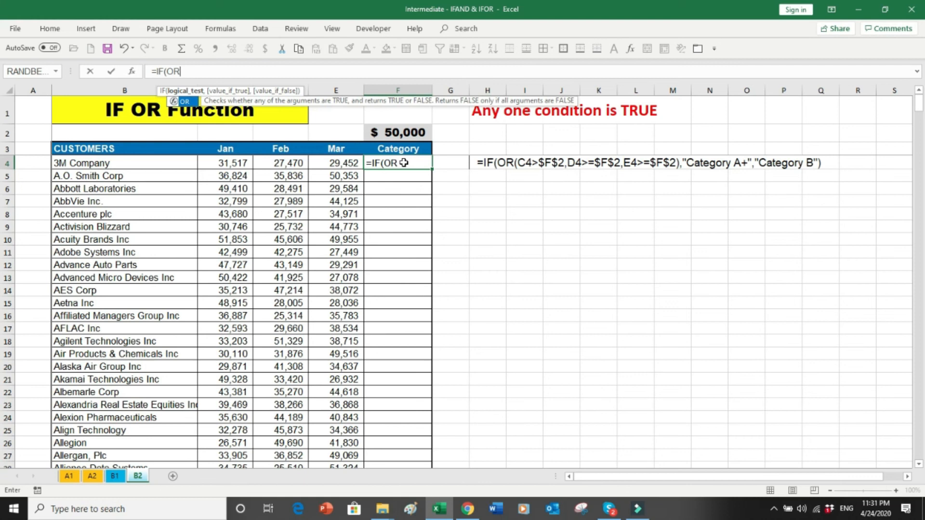
text(()
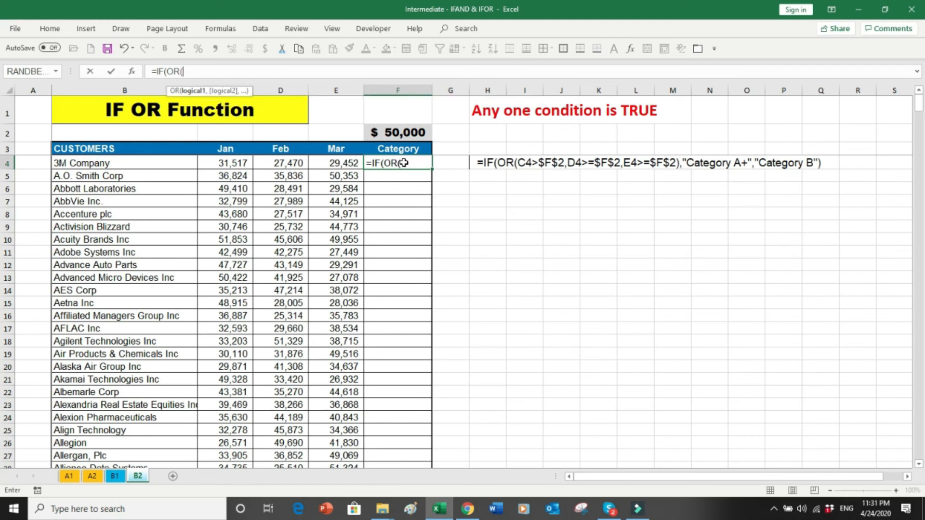
click(242, 165)
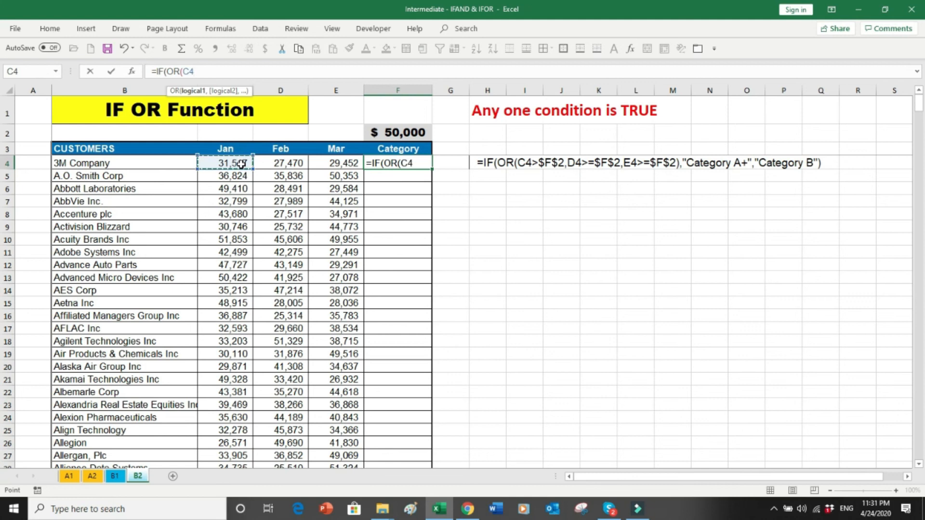
text(>=)
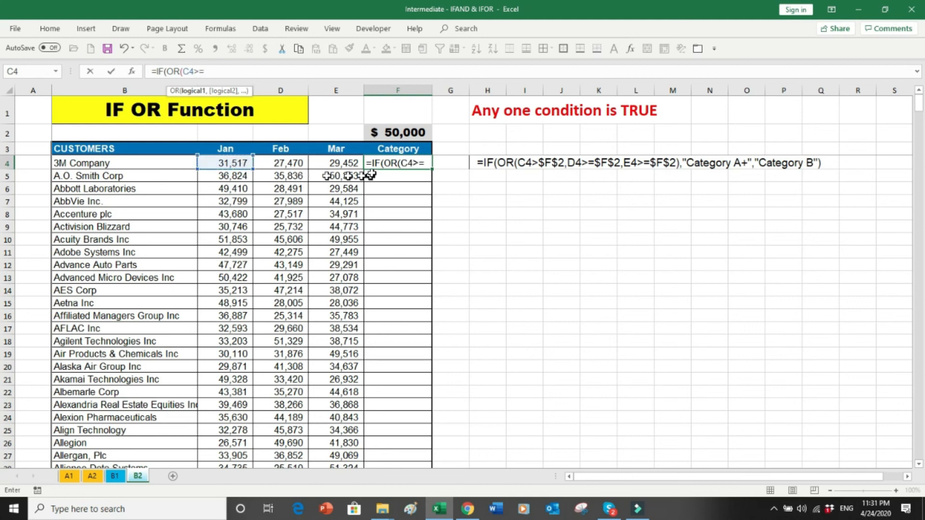
click(396, 132)
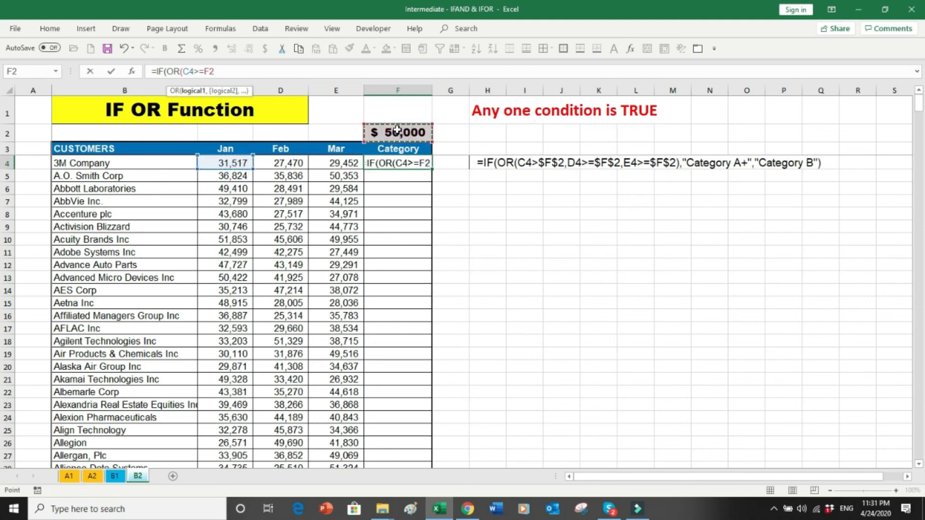
key(F4)
key(F4)
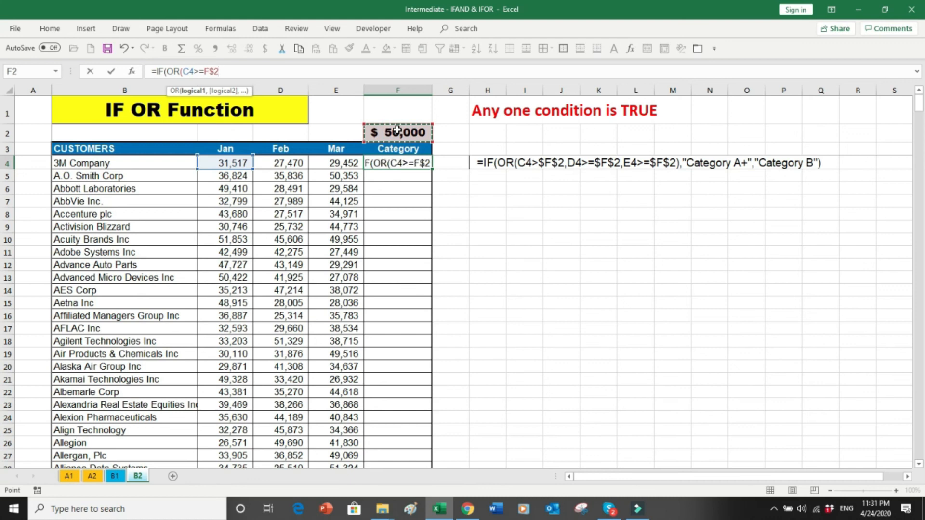
text(,)
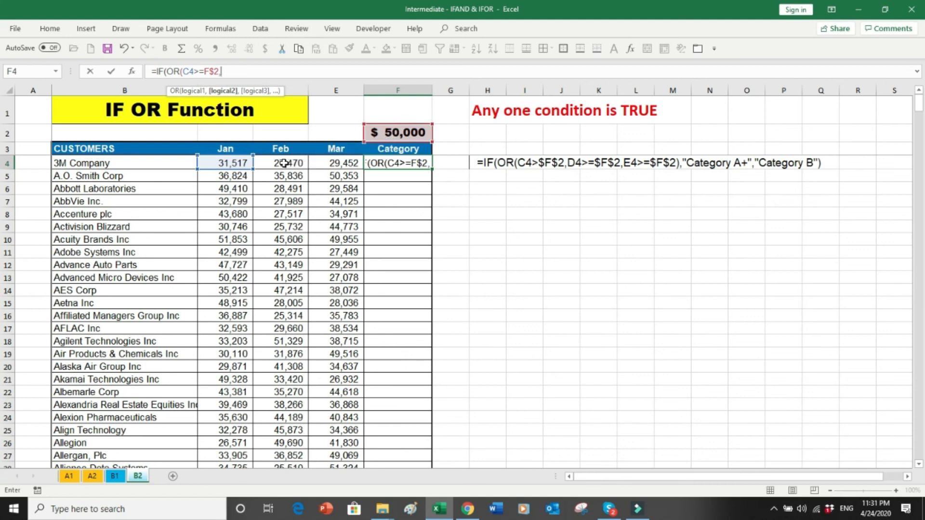
Step: Add the February D4 and March E4 threshold tests, then the "Category A+" and "Category B" results
click(268, 163)
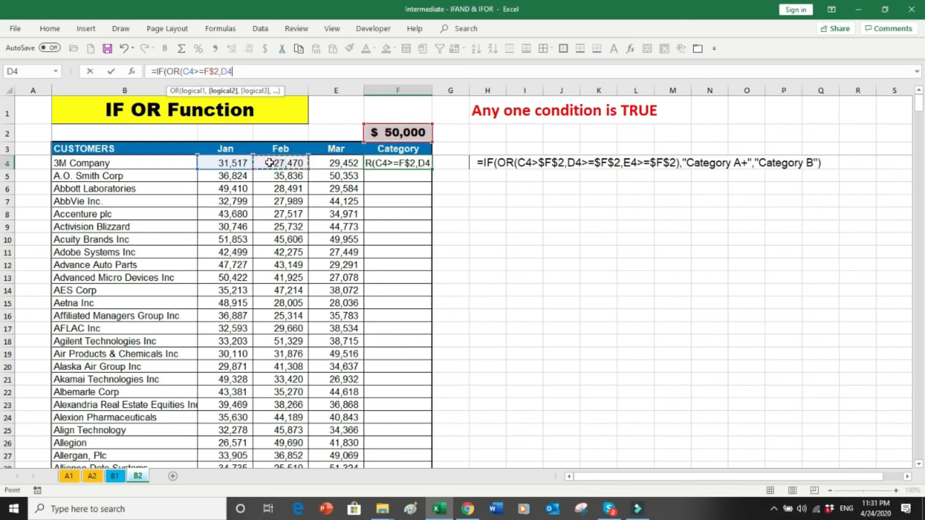
text(>)
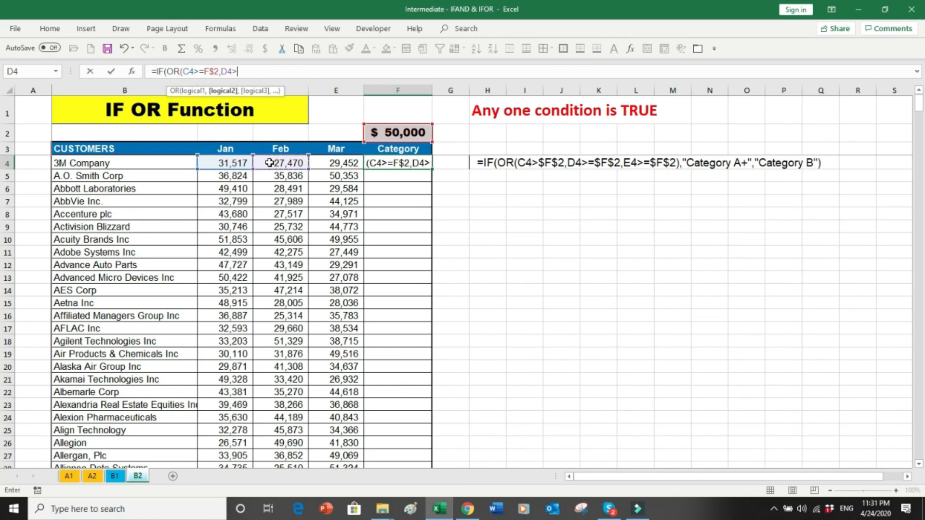
text(=)
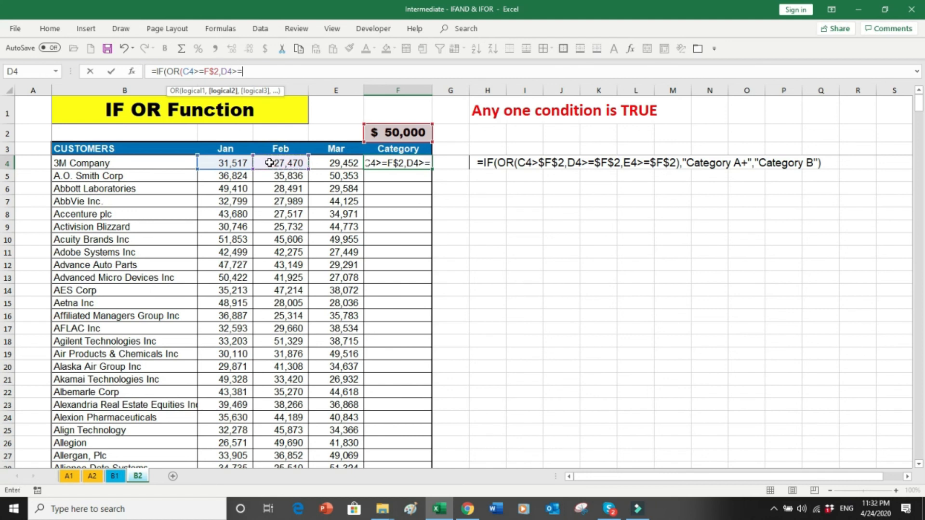
click(395, 132)
key(F4)
key(F4)
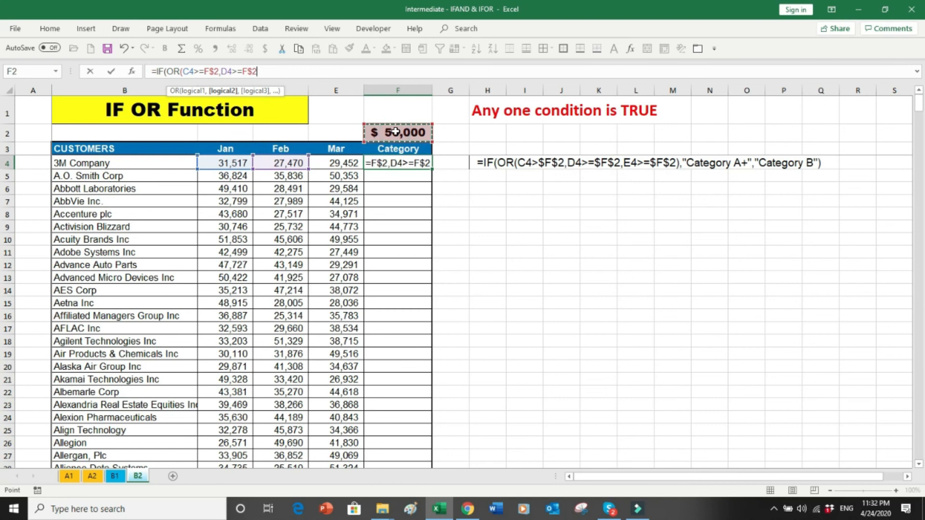
text(,)
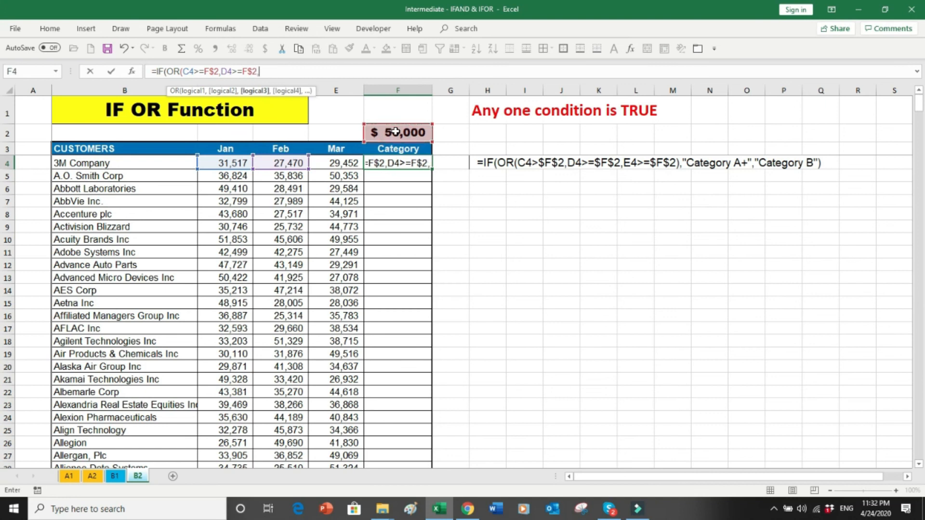
click(351, 163)
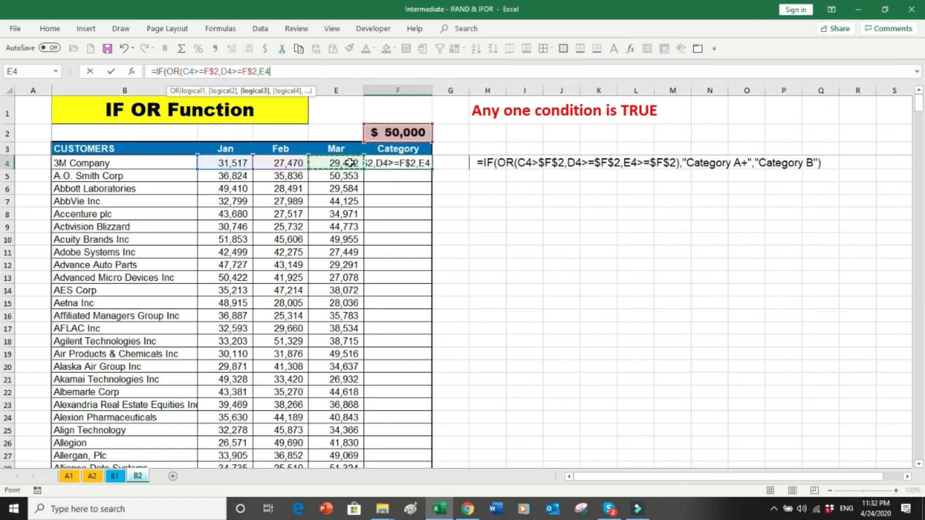
text(>=)
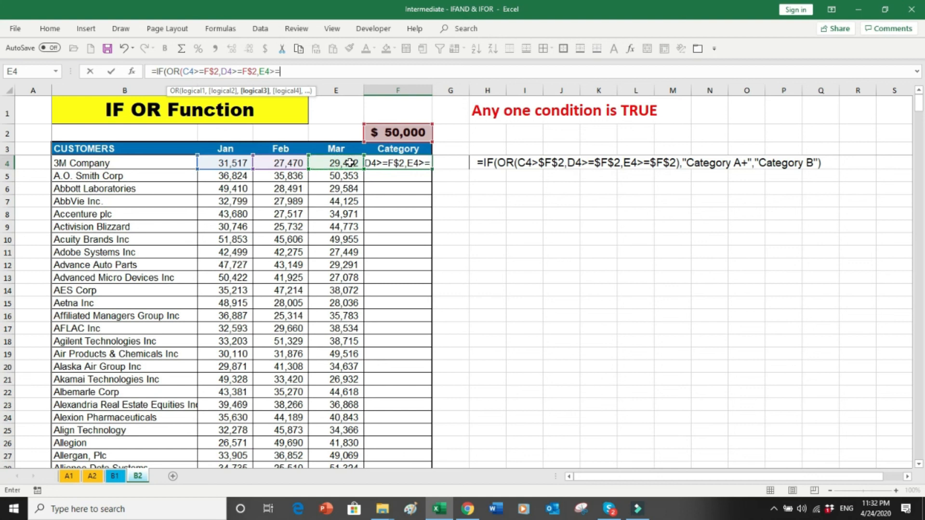
click(392, 133)
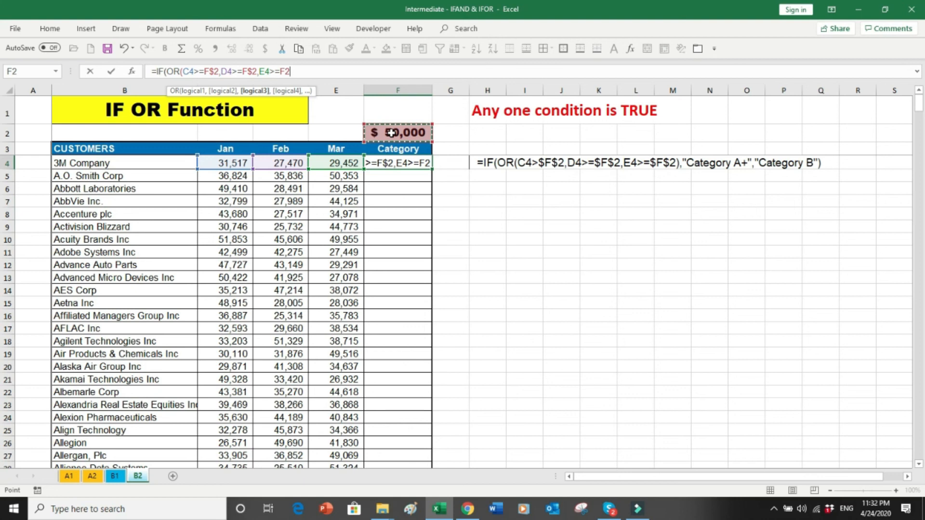
key(F4)
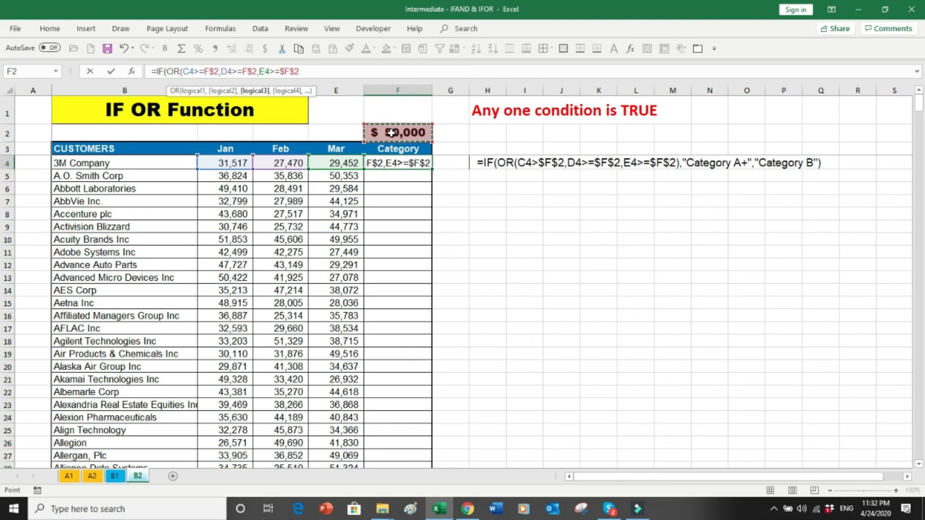
text(),)
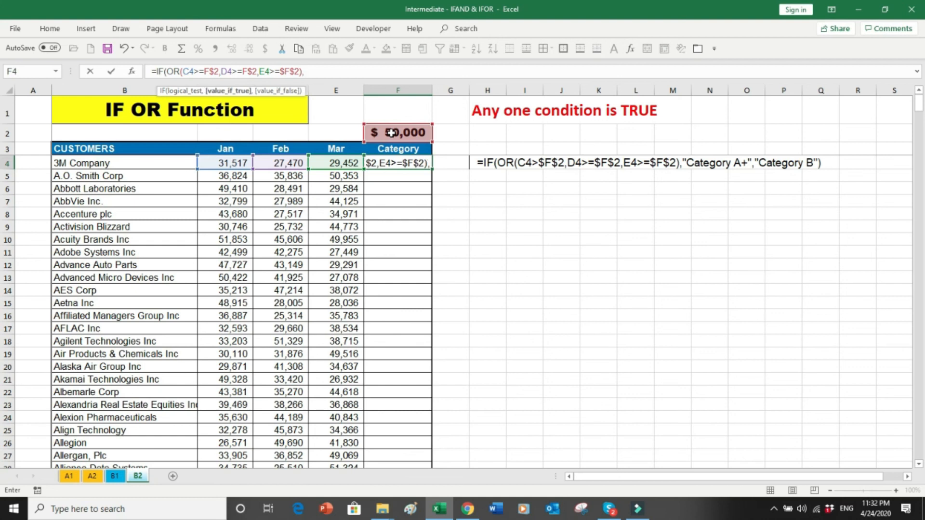
text("Category A+)
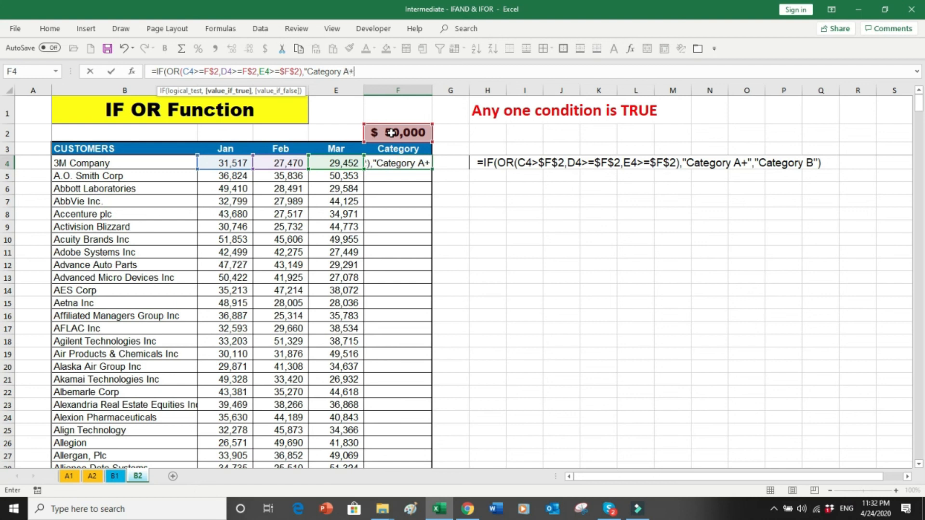
text(",)
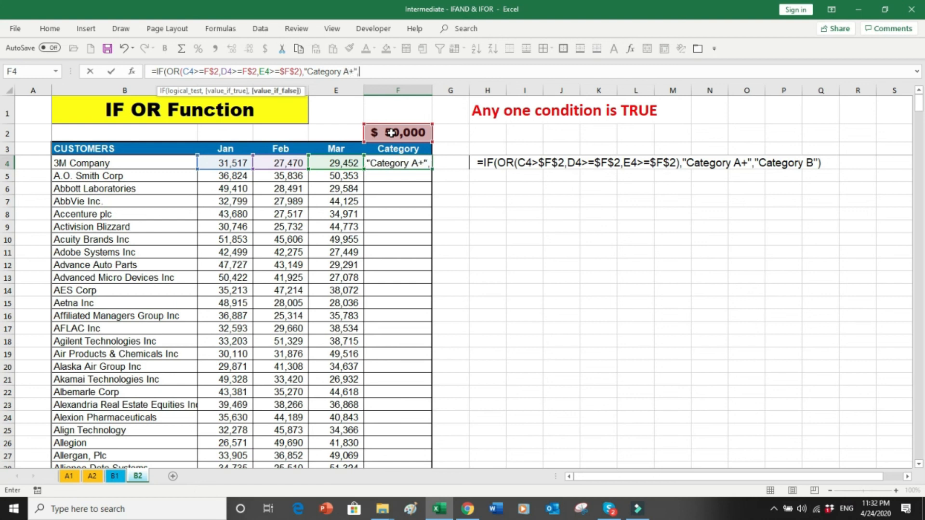
text("Catego)
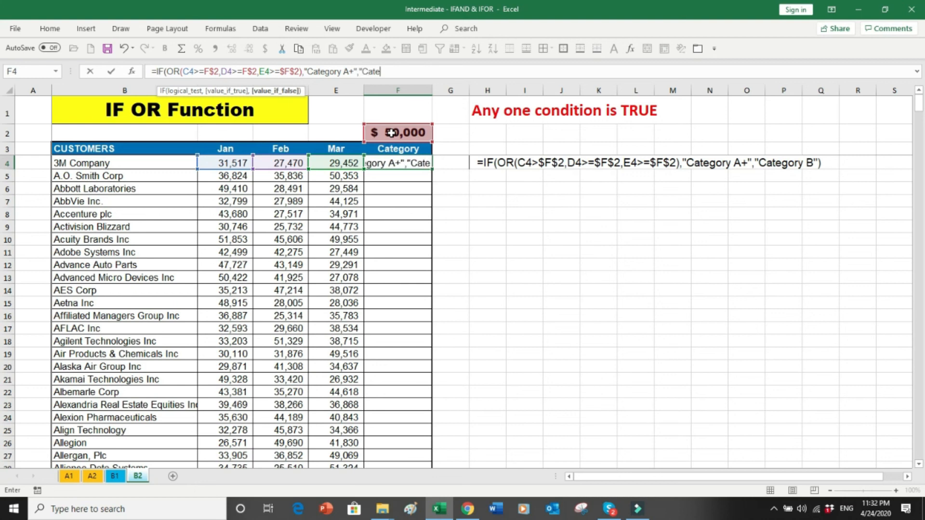
text(ry)
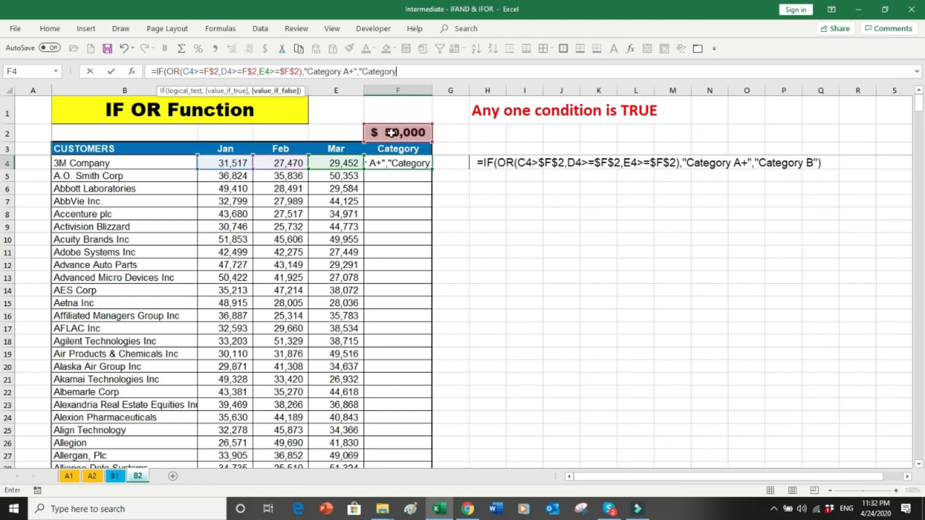
text( B)
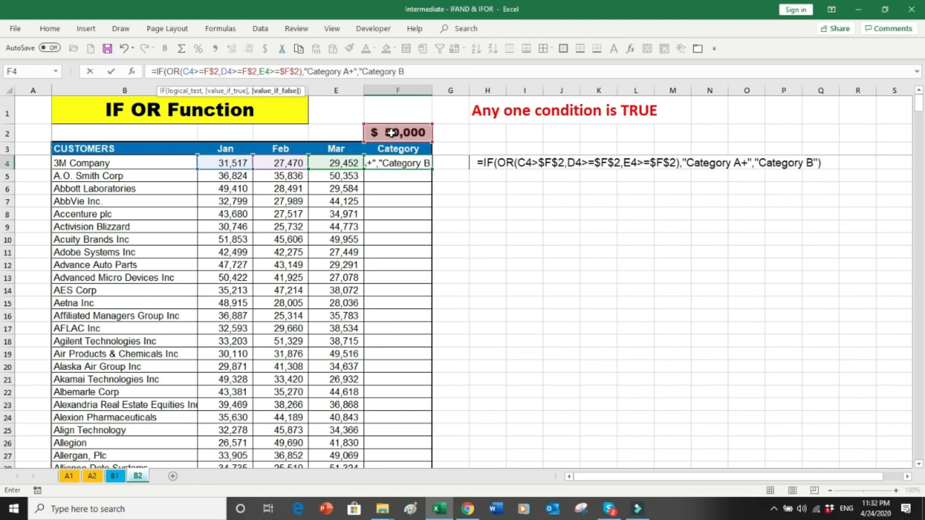
text("))
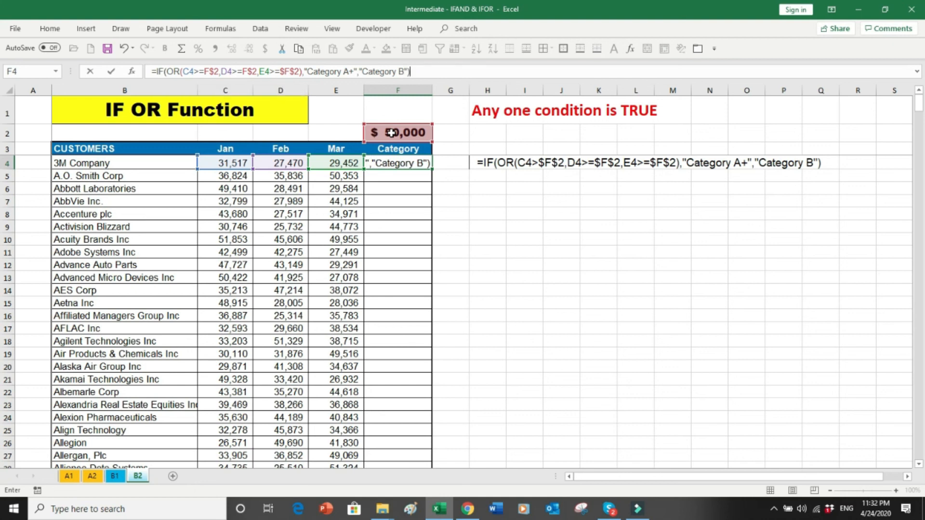
Step: Enter the IF formula in F4, which returns Category B for 3M Company
key(Return)
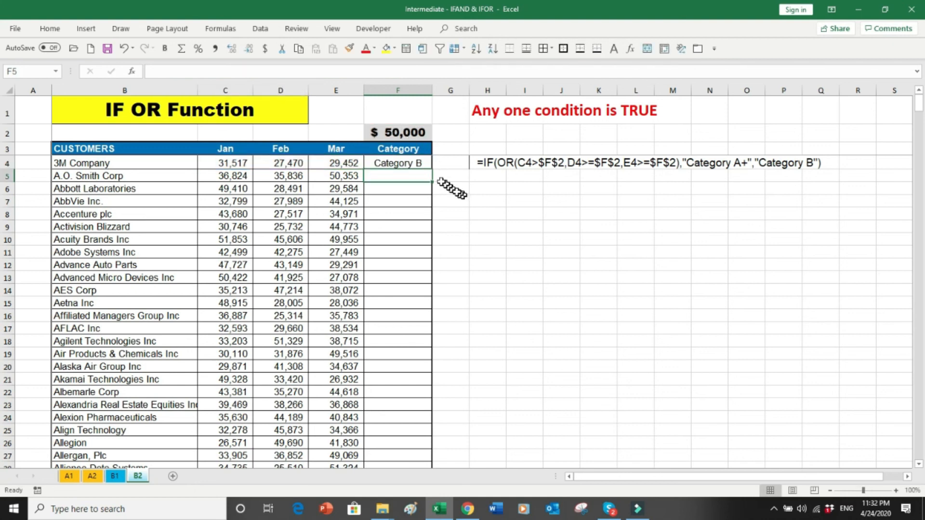
Step: Copy F4's Category formula down to F508 and select the results range F4:F508
click(418, 164)
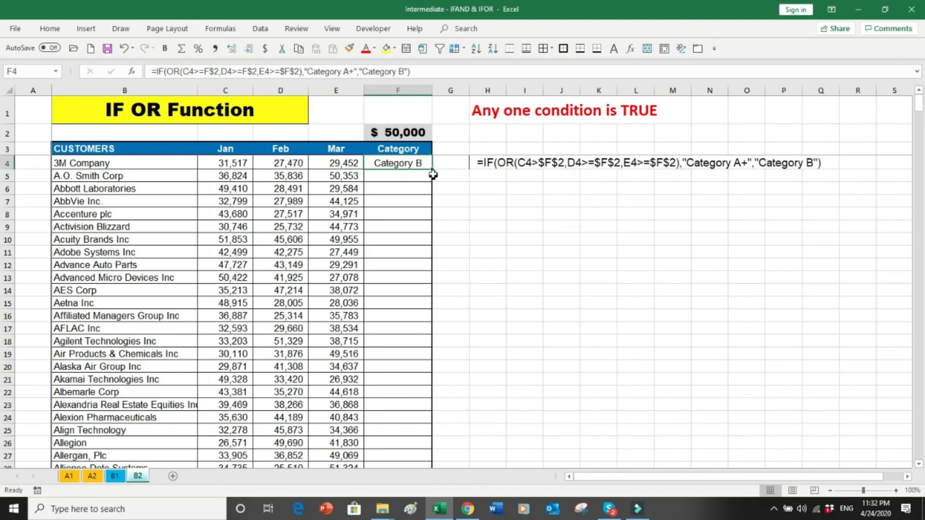
double_click(432, 173)
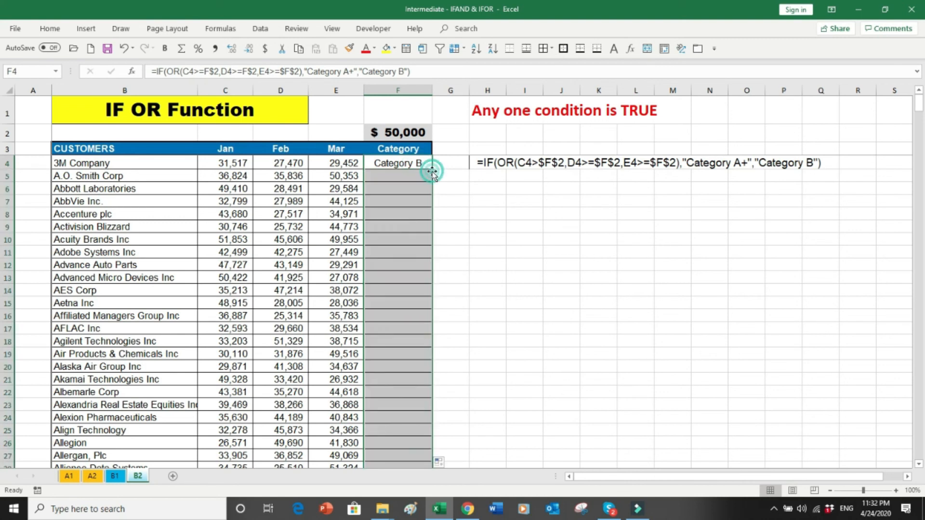
click(405, 199)
key(ctrl+Down)
key(Down)
key(Down)
key(Down)
key(Up)
key(Up)
key(Up)
key(ctrl+Up)
key(Down)
key(Down)
key(Down)
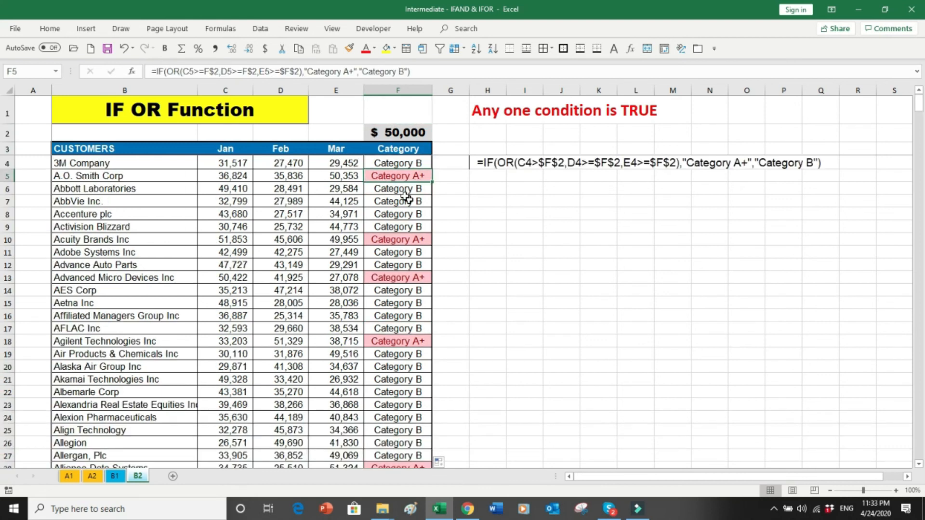
key(Up)
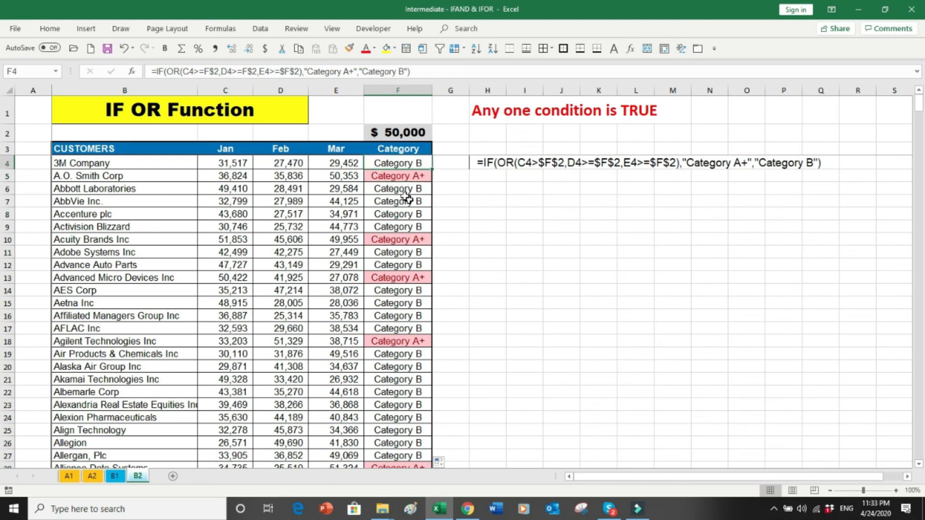
key(ctrl+shift+Down)
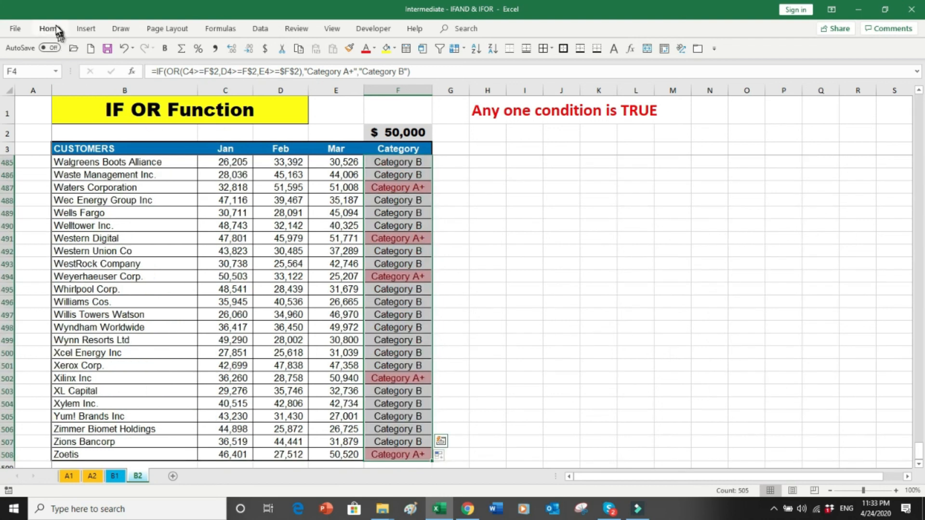
click(49, 29)
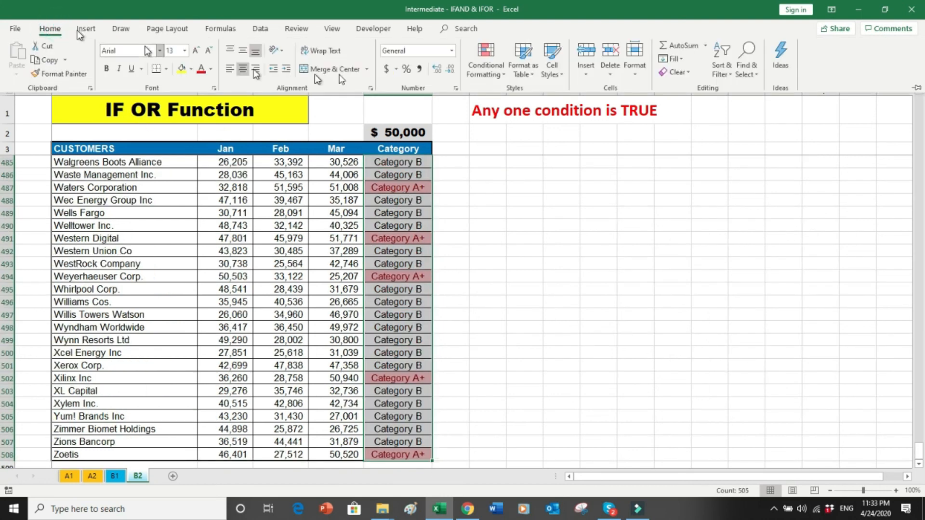
click(504, 78)
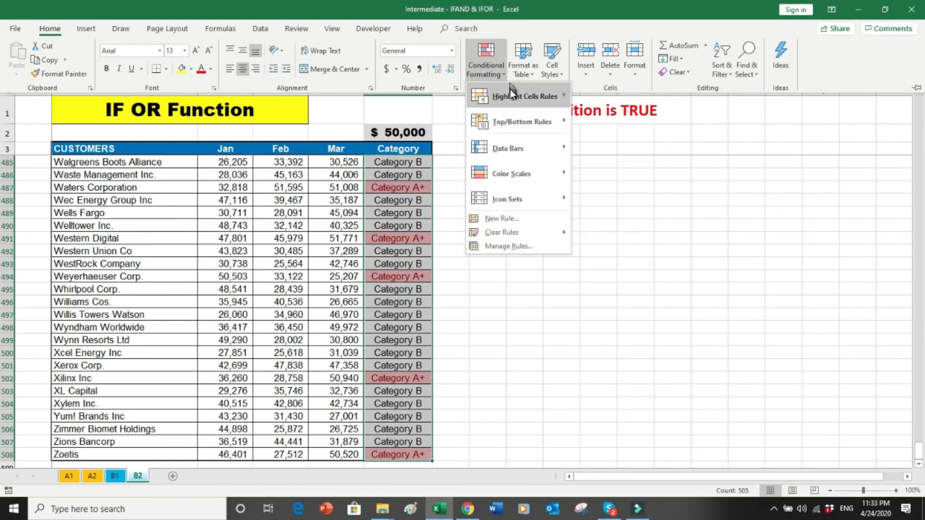
mouse_move(512, 91)
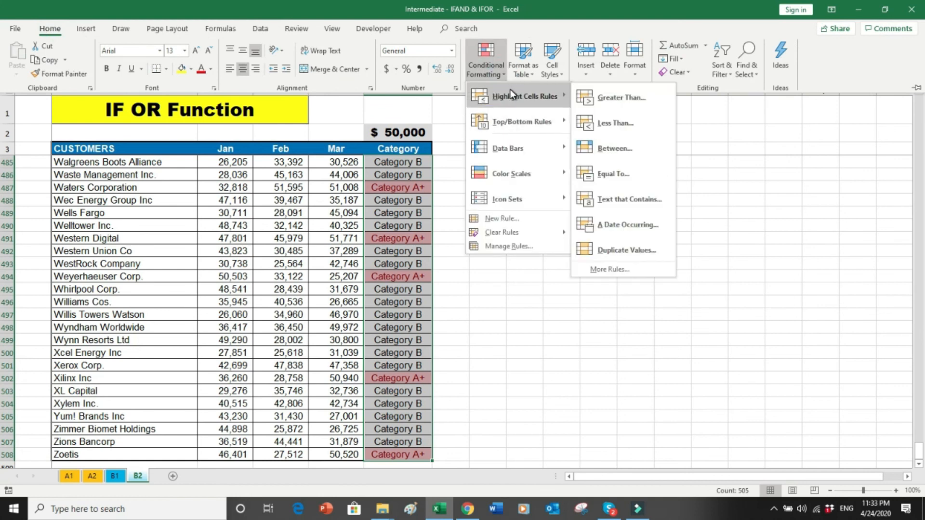
click(627, 177)
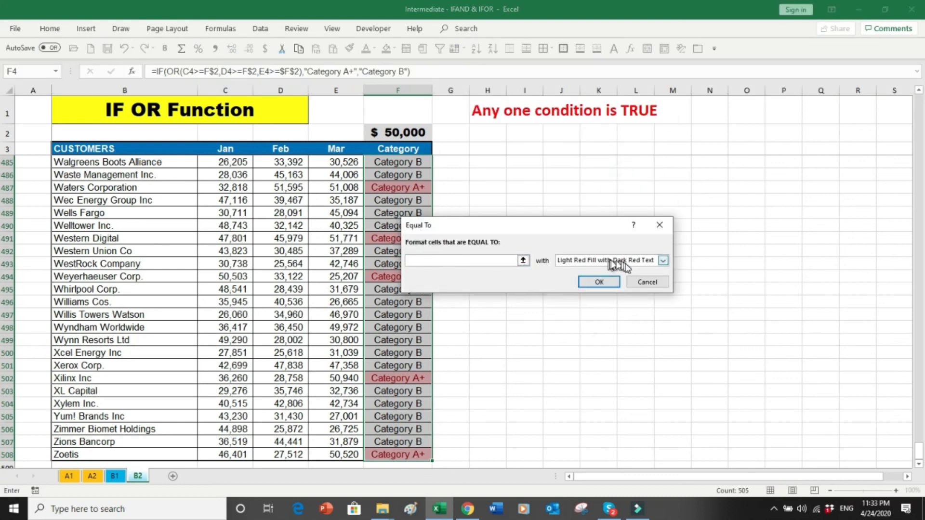
click(647, 282)
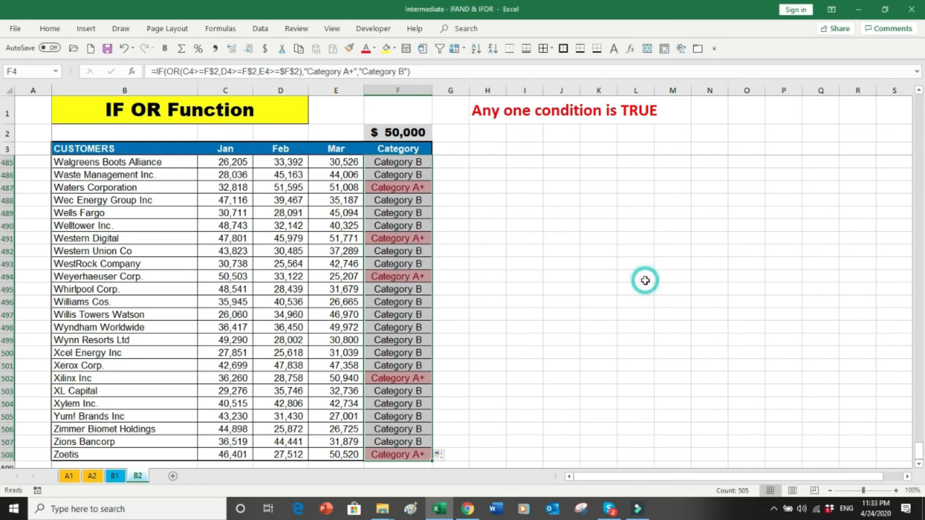
click(513, 237)
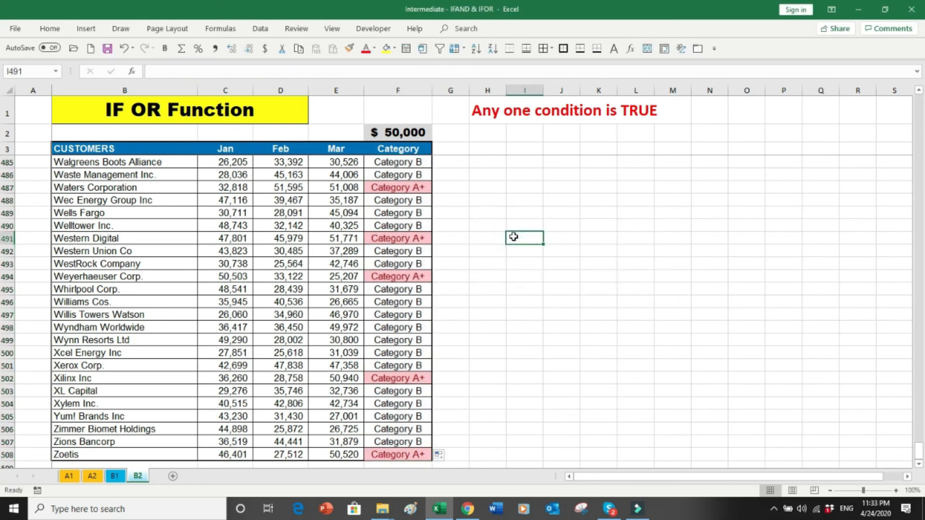